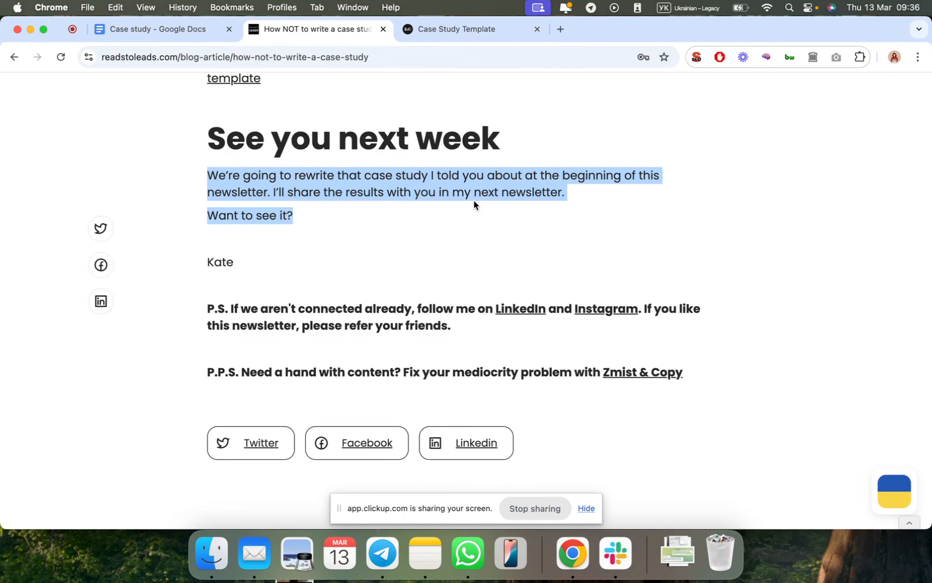
Switch from the blog article to the Case study document and review its layout from the headline metrics to the consultation call-to-action.
{"action": "scroll", "coordinate": [474, 203], "scroll_direction": "up", "scroll_amount": 20}
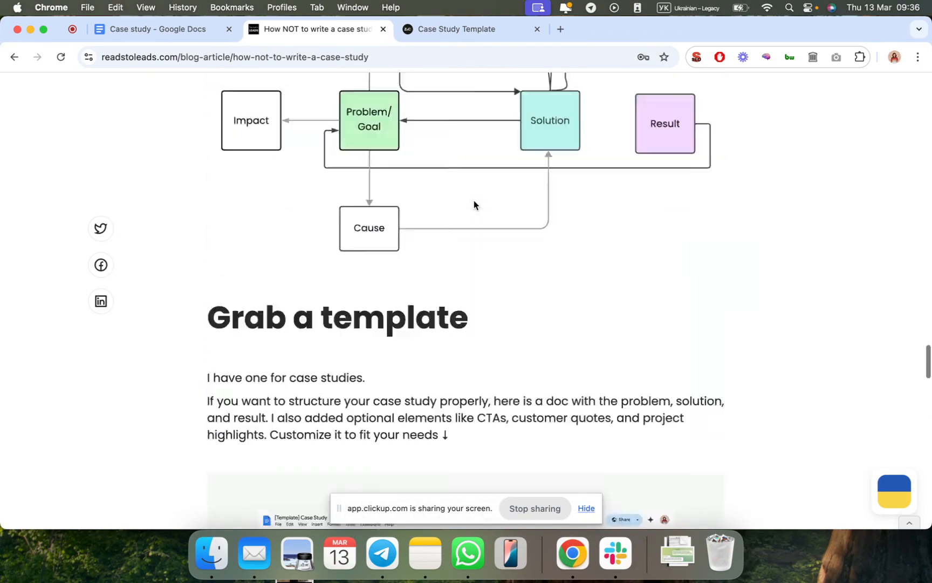
{"action": "scroll", "coordinate": [474, 204], "scroll_direction": "up", "scroll_amount": 20}
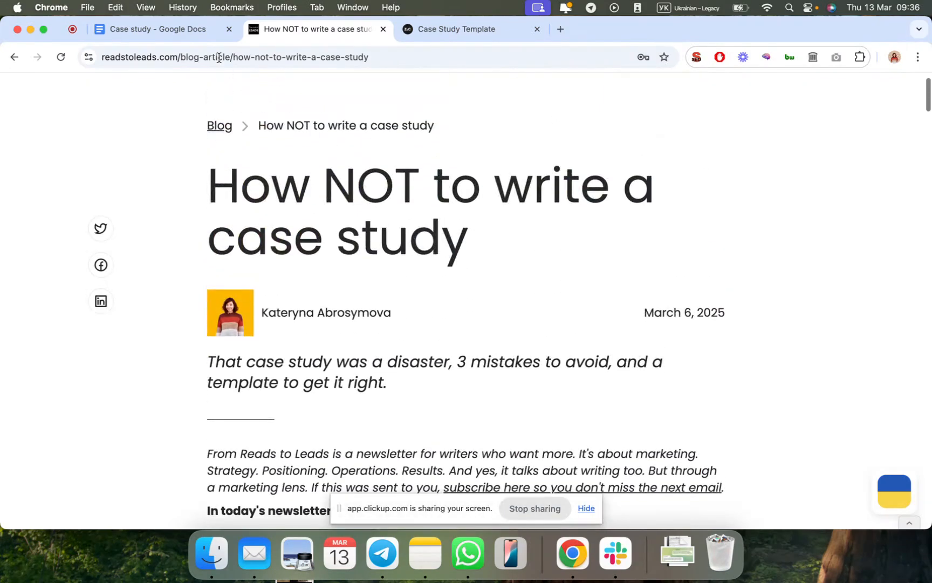
{"action": "left_click", "coordinate": [179, 28]}
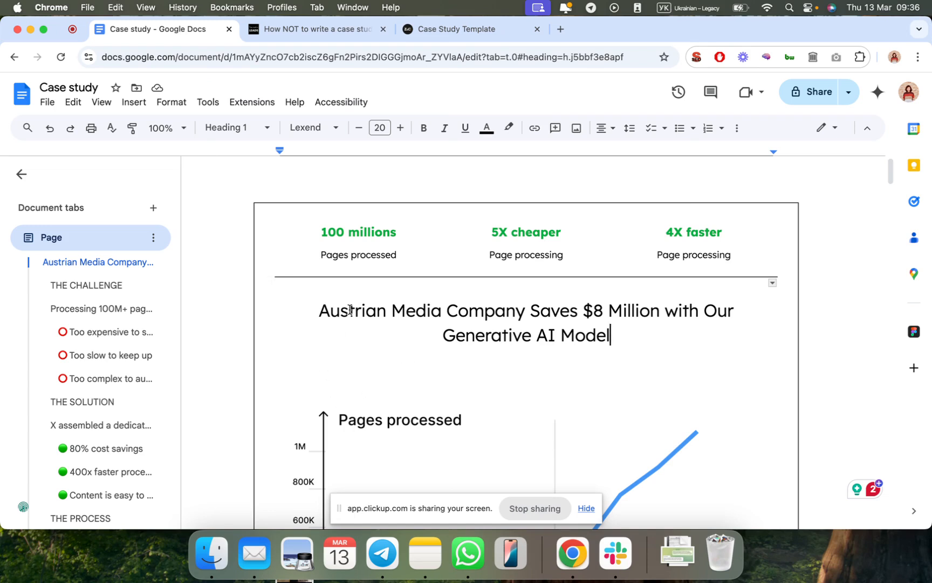
{"action": "scroll", "coordinate": [451, 347], "scroll_direction": "down", "scroll_amount": 3}
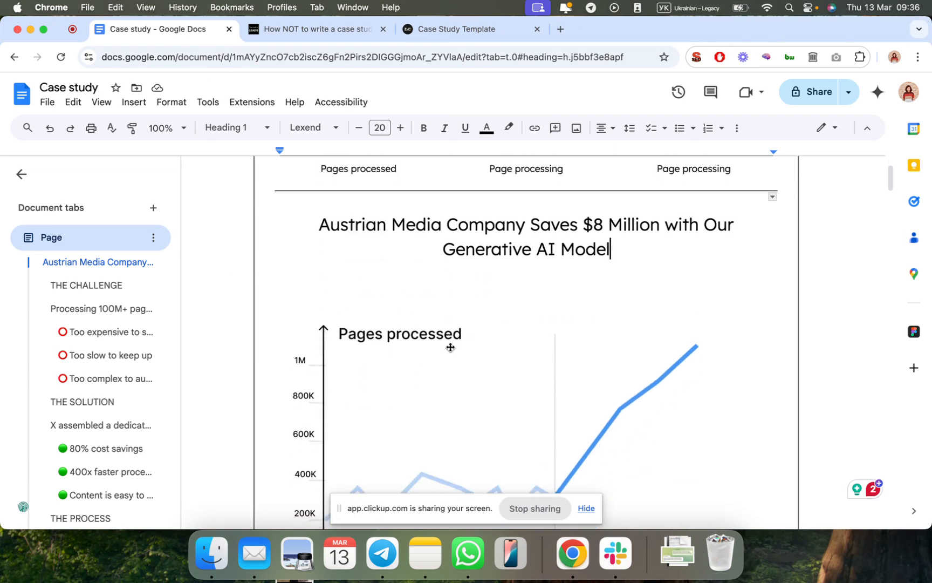
{"action": "scroll", "coordinate": [347, 225], "scroll_direction": "up", "scroll_amount": 3}
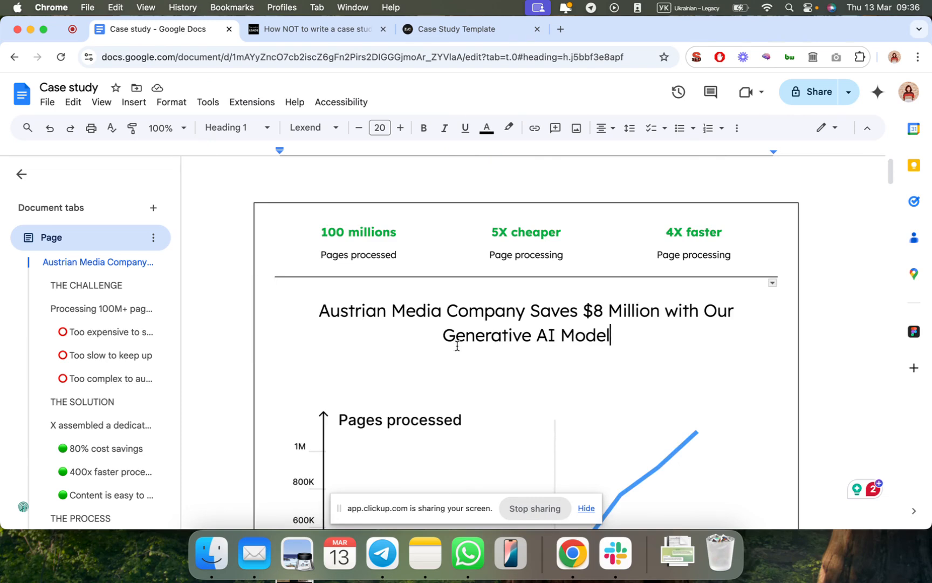
{"action": "scroll", "coordinate": [457, 346], "scroll_direction": "down", "scroll_amount": 10}
{"action": "scroll", "coordinate": [457, 346], "scroll_direction": "down", "scroll_amount": 15}
{"action": "scroll", "coordinate": [457, 346], "scroll_direction": "down", "scroll_amount": 15}
{"action": "scroll", "coordinate": [457, 346], "scroll_direction": "down", "scroll_amount": 15}
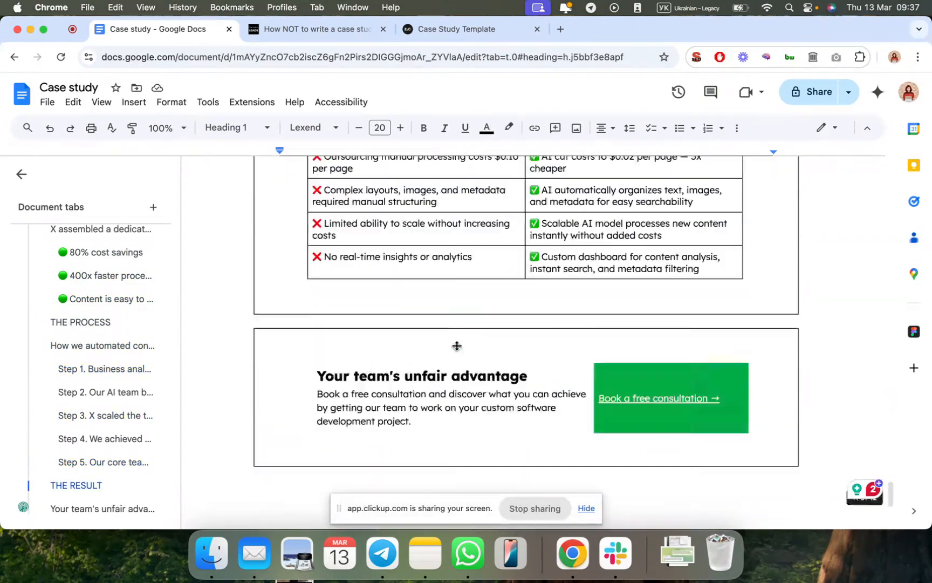
{"action": "scroll", "coordinate": [457, 346], "scroll_direction": "up", "scroll_amount": 20}
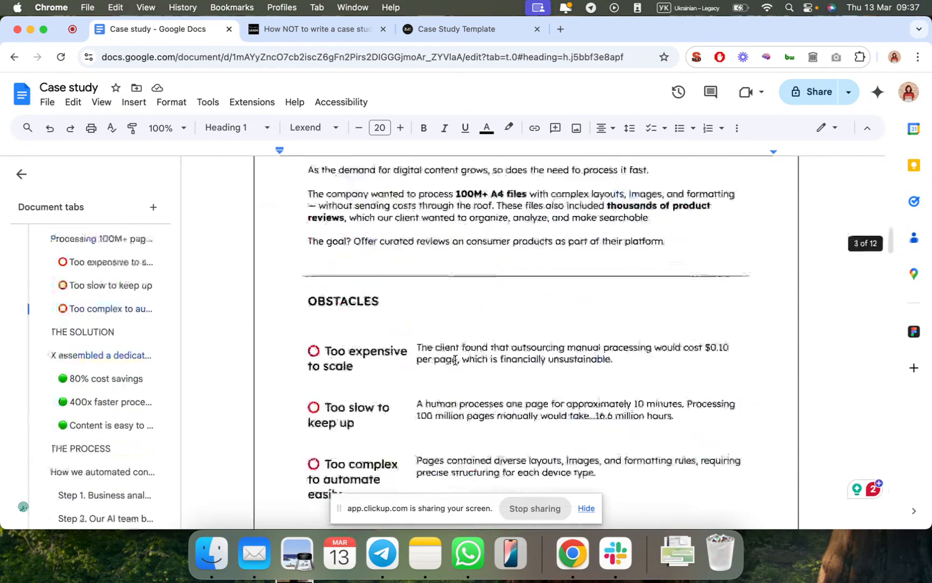
{"action": "scroll", "coordinate": [455, 360], "scroll_direction": "up", "scroll_amount": 10}
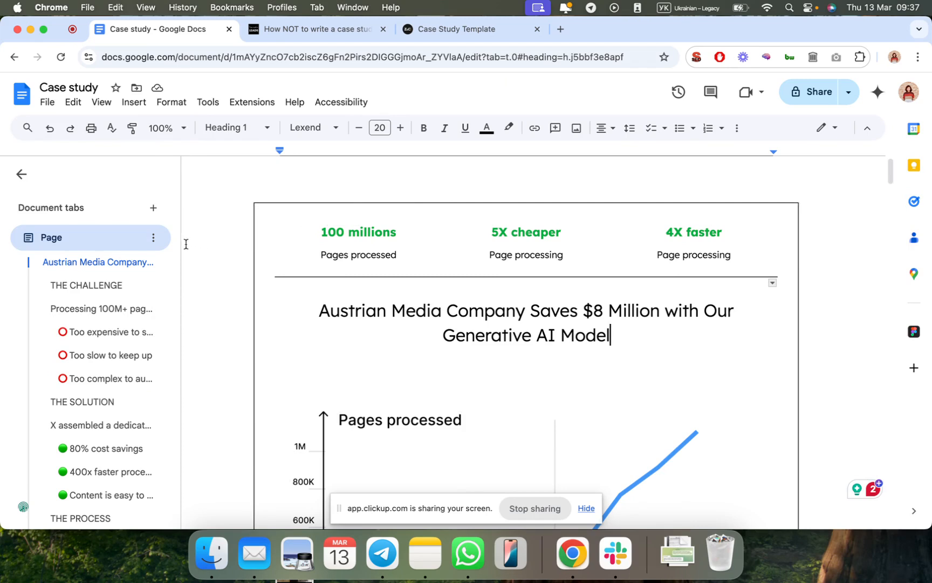
Add a second document tab to the Case study document and check the reference layout in the Page tab.
{"action": "left_click", "coordinate": [153, 207]}
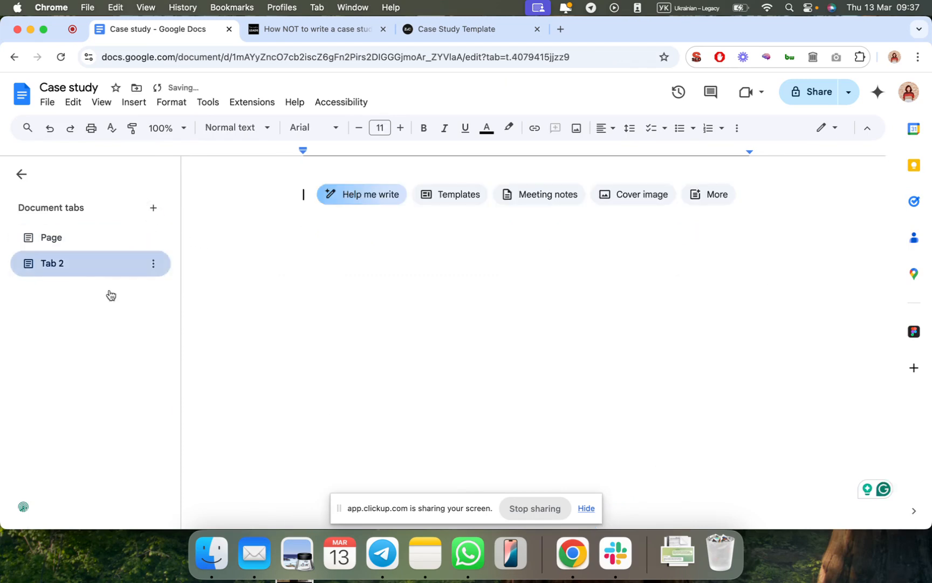
{"action": "left_click", "coordinate": [51, 239]}
{"action": "scroll", "coordinate": [387, 366], "scroll_direction": "down", "scroll_amount": 5}
{"action": "scroll", "coordinate": [387, 368], "scroll_direction": "up", "scroll_amount": 5}
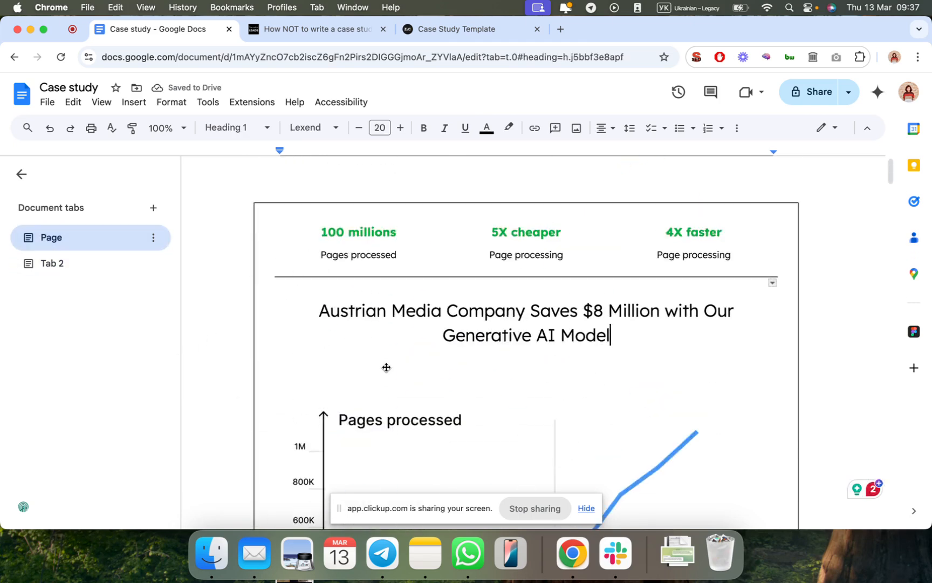
Insert a 1 x 1 table in Tab 2 and stretch it downward into a large empty frame.
{"action": "left_click", "coordinate": [90, 266]}
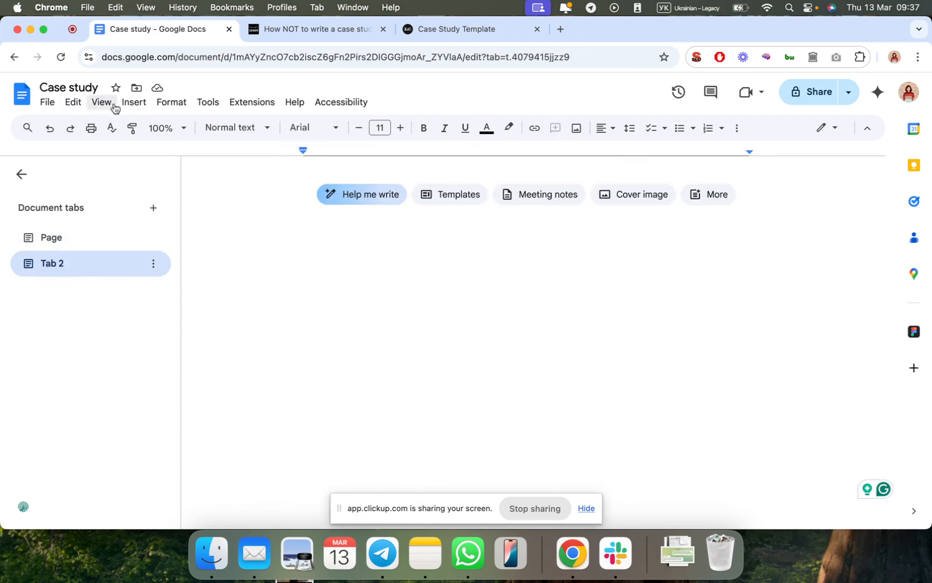
{"action": "left_click", "coordinate": [133, 103]}
{"action": "mouse_move", "coordinate": [143, 147]}
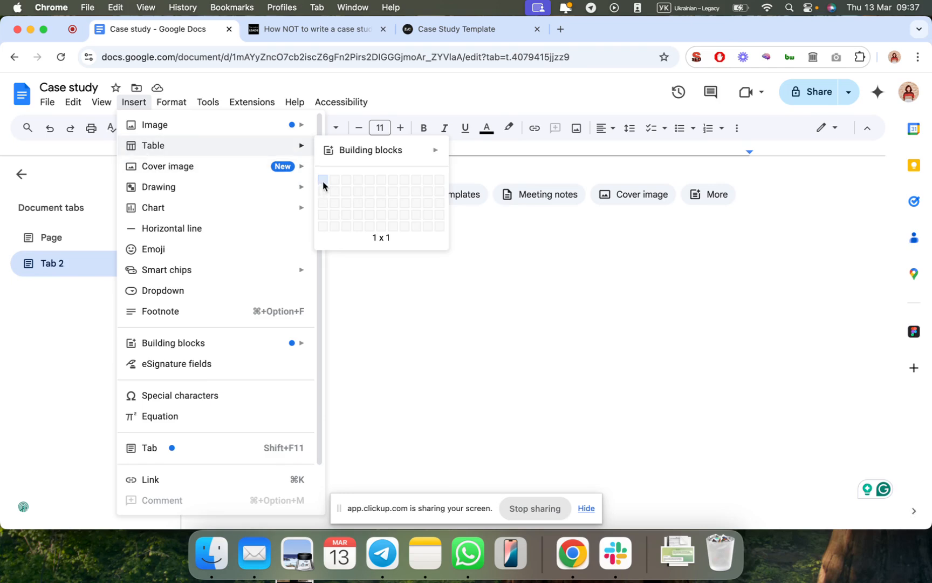
{"action": "left_click", "coordinate": [323, 181]}
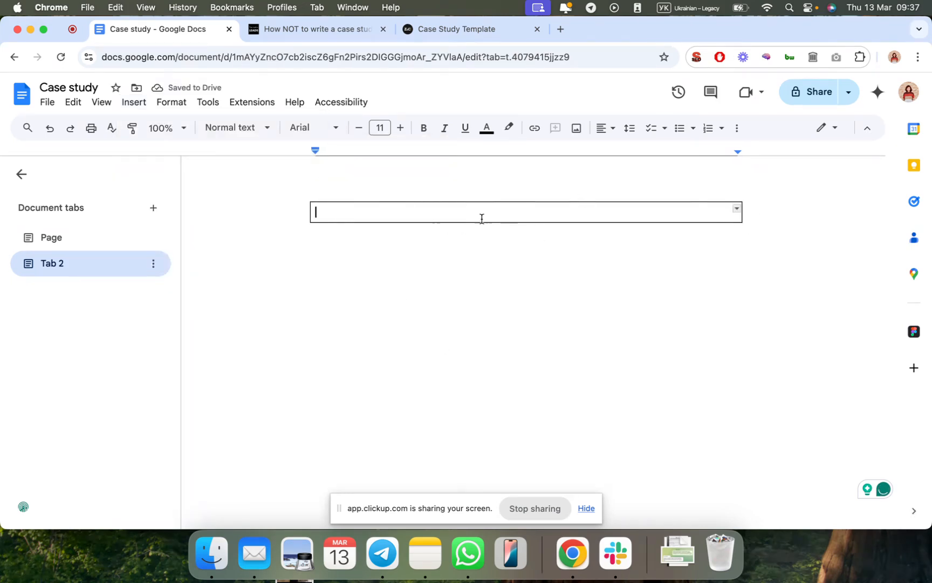
{"action": "left_click_drag", "start_coordinate": [485, 223], "coordinate": [479, 430]}
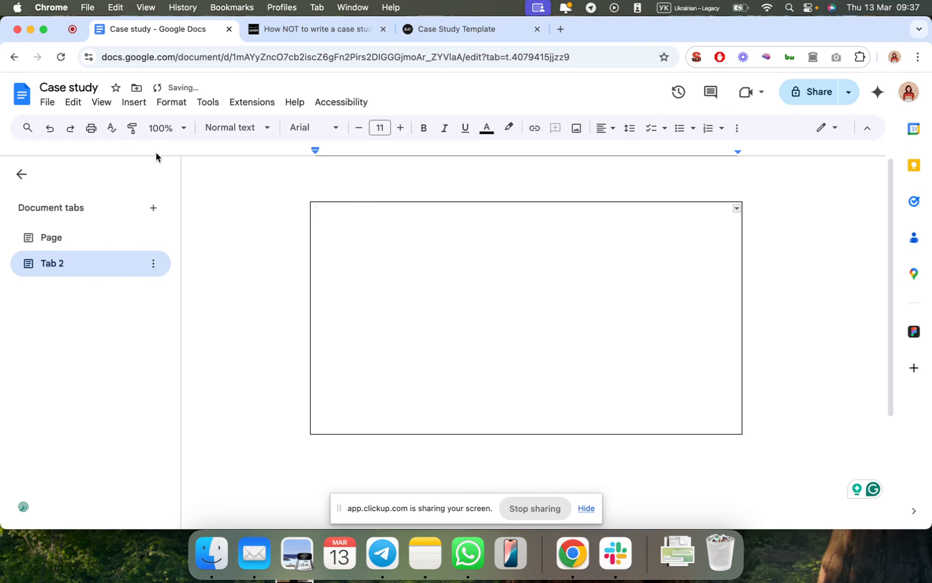
Check the Pageless format in the document's page setup, leaving the settings as they are.
{"action": "left_click", "coordinate": [44, 103]}
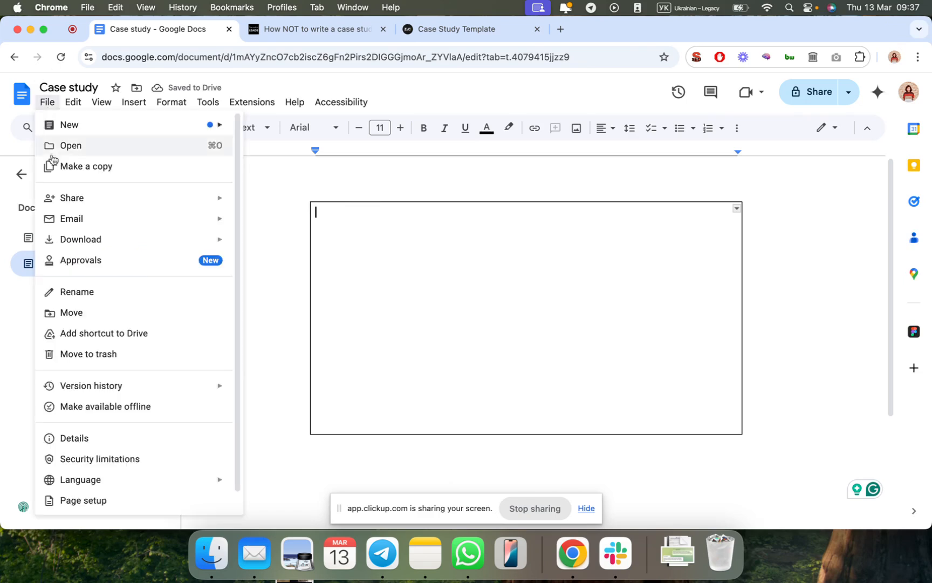
{"action": "left_click", "coordinate": [99, 502]}
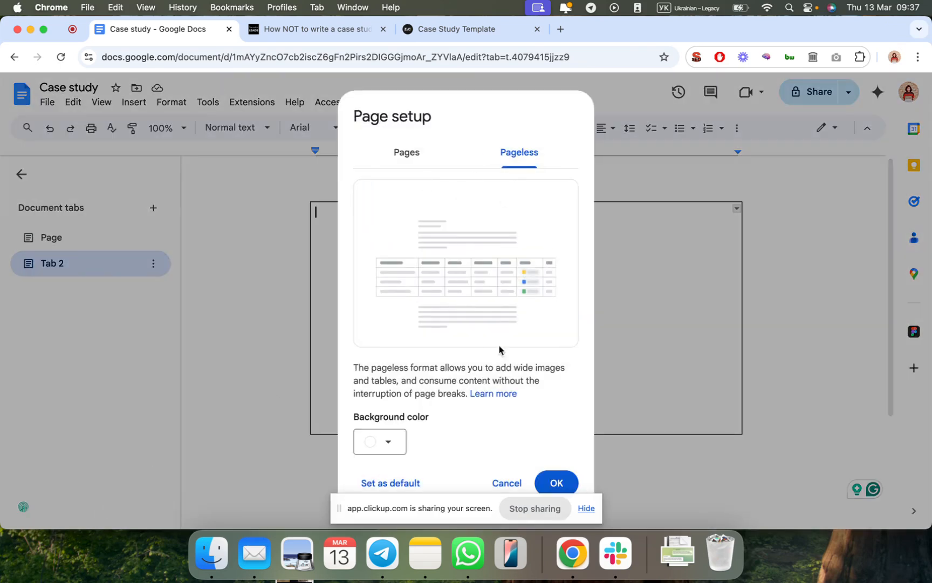
{"action": "left_click", "coordinate": [506, 482]}
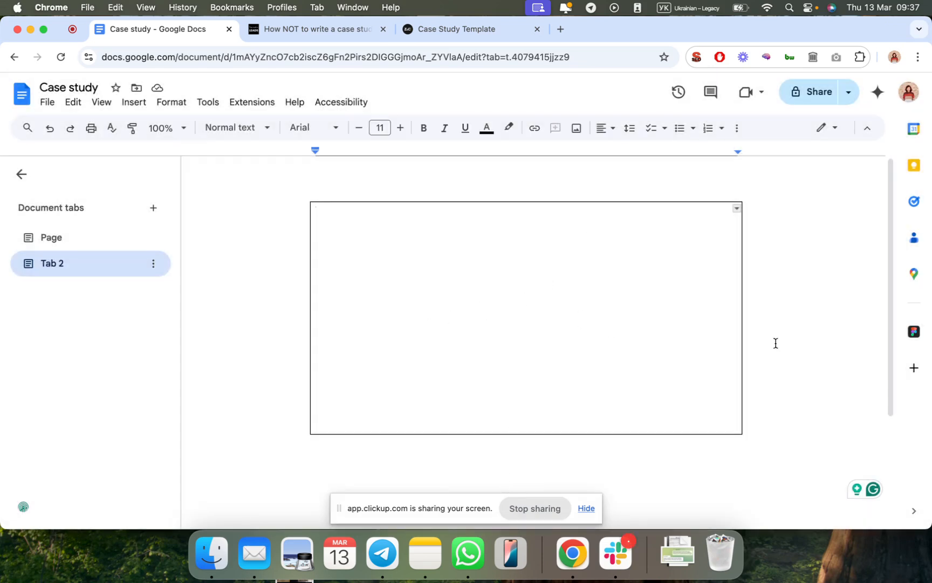
Enlarge the single-cell frame table by extending both side borders outward and its lower border further down.
{"action": "left_click_drag", "start_coordinate": [741, 341], "coordinate": [805, 343]}
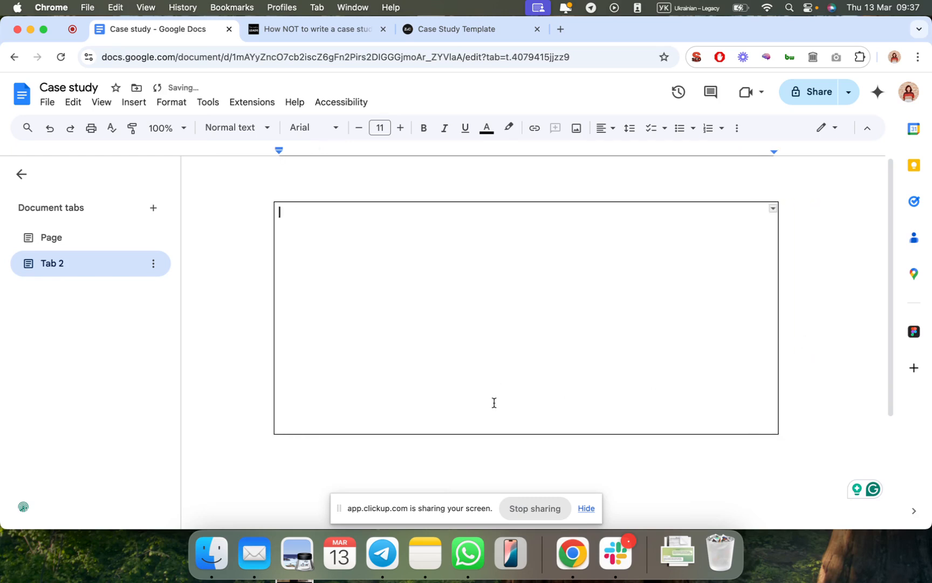
{"action": "left_click_drag", "start_coordinate": [497, 435], "coordinate": [494, 485]}
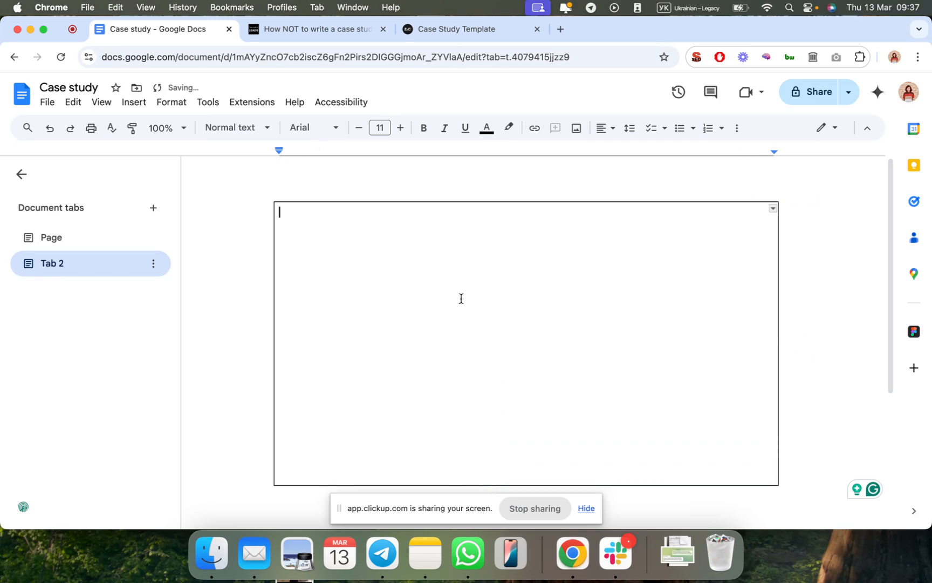
{"action": "left_click_drag", "start_coordinate": [275, 325], "coordinate": [244, 327]}
{"action": "left_click_drag", "start_coordinate": [585, 202], "coordinate": [585, 196]}
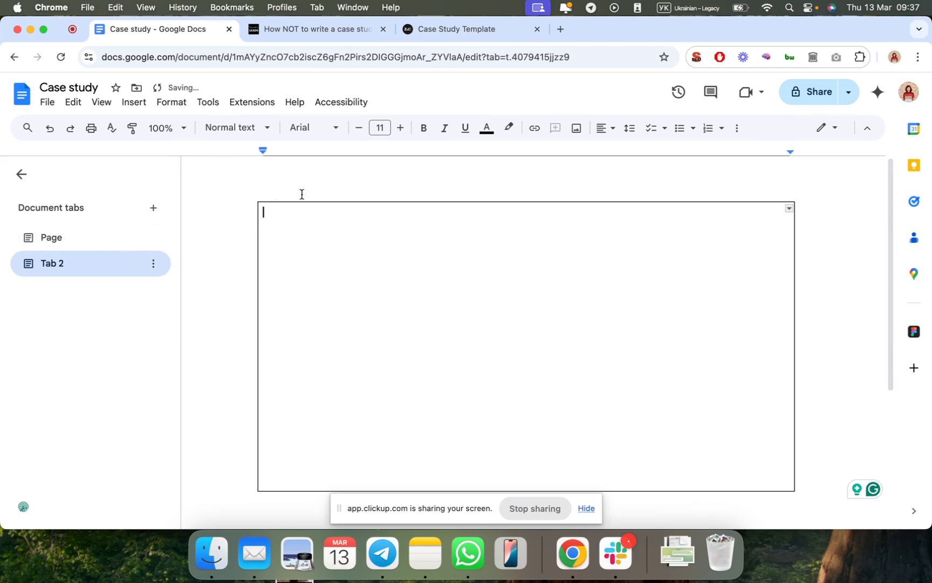
Check the metrics row in the Page tab and insert a 3 x 1 table inside the frame in Tab 2.
{"action": "left_click", "coordinate": [69, 238]}
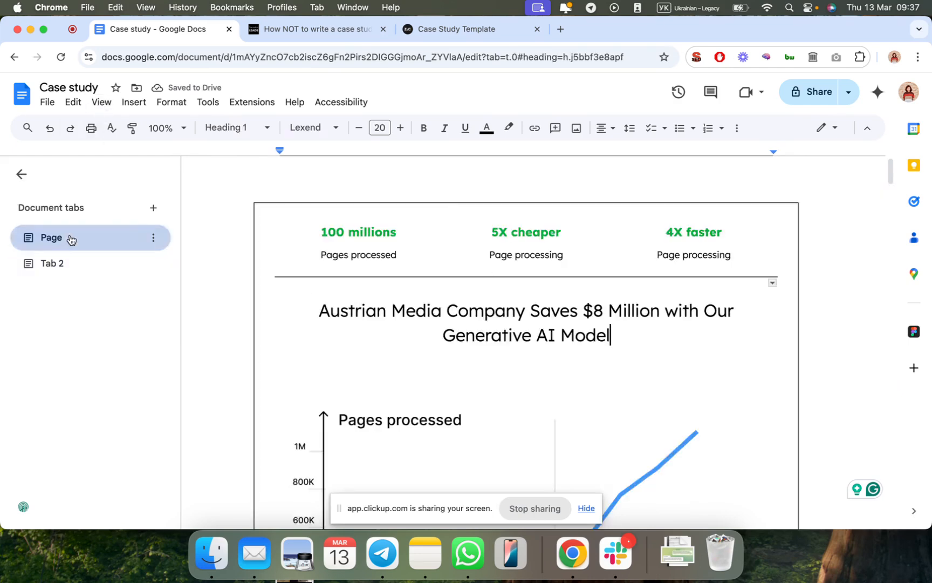
{"action": "left_click", "coordinate": [362, 254]}
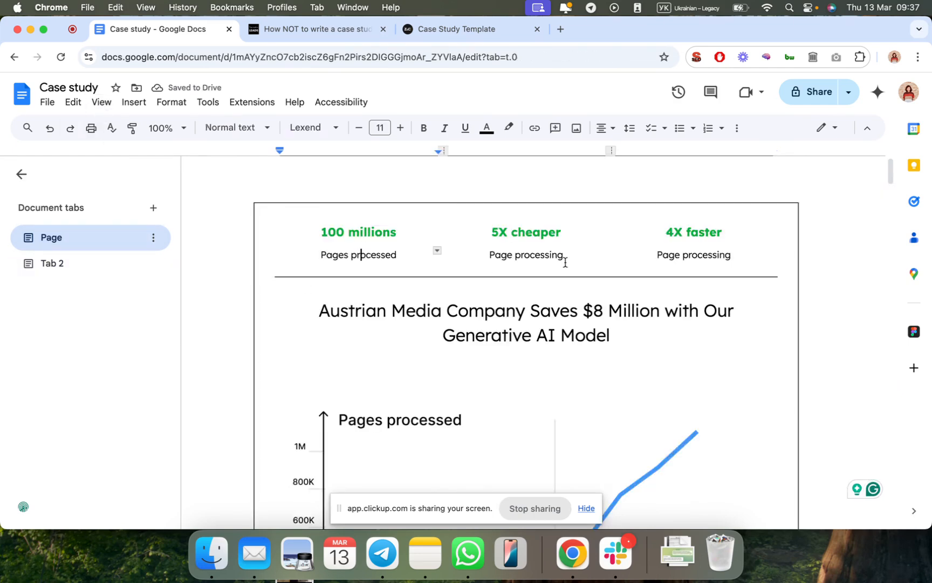
{"action": "left_click", "coordinate": [82, 272]}
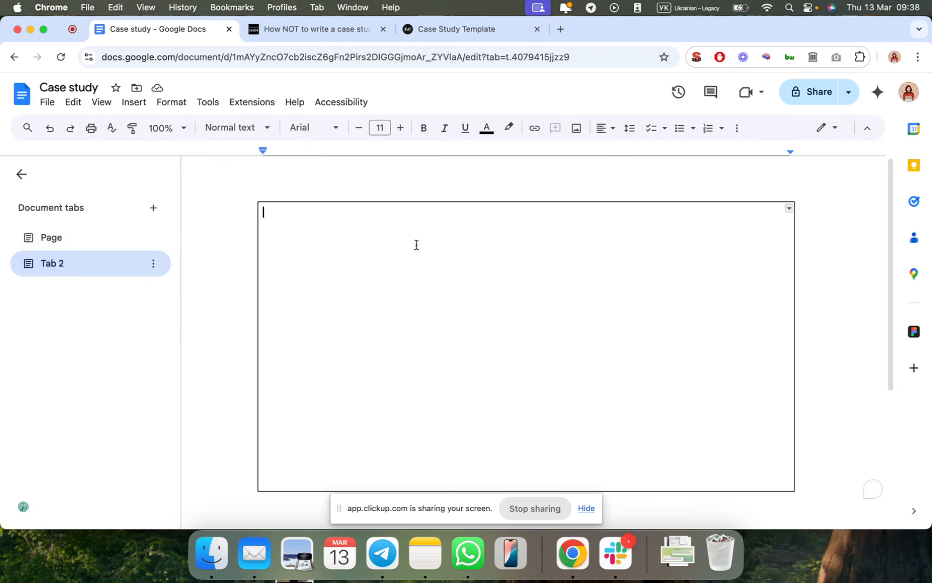
{"action": "left_click", "coordinate": [140, 103]}
{"action": "mouse_move", "coordinate": [154, 145]}
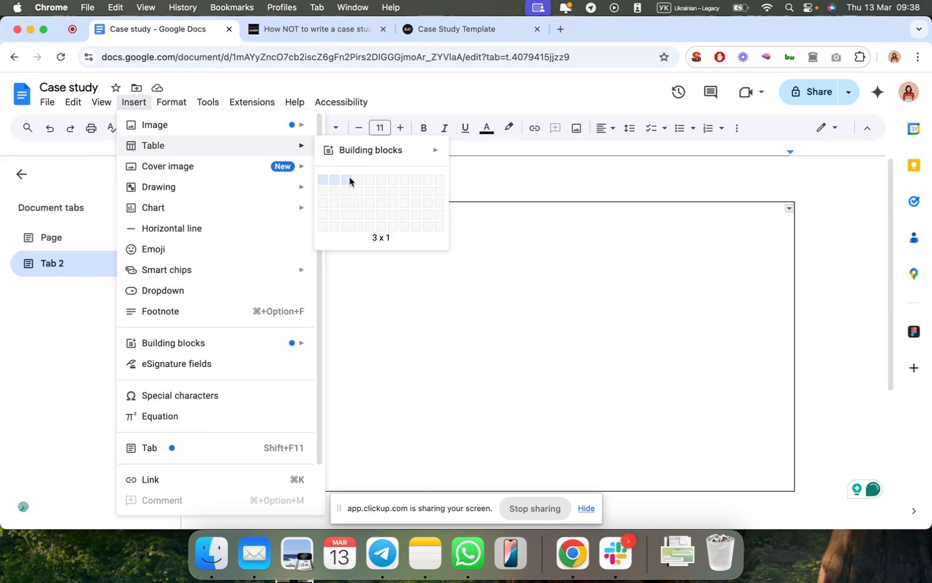
{"action": "left_click", "coordinate": [349, 181]}
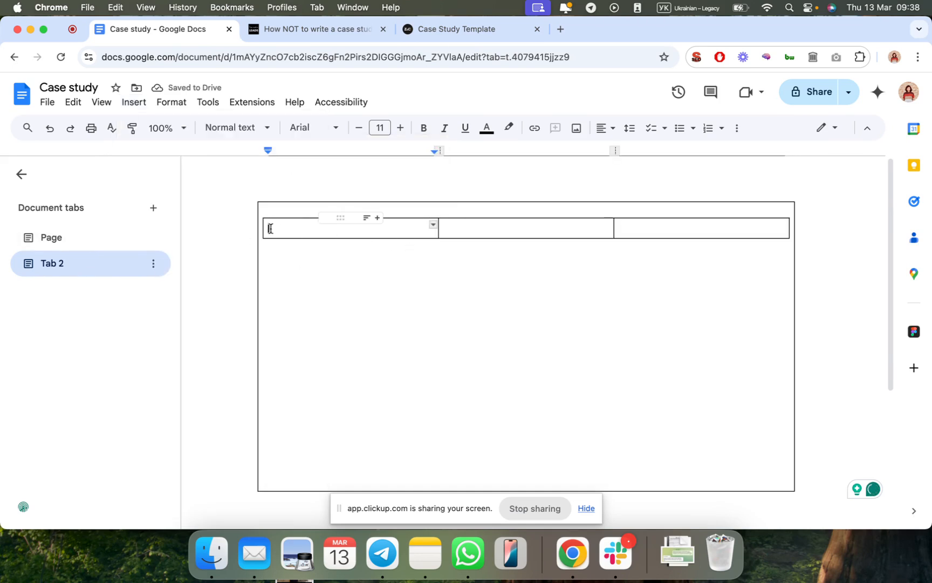
Compare with the Page tab and add a row below the nested table's three-cell first row in Tab 2.
{"action": "left_click", "coordinate": [89, 241]}
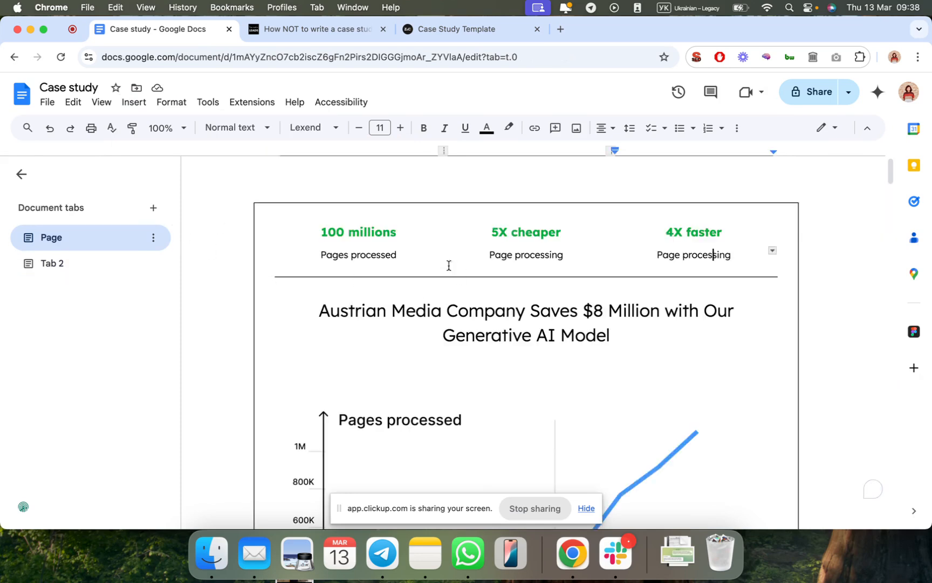
{"action": "left_click", "coordinate": [85, 260]}
{"action": "left_click", "coordinate": [466, 226]}
{"action": "right_click", "coordinate": [467, 227]}
{"action": "left_click", "coordinate": [541, 306]}
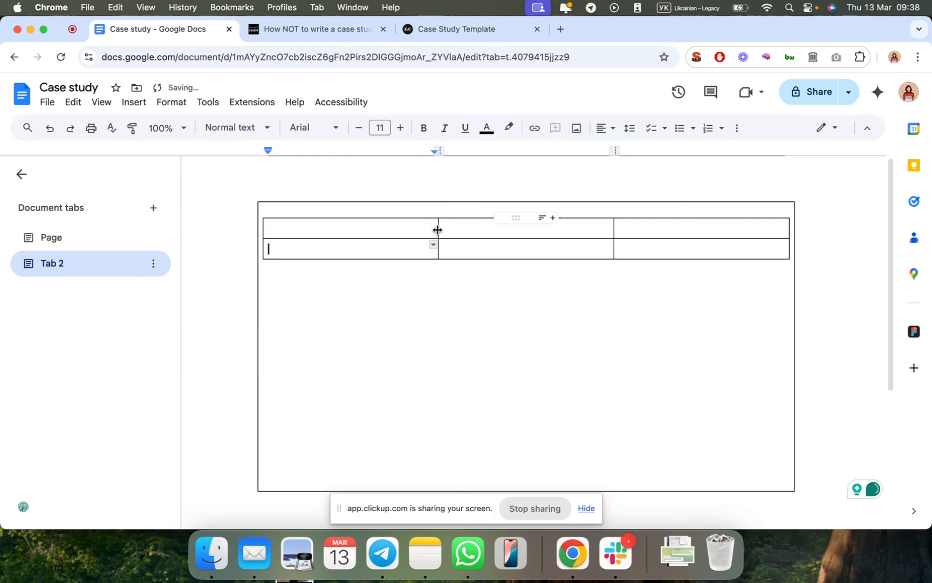
Merge the three cells of the nested table's second row into one.
{"action": "left_click_drag", "start_coordinate": [421, 250], "coordinate": [651, 252]}
{"action": "right_click", "coordinate": [651, 252]}
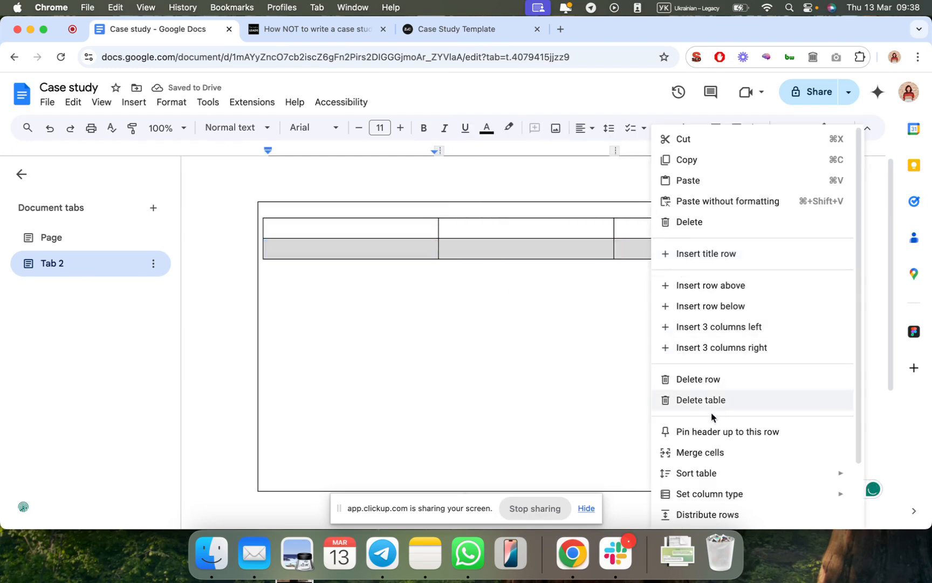
{"action": "left_click", "coordinate": [695, 452]}
Add a third row below the merged second row of the nested table.
{"action": "left_click", "coordinate": [144, 245]}
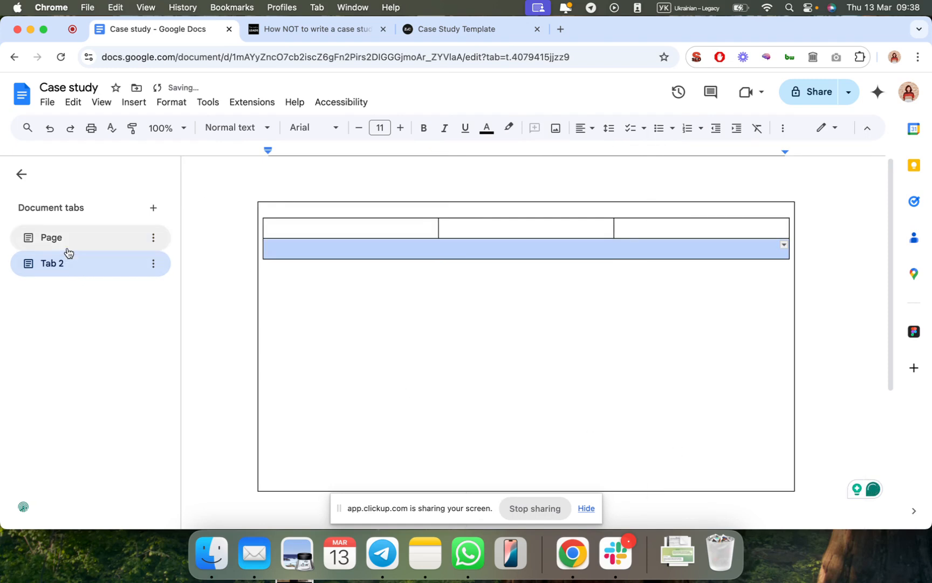
{"action": "left_click", "coordinate": [92, 265]}
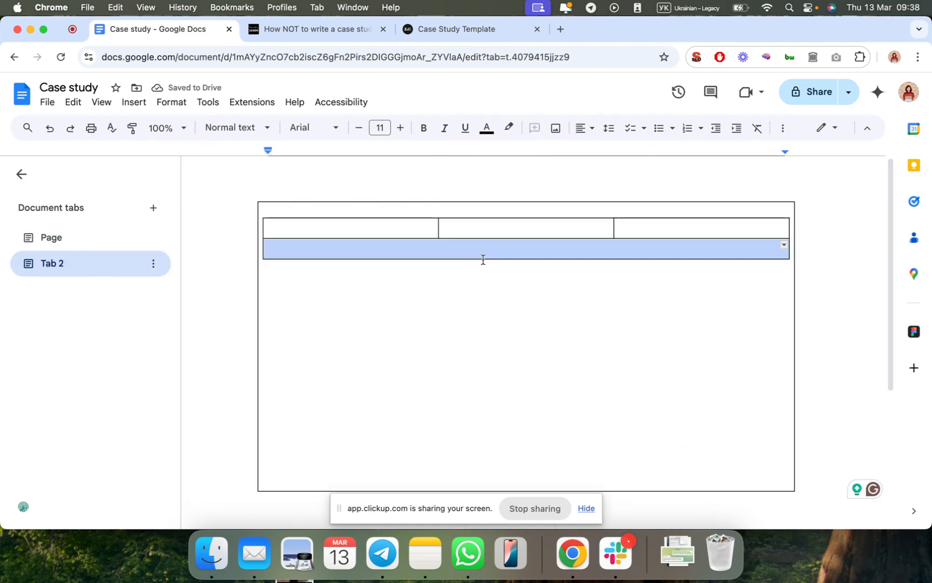
{"action": "left_click", "coordinate": [495, 243]}
{"action": "right_click", "coordinate": [494, 244]}
{"action": "left_click", "coordinate": [568, 303]}
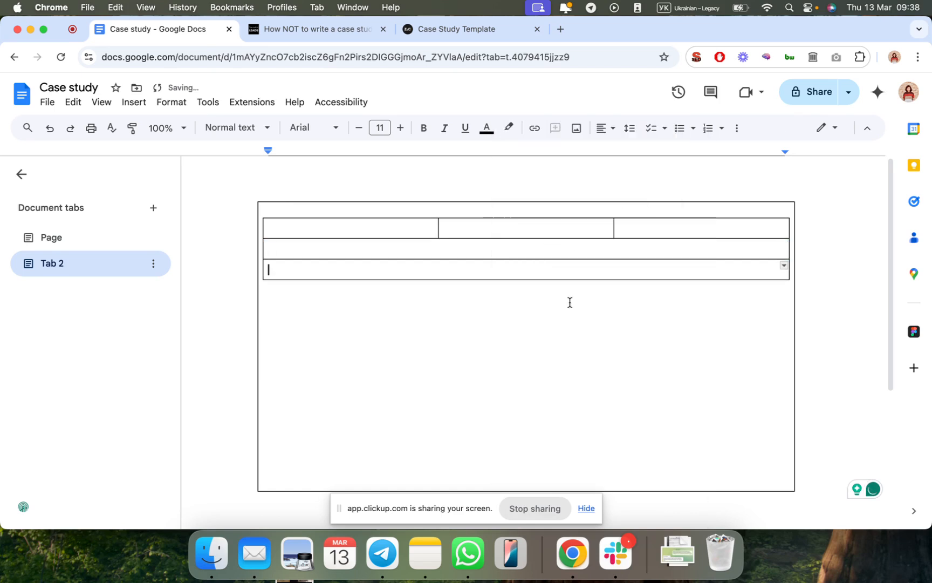
Check the chart and bottom details row in the Page tab and add a fourth row below the nested table's third row.
{"action": "left_click", "coordinate": [125, 247]}
{"action": "scroll", "coordinate": [389, 345], "scroll_direction": "down", "scroll_amount": 10}
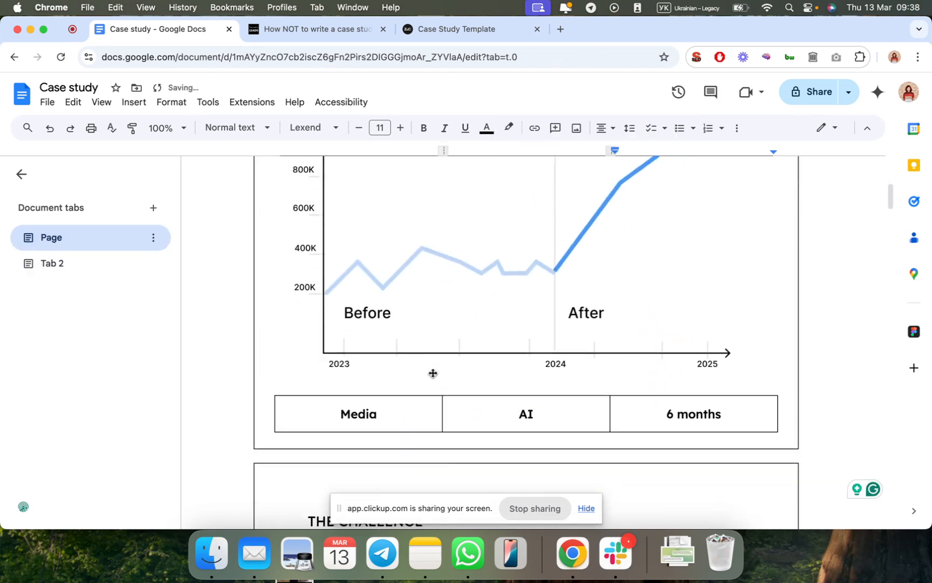
{"action": "left_click", "coordinate": [60, 265]}
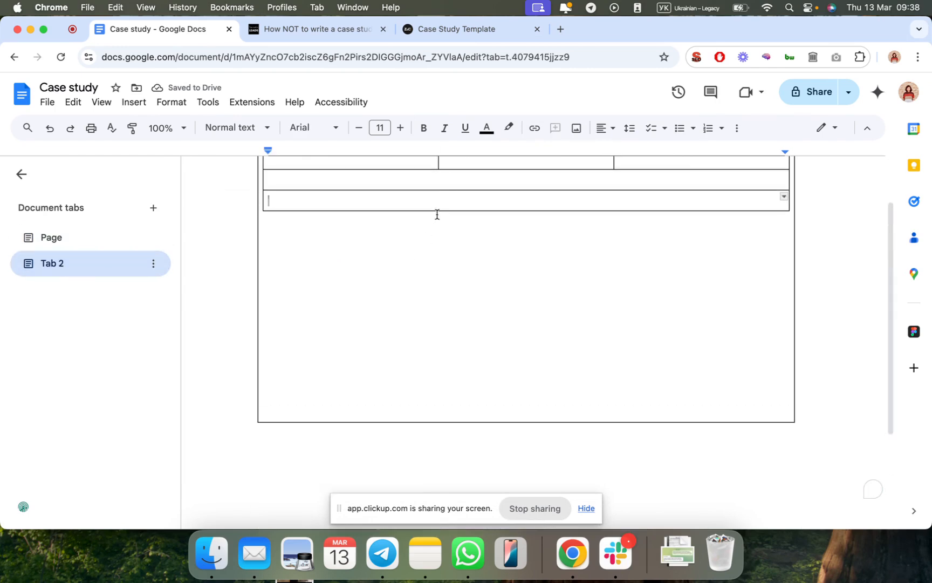
{"action": "right_click", "coordinate": [440, 205]}
{"action": "left_click", "coordinate": [489, 306]}
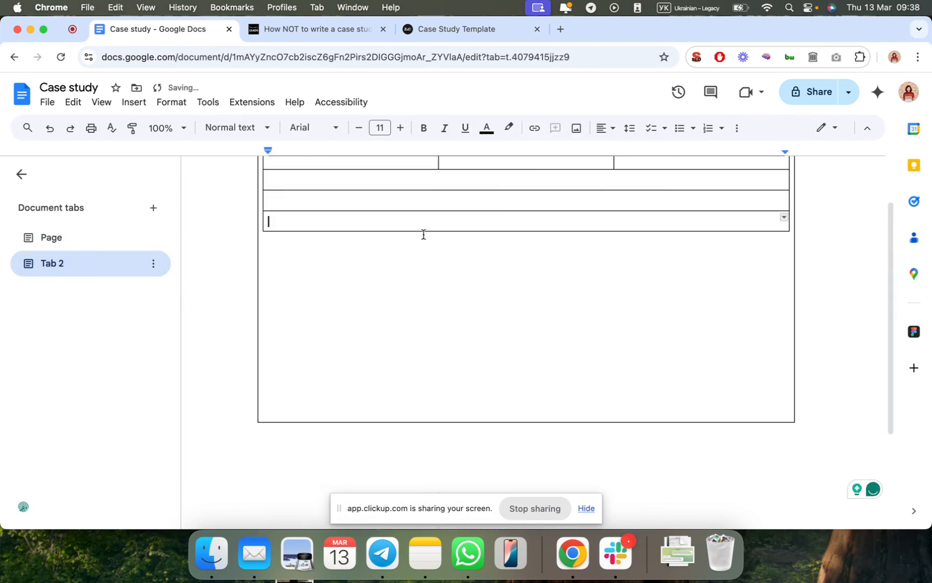
Unmerge the nested table's fourth row back into three cells.
{"action": "right_click", "coordinate": [411, 221]}
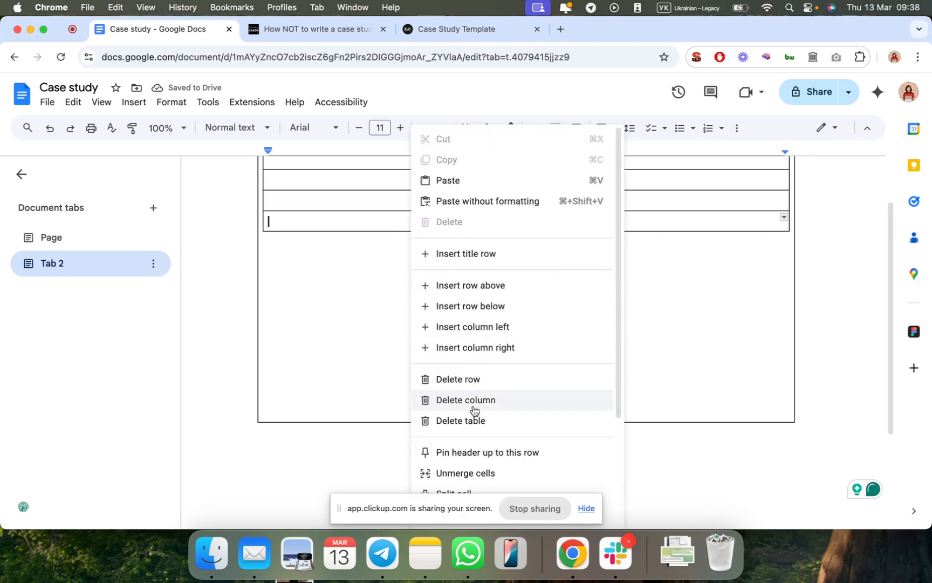
{"action": "left_click", "coordinate": [466, 470]}
{"action": "scroll", "coordinate": [455, 325], "scroll_direction": "up", "scroll_amount": 2}
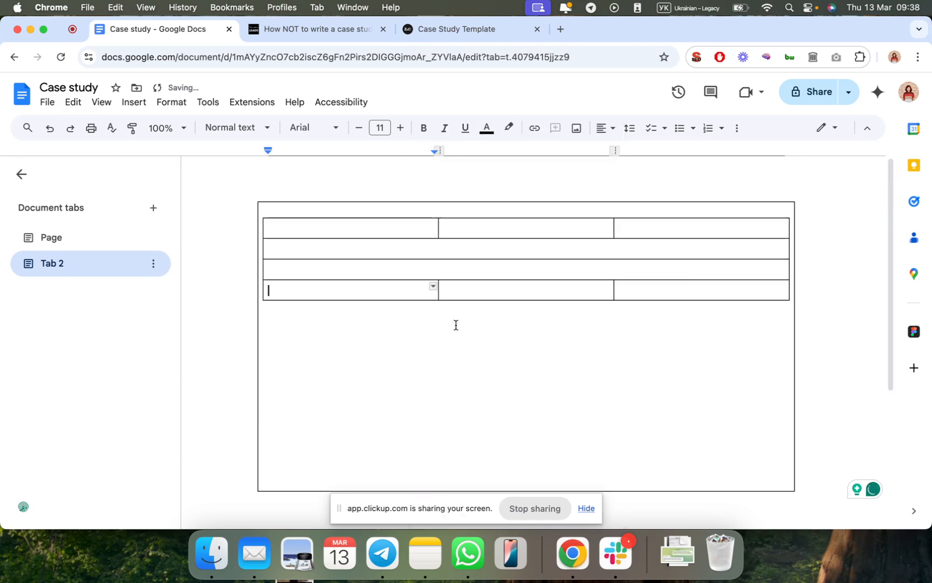
Add a row above the nested table's first row in Tab 2 and paste in the Page tab's "100 millions" and "Pages processed" cells.
{"action": "left_click", "coordinate": [45, 236]}
{"action": "left_click_drag", "start_coordinate": [321, 226], "coordinate": [375, 249]}
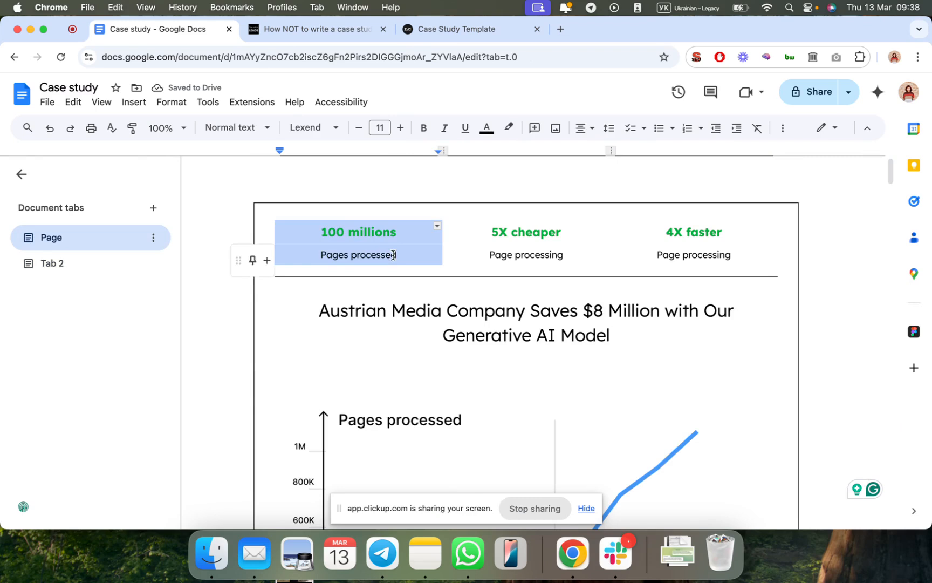
{"action": "left_click", "coordinate": [94, 265]}
{"action": "left_click", "coordinate": [407, 229]}
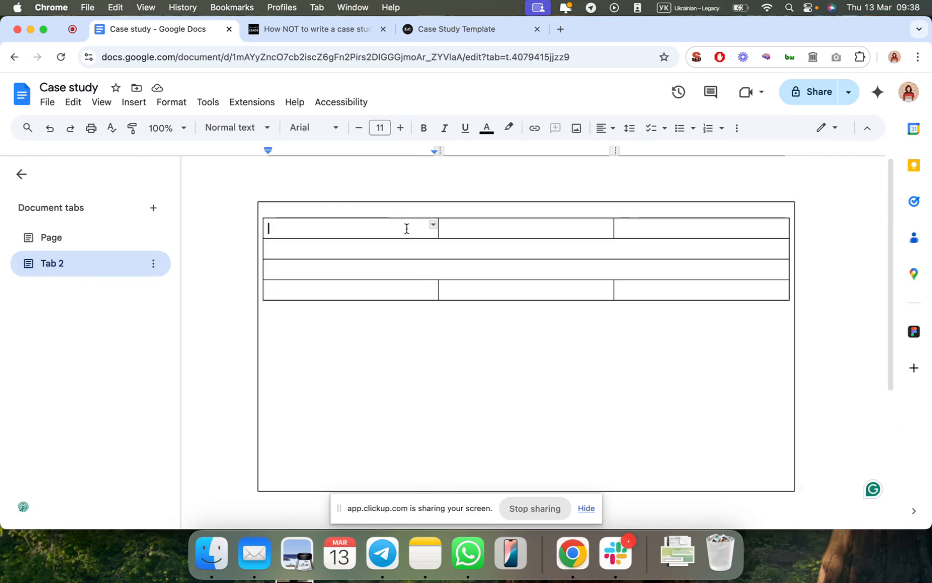
{"action": "right_click", "coordinate": [407, 229]}
{"action": "left_click", "coordinate": [460, 285]}
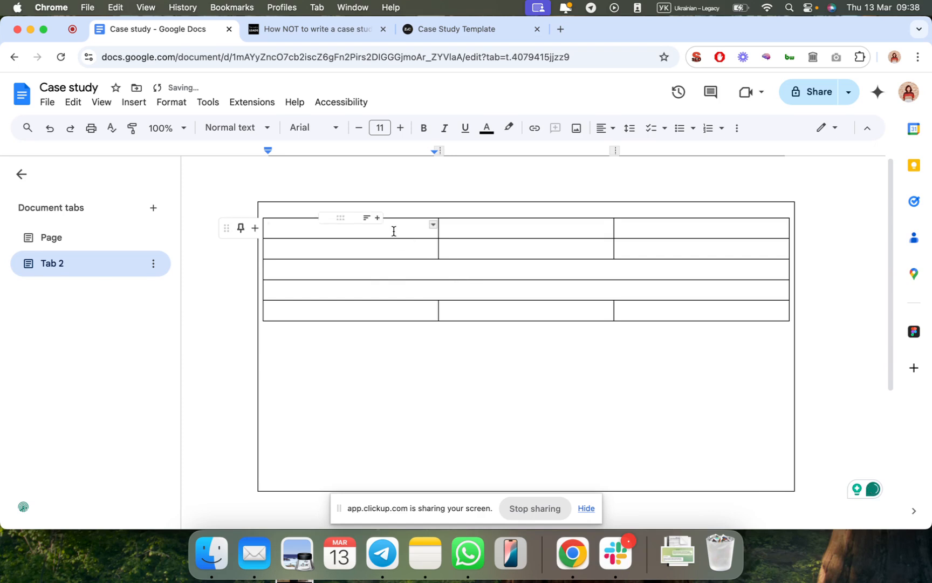
{"action": "key", "text": "cmd+v"}
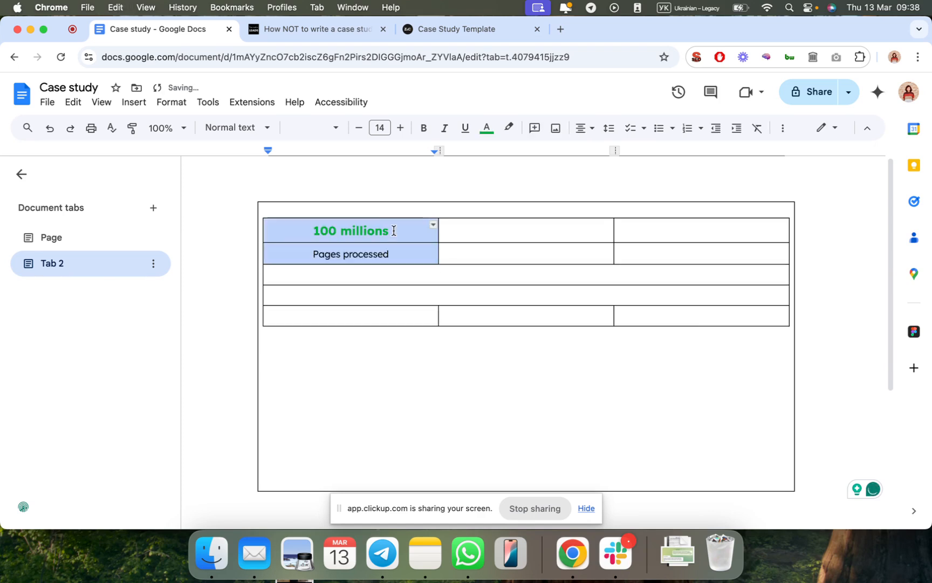
Copy the "5X cheaper" and "4X faster" cells from the Page tab into the nested table and remove the extra blank line.
{"action": "left_click", "coordinate": [79, 240]}
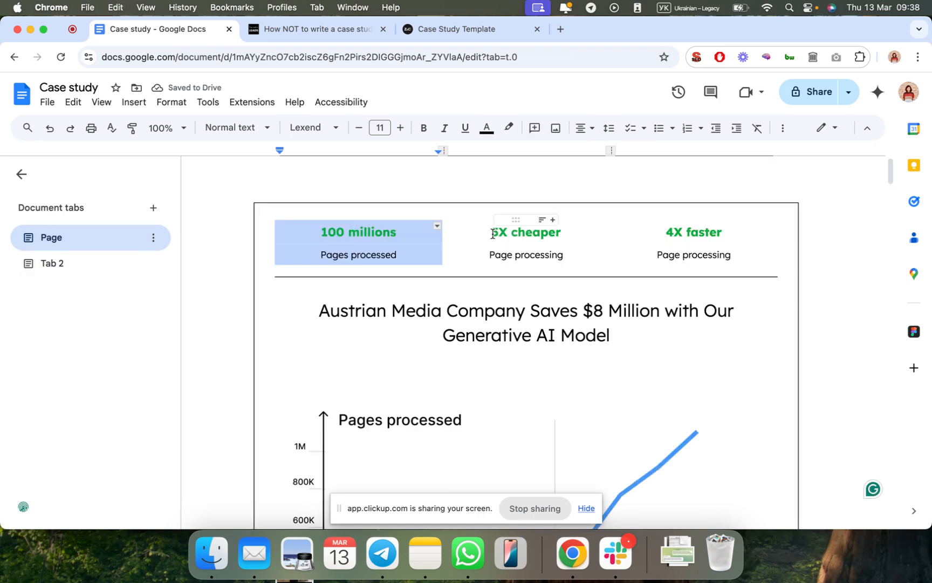
{"action": "left_click_drag", "start_coordinate": [492, 234], "coordinate": [663, 250]}
{"action": "left_click", "coordinate": [56, 261]}
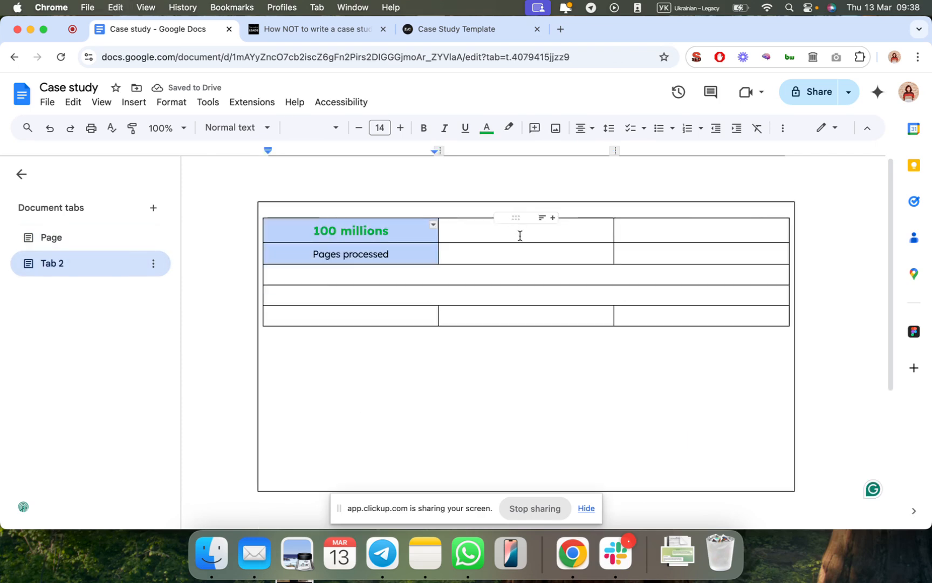
{"action": "key", "text": "super+v"}
{"action": "left_click", "coordinate": [500, 293]}
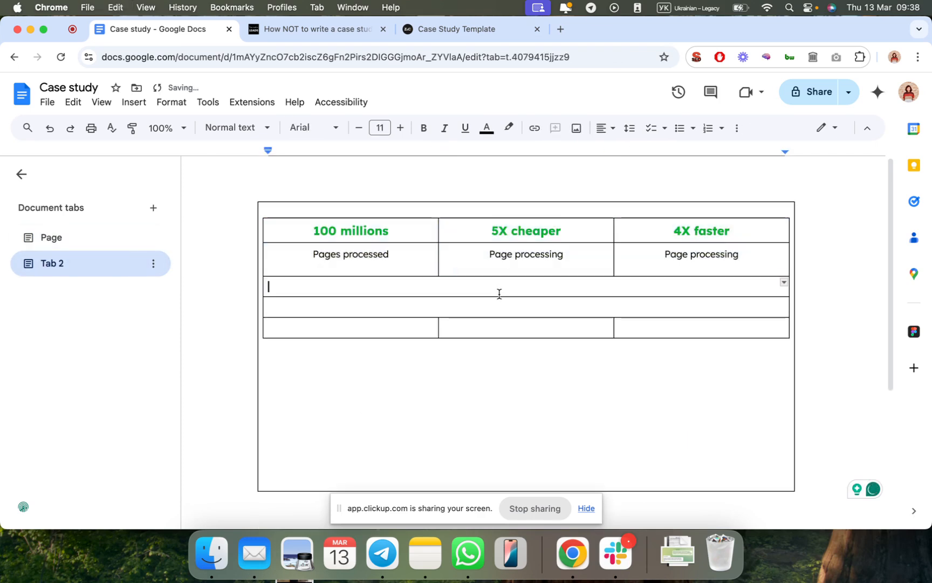
{"action": "left_click", "coordinate": [495, 266]}
{"action": "key", "text": "BackSpace"}
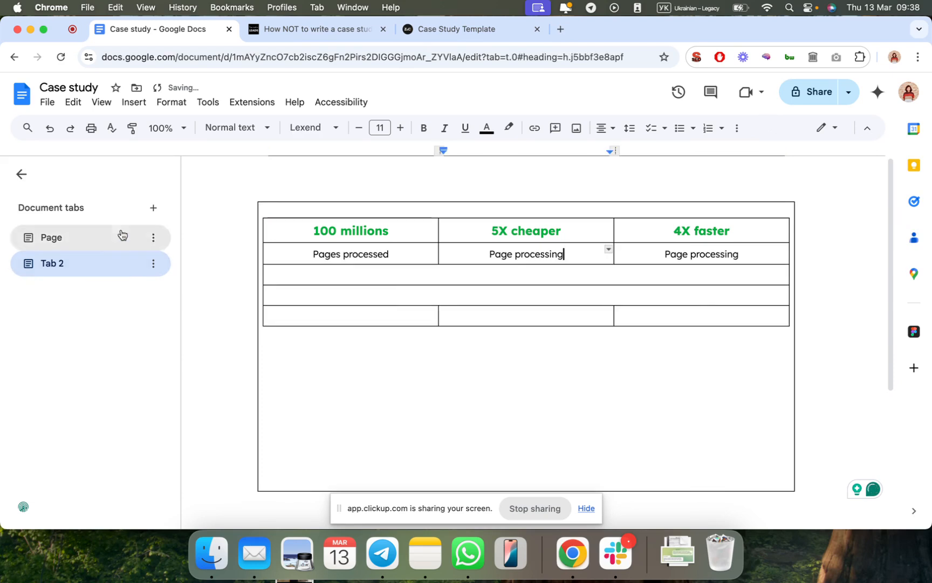
Copy the heading "Austrian Media Company Saves $8 Million with Our Generative AI Model" from the Page tab into the nested table's third row.
{"action": "left_click", "coordinate": [122, 234]}
{"action": "left_click_drag", "start_coordinate": [318, 311], "coordinate": [608, 351]}
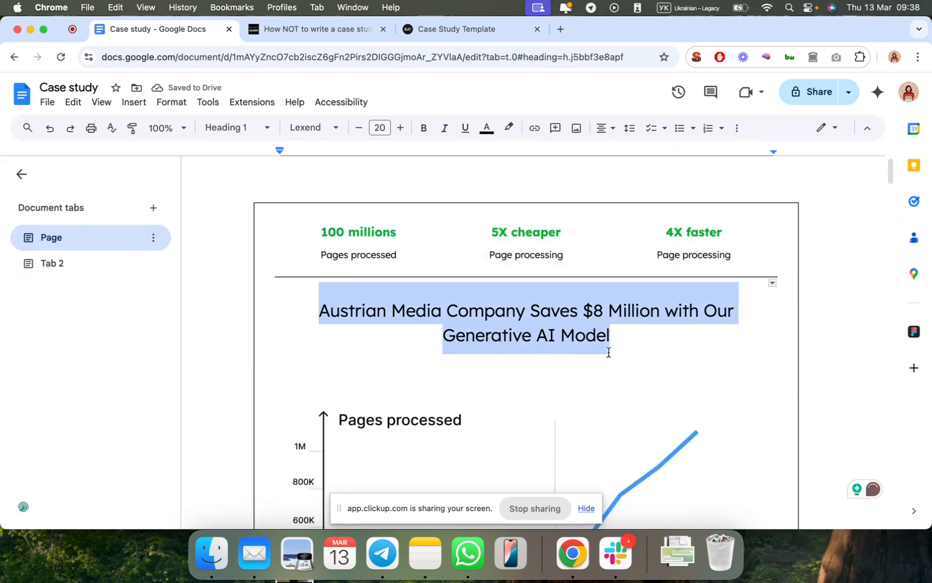
{"action": "left_click", "coordinate": [159, 268]}
{"action": "left_click", "coordinate": [466, 281]}
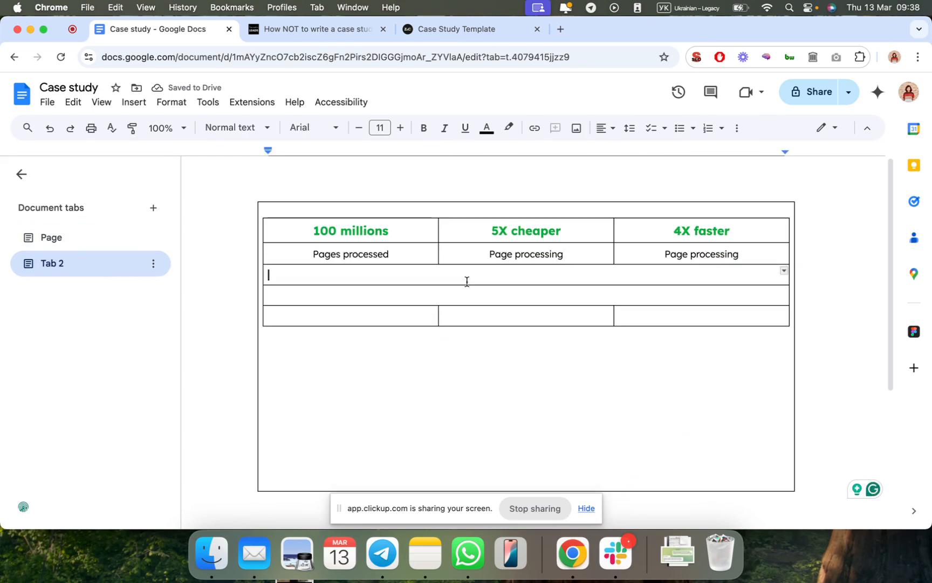
{"action": "key", "text": "super+v"}
Copy the "Pages processed" chart image from the Page tab into the nested table's row below the heading.
{"action": "left_click", "coordinate": [78, 239]}
{"action": "scroll", "coordinate": [403, 379], "scroll_direction": "down", "scroll_amount": 5}
{"action": "left_click", "coordinate": [510, 329]}
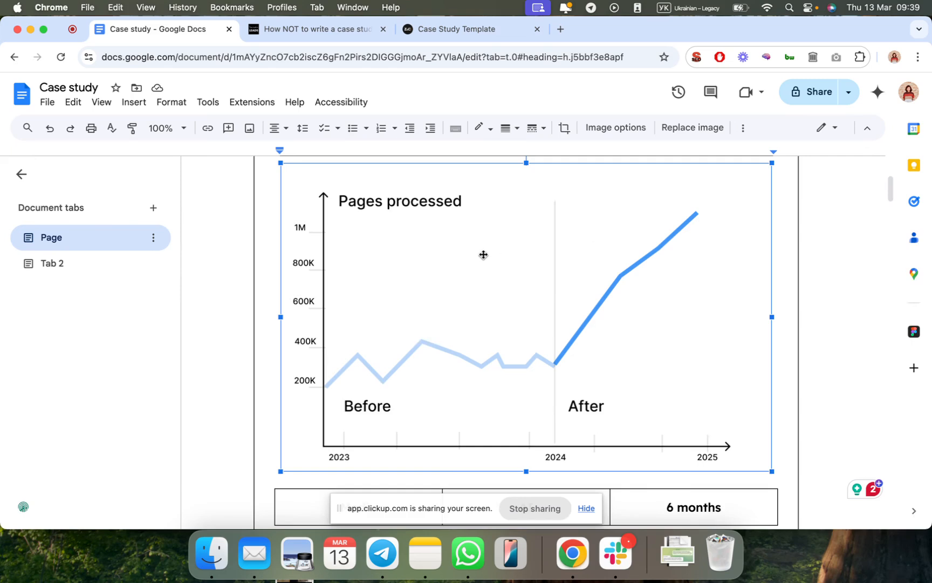
{"action": "left_click", "coordinate": [83, 266]}
{"action": "left_click", "coordinate": [466, 240]}
{"action": "key", "text": "super+v"}
Increase the height of the heading row to leave more space above the chart.
{"action": "scroll", "coordinate": [469, 241], "scroll_direction": "up", "scroll_amount": 3}
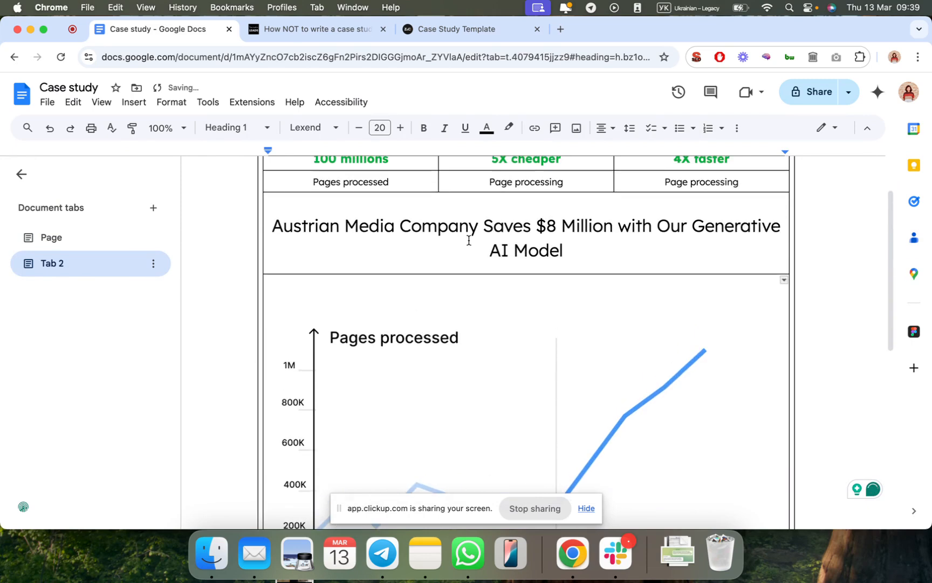
{"action": "scroll", "coordinate": [469, 241], "scroll_direction": "up", "scroll_amount": 1}
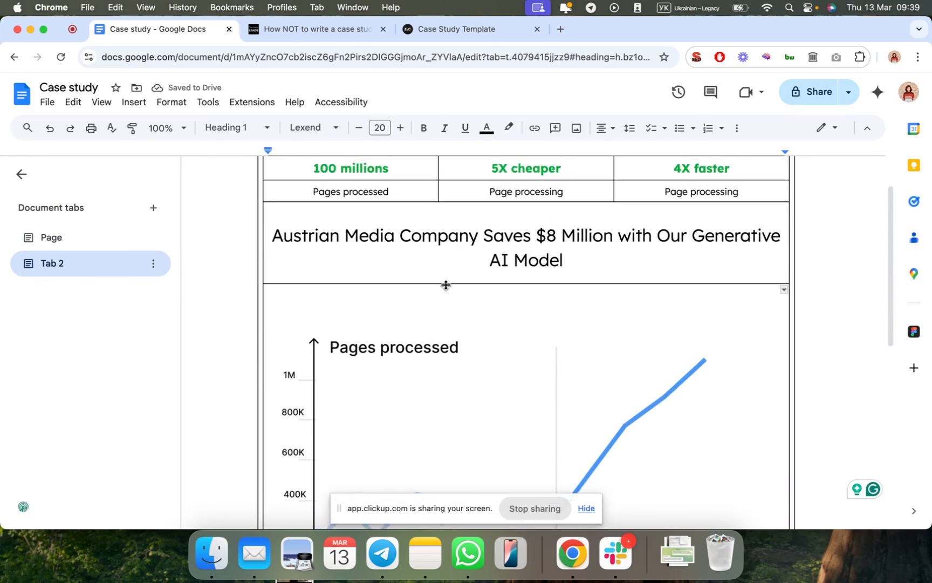
{"action": "left_click_drag", "start_coordinate": [445, 284], "coordinate": [445, 319]}
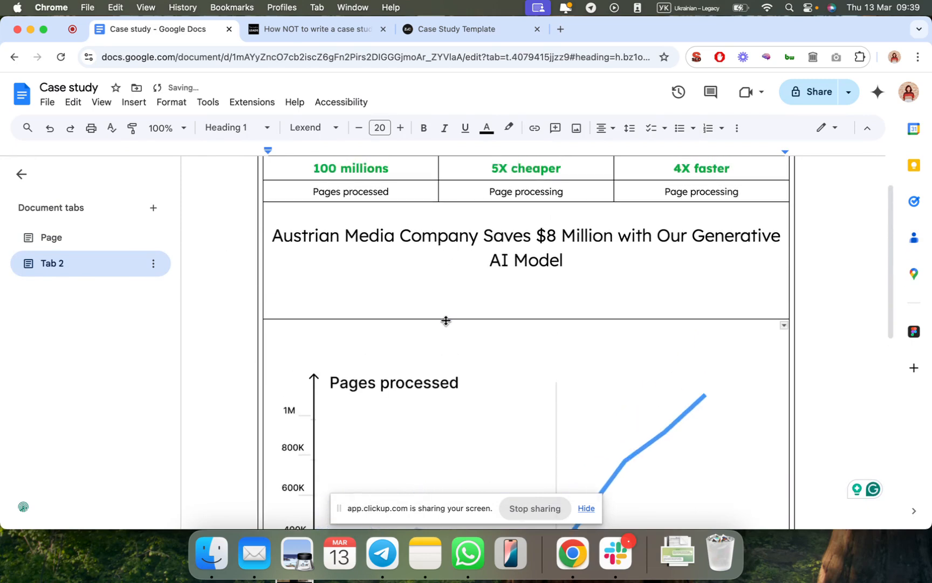
{"action": "left_click", "coordinate": [276, 233]}
{"action": "key", "text": "Return"}
{"action": "key", "text": "super+shift+l"}
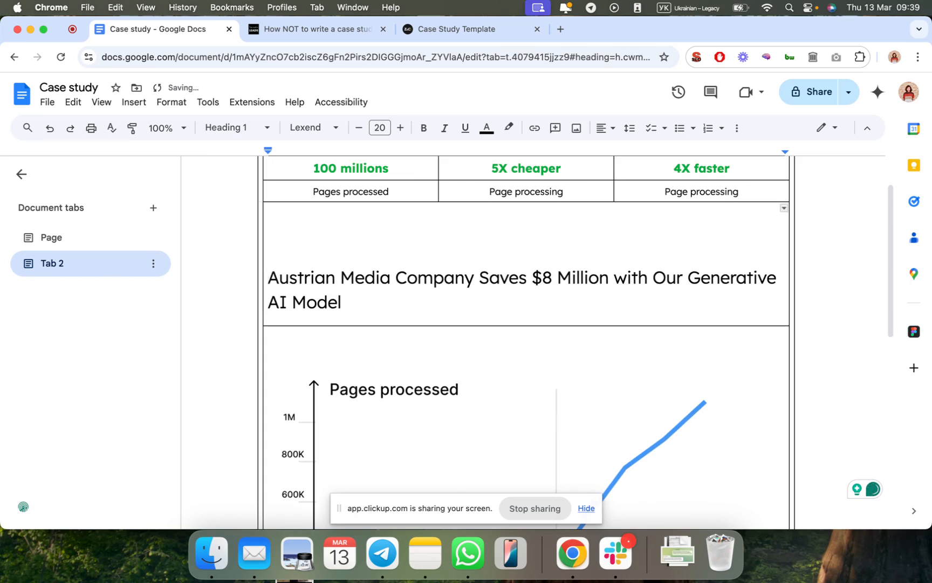
{"action": "key", "text": "BackSpace"}
{"action": "left_click", "coordinate": [610, 128]}
{"action": "left_click", "coordinate": [623, 154]}
{"action": "scroll", "coordinate": [476, 375], "scroll_direction": "down", "scroll_amount": 3}
{"action": "scroll", "coordinate": [476, 375], "scroll_direction": "up", "scroll_amount": 5}
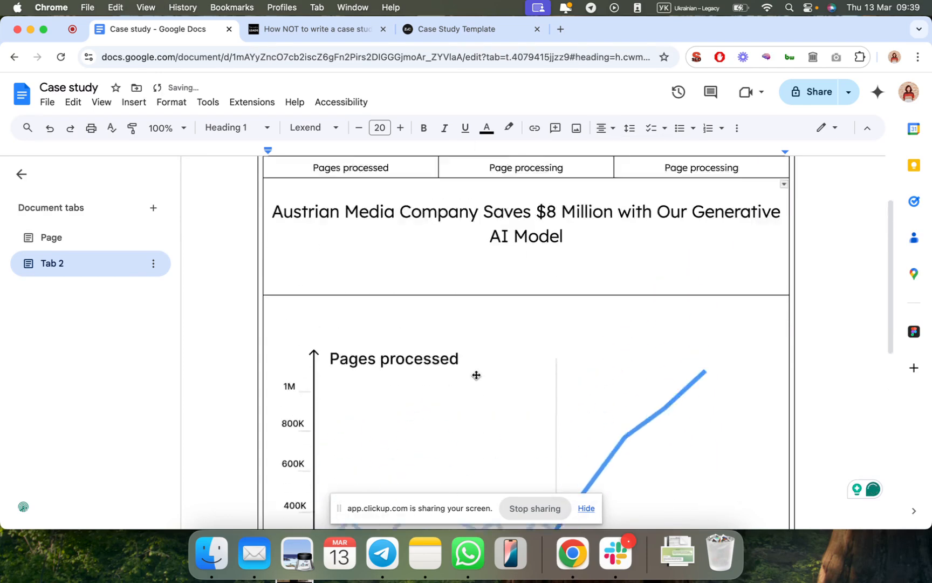
Copy the "Media", "AI" and "6 months" row from the Page tab into the nested table's last row.
{"action": "left_click", "coordinate": [79, 242]}
{"action": "scroll", "coordinate": [442, 333], "scroll_direction": "down", "scroll_amount": 3}
{"action": "left_click_drag", "start_coordinate": [411, 354], "coordinate": [662, 345]}
{"action": "key", "text": "super+c"}
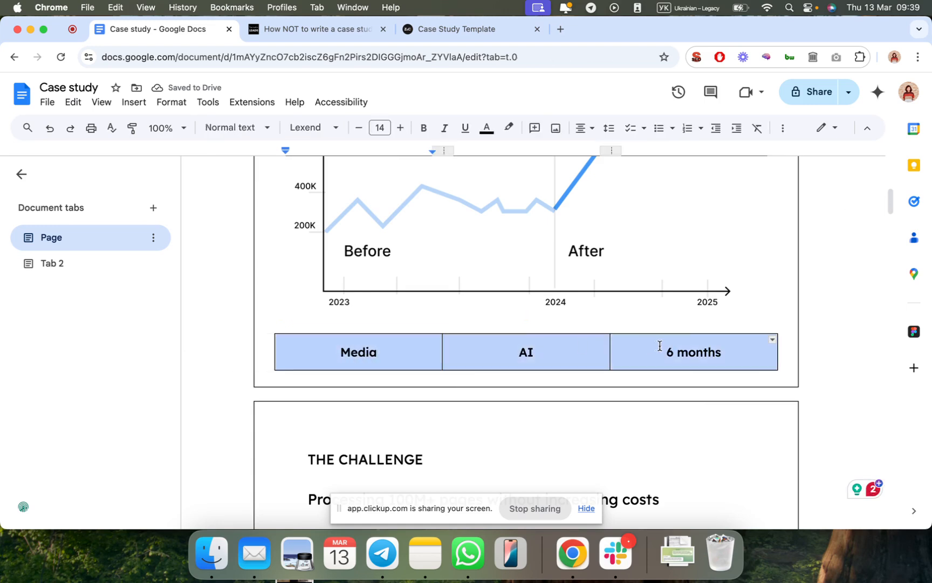
{"action": "left_click", "coordinate": [69, 265]}
{"action": "scroll", "coordinate": [374, 351], "scroll_direction": "down", "scroll_amount": 8}
{"action": "left_click", "coordinate": [405, 436]}
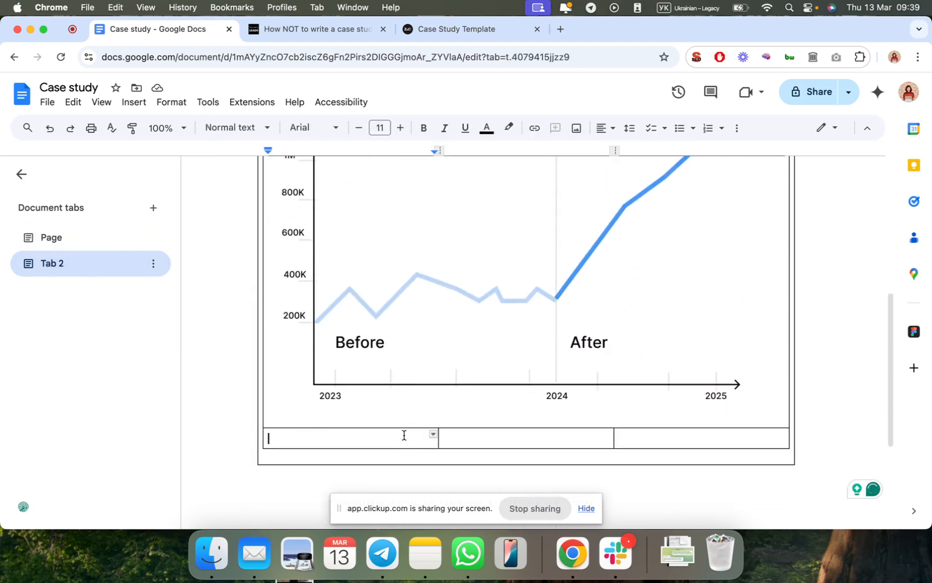
{"action": "key", "text": "super+v"}
Narrow the nested table on both sides to leave margins inside the frame table.
{"action": "scroll", "coordinate": [476, 336], "scroll_direction": "up", "scroll_amount": 6}
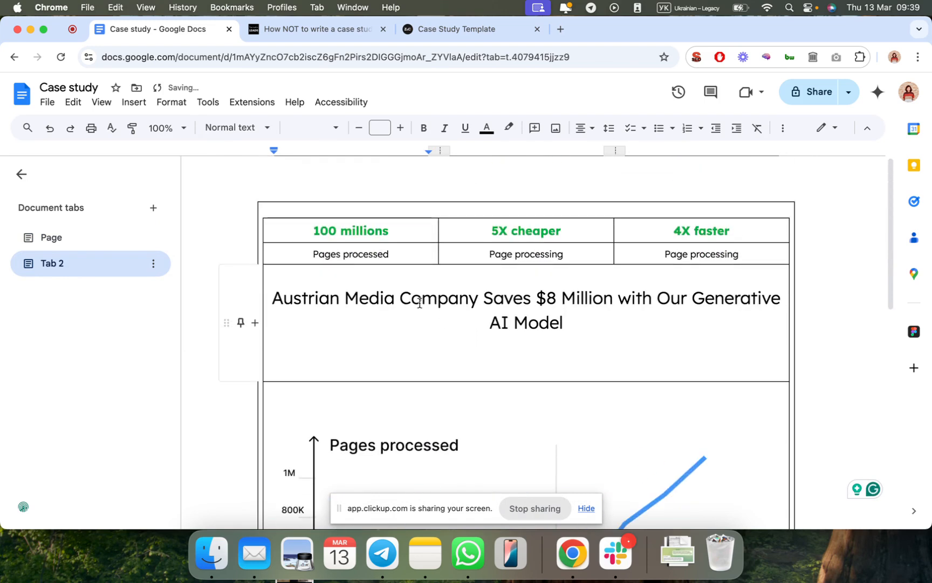
{"action": "left_click_drag", "start_coordinate": [308, 234], "coordinate": [680, 268]}
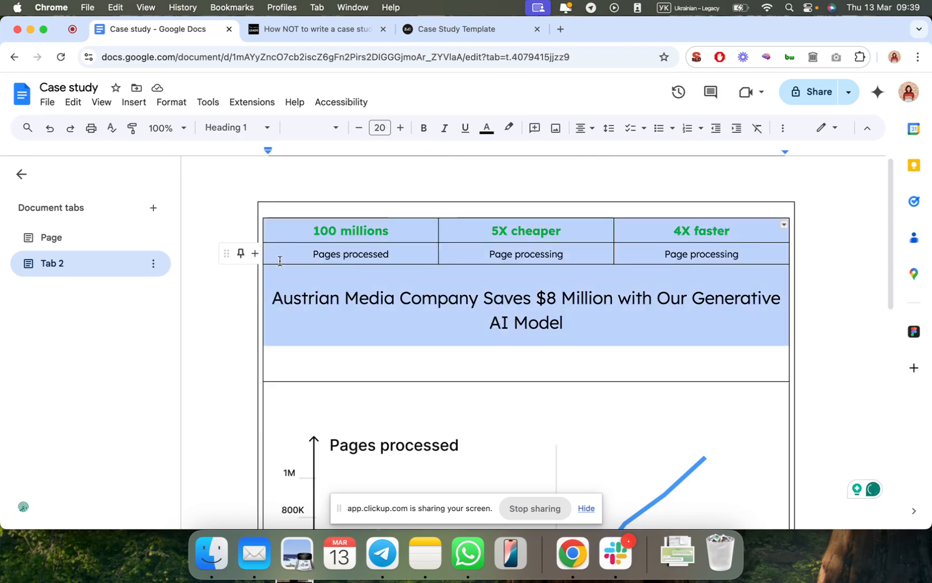
{"action": "left_click_drag", "start_coordinate": [263, 244], "coordinate": [279, 244]}
{"action": "scroll", "coordinate": [429, 368], "scroll_direction": "down", "scroll_amount": 3}
{"action": "scroll", "coordinate": [429, 367], "scroll_direction": "down", "scroll_amount": 2}
{"action": "scroll", "coordinate": [427, 366], "scroll_direction": "up", "scroll_amount": 5}
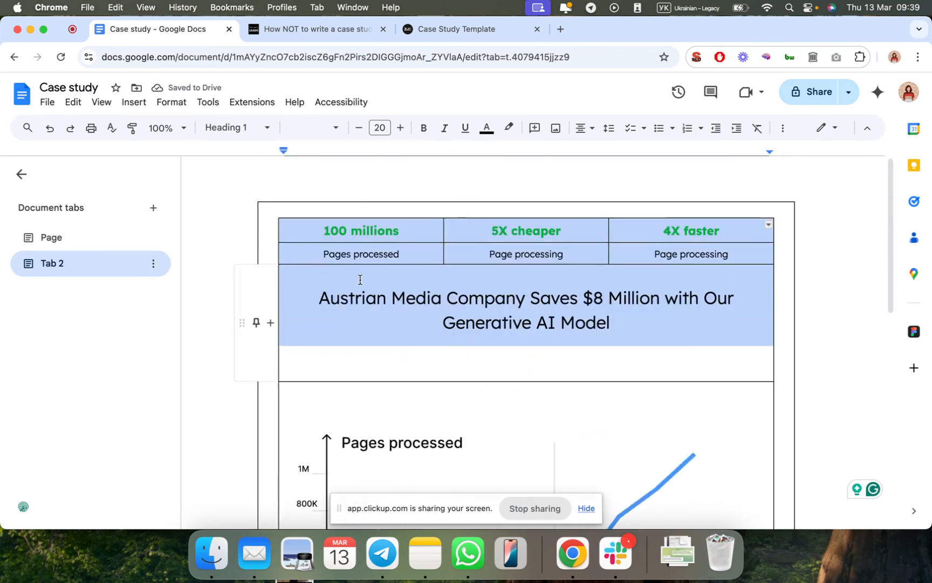
{"action": "left_click", "coordinate": [362, 315]}
{"action": "scroll", "coordinate": [353, 380], "scroll_direction": "down", "scroll_amount": 3}
{"action": "scroll", "coordinate": [353, 381], "scroll_direction": "up", "scroll_amount": 3}
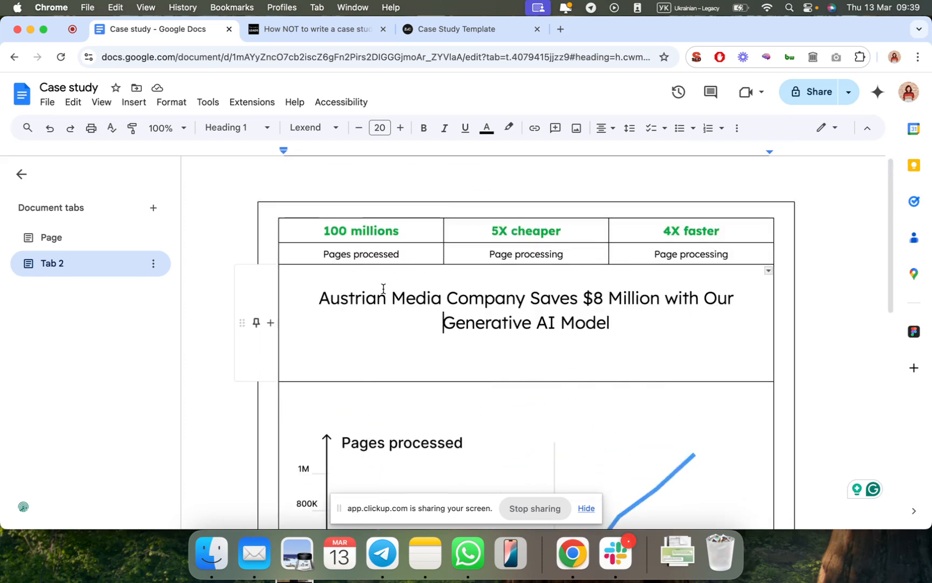
Set the nested table's border width to 0 pt in the table properties.
{"action": "right_click", "coordinate": [389, 335]}
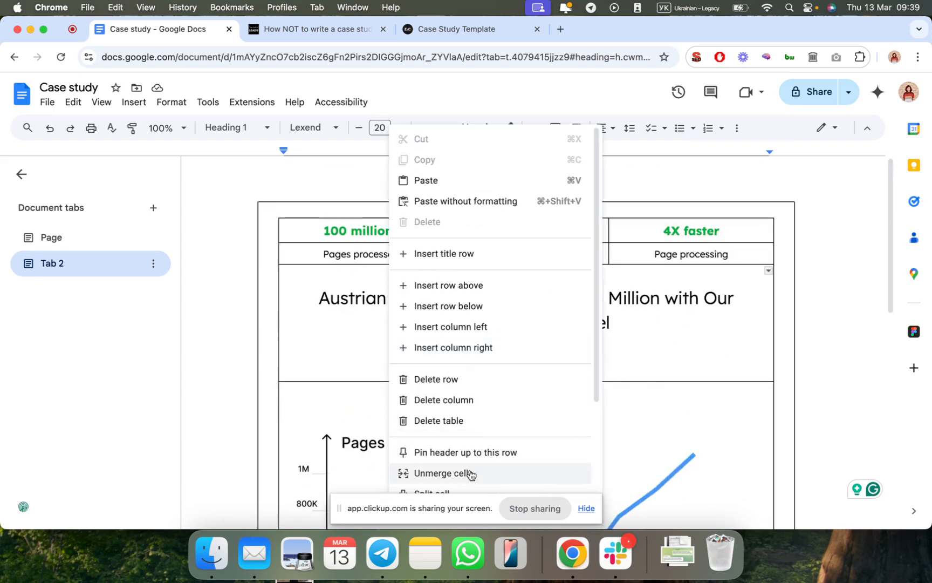
{"action": "scroll", "coordinate": [472, 459], "scroll_direction": "down", "scroll_amount": 3}
{"action": "left_click", "coordinate": [469, 417]}
{"action": "left_click", "coordinate": [710, 332]}
{"action": "left_click", "coordinate": [732, 447]}
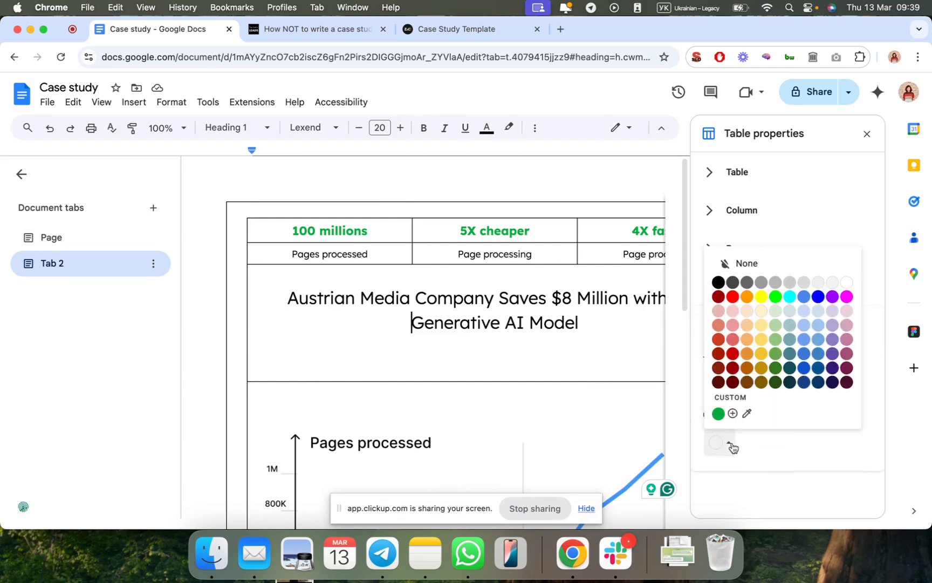
{"action": "left_click", "coordinate": [781, 460]}
{"action": "left_click", "coordinate": [762, 392]}
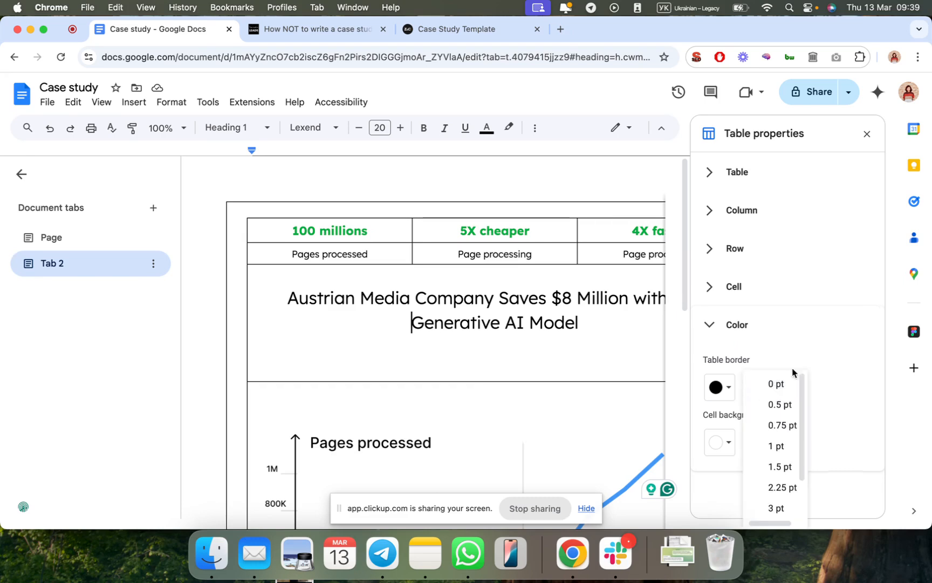
{"action": "left_click", "coordinate": [775, 384]}
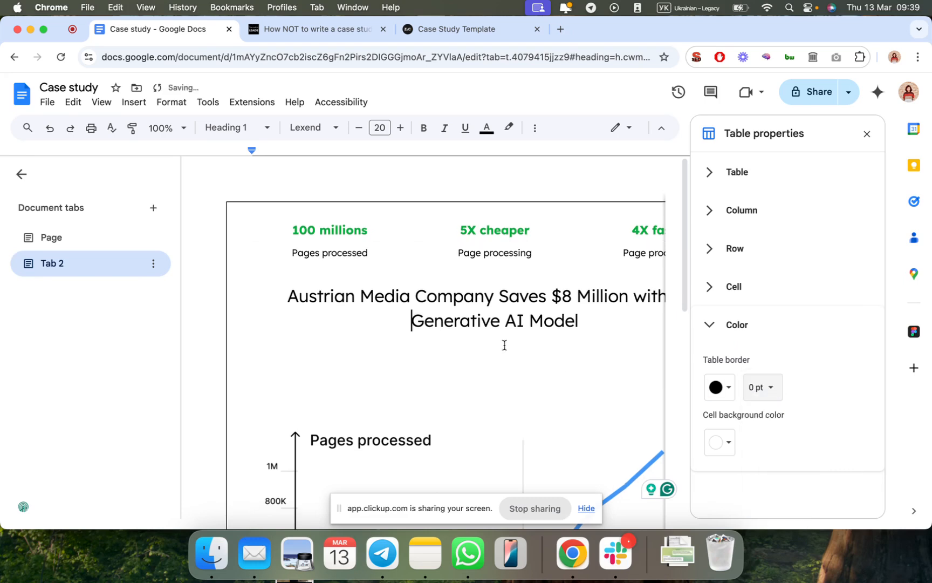
{"action": "left_click", "coordinate": [865, 134]}
{"action": "scroll", "coordinate": [579, 475], "scroll_direction": "down", "scroll_amount": 3}
{"action": "scroll", "coordinate": [350, 291], "scroll_direction": "up", "scroll_amount": 3}
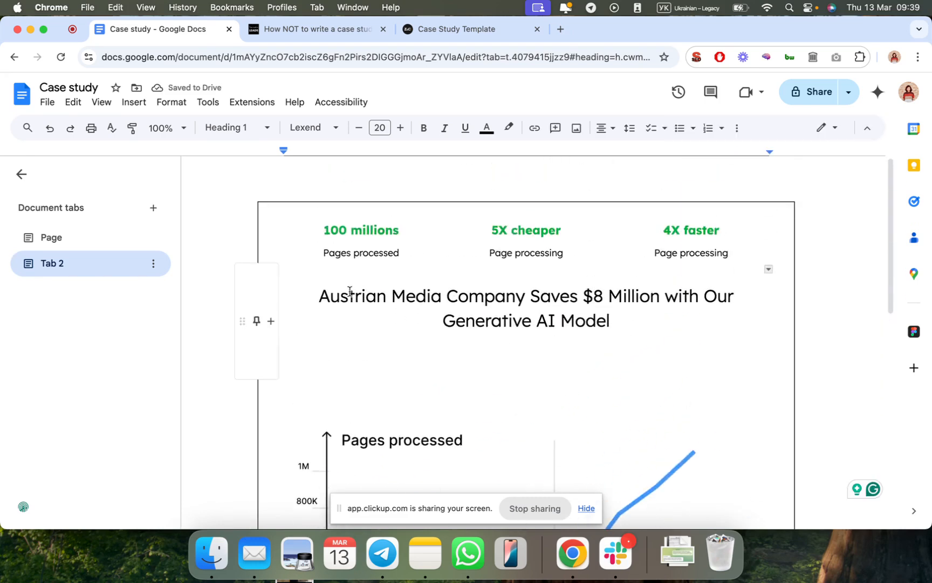
Insert a blank line above the heading in the nested table.
{"action": "left_click", "coordinate": [320, 297]}
{"action": "key", "text": "Return"}
{"action": "scroll", "coordinate": [573, 308], "scroll_direction": "down", "scroll_amount": 3}
{"action": "scroll", "coordinate": [419, 234], "scroll_direction": "up", "scroll_amount": 1}
Check the divider under the metrics row in the Page tab and give Tab 2's three metric cells a matching 0.5 pt bottom border.
{"action": "left_click", "coordinate": [51, 238]}
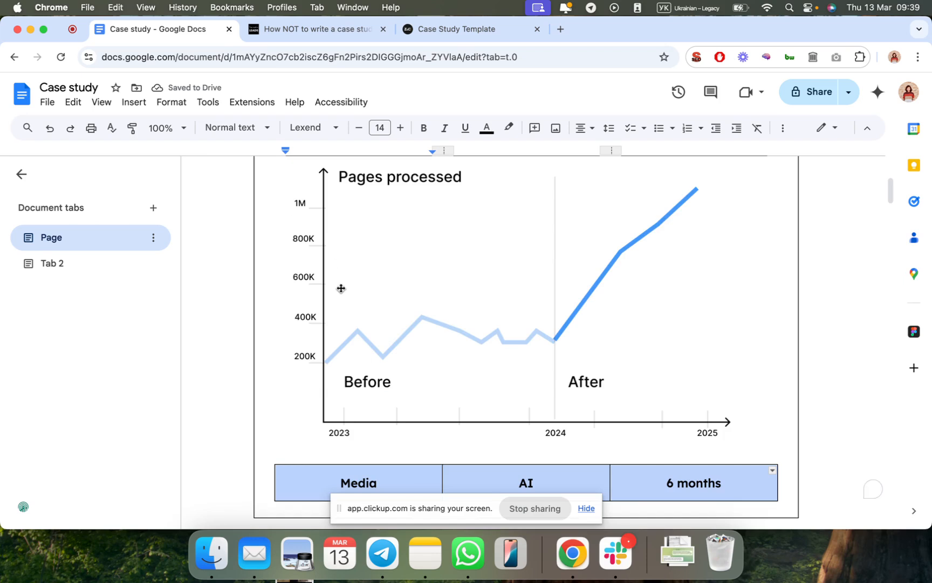
{"action": "scroll", "coordinate": [345, 281], "scroll_direction": "up", "scroll_amount": 3}
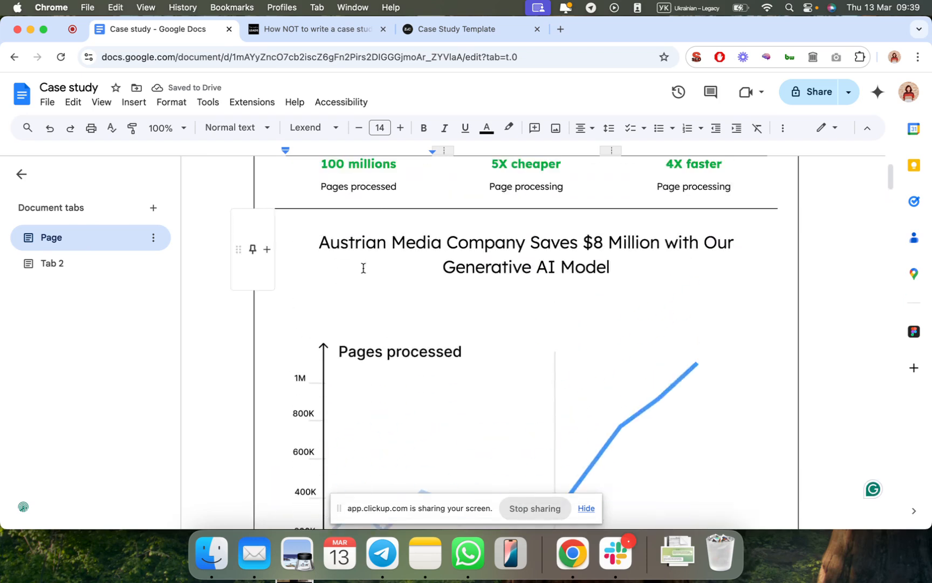
{"action": "left_click", "coordinate": [75, 264]}
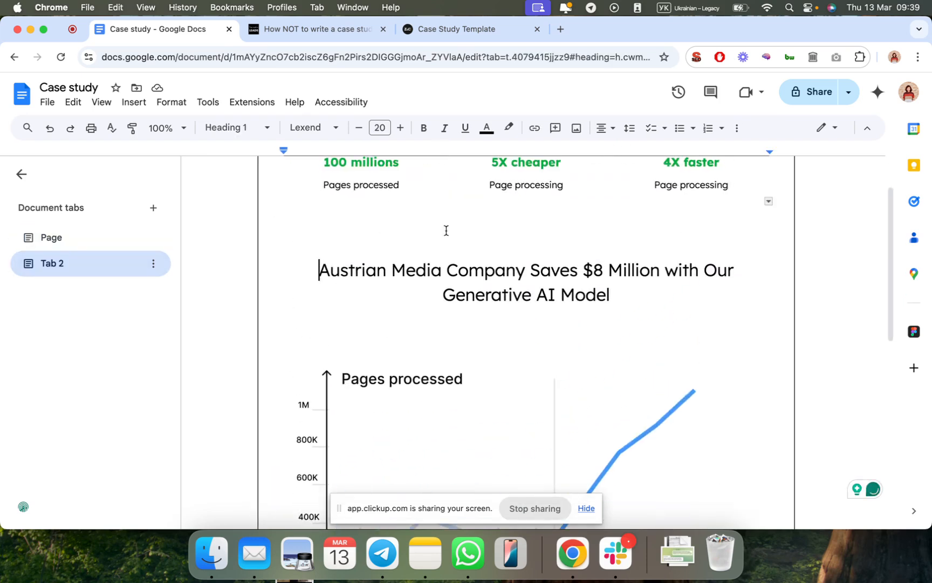
{"action": "left_click", "coordinate": [381, 194]}
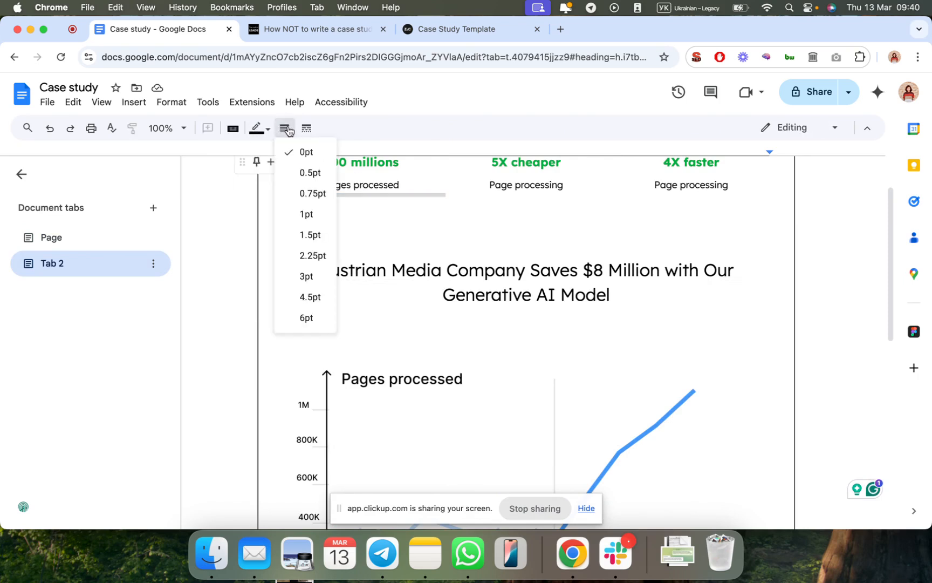
{"action": "left_click", "coordinate": [309, 173]}
{"action": "left_click", "coordinate": [548, 196]}
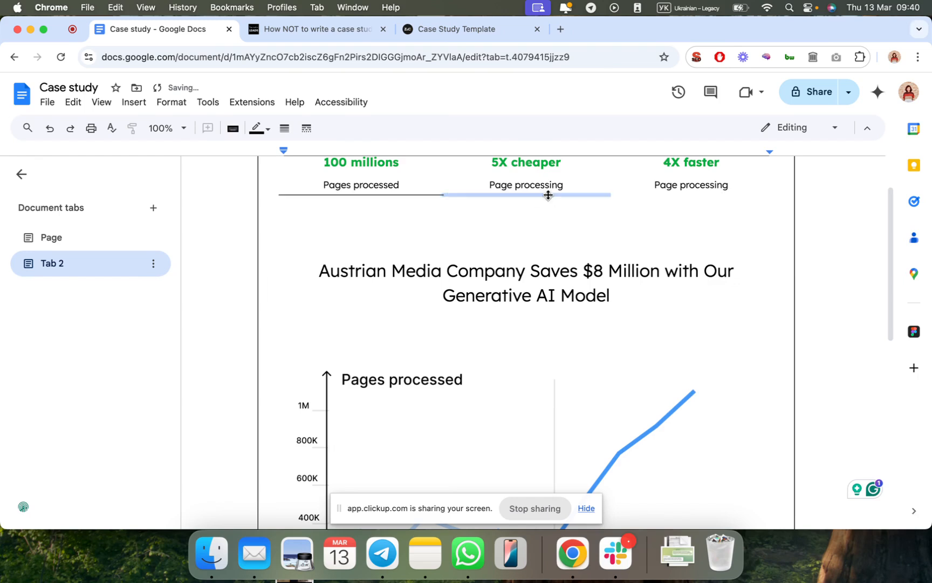
{"action": "left_click", "coordinate": [292, 134]}
{"action": "left_click", "coordinate": [304, 169]}
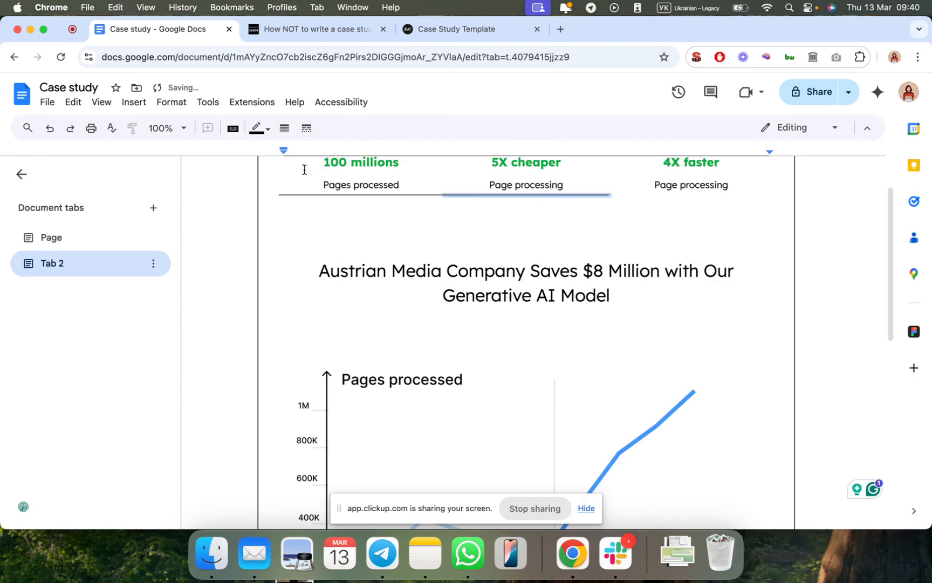
{"action": "left_click", "coordinate": [686, 195]}
{"action": "left_click", "coordinate": [289, 135]}
{"action": "left_click", "coordinate": [287, 170]}
Add a blank line below "Pages processed" in the first metric cell to space the text from the border.
{"action": "left_click", "coordinate": [414, 234]}
{"action": "left_click", "coordinate": [414, 250]}
{"action": "key", "text": "Return"}
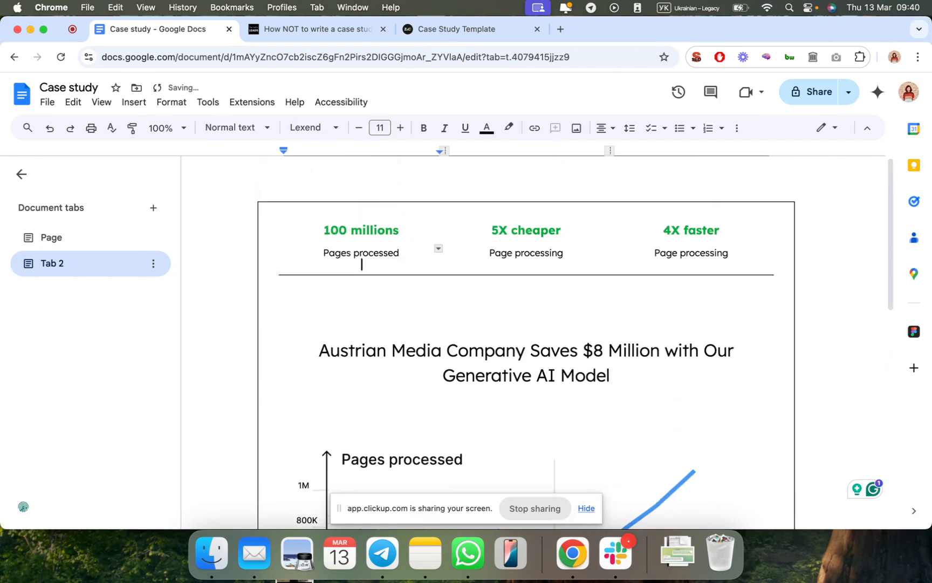
{"action": "left_click", "coordinate": [568, 300]}
{"action": "scroll", "coordinate": [557, 376], "scroll_direction": "down", "scroll_amount": 3}
{"action": "scroll", "coordinate": [557, 377], "scroll_direction": "up", "scroll_amount": 3}
Try to border the "Media", "AI" and "6 months" row by setting its table border width to 0.5 pt in the table properties.
{"action": "scroll", "coordinate": [558, 378], "scroll_direction": "down", "scroll_amount": 6}
{"action": "scroll", "coordinate": [559, 377], "scroll_direction": "down", "scroll_amount": 5}
{"action": "scroll", "coordinate": [558, 379], "scroll_direction": "up", "scroll_amount": 1}
{"action": "scroll", "coordinate": [486, 335], "scroll_direction": "down", "scroll_amount": 1}
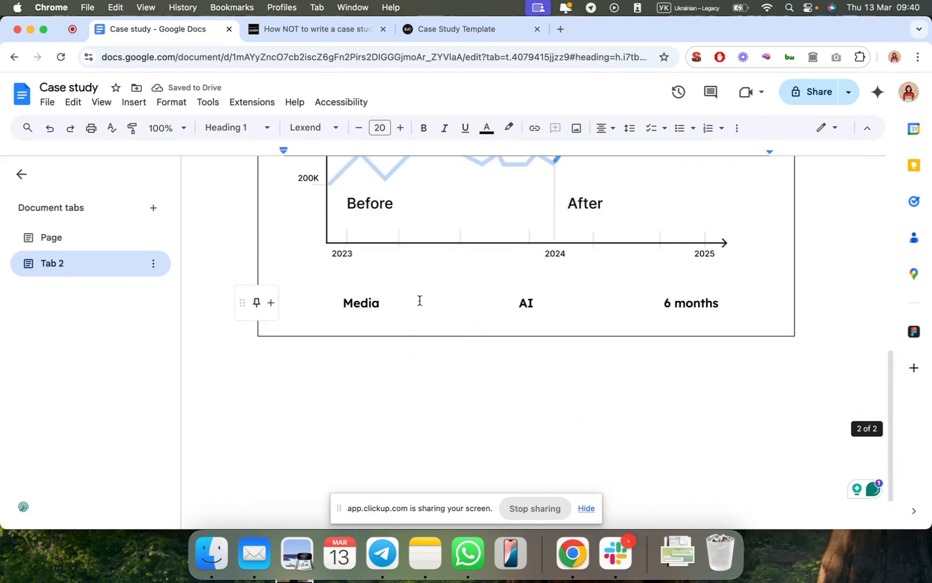
{"action": "left_click", "coordinate": [419, 300]}
{"action": "left_click_drag", "start_coordinate": [420, 301], "coordinate": [627, 302]}
{"action": "right_click", "coordinate": [626, 302]}
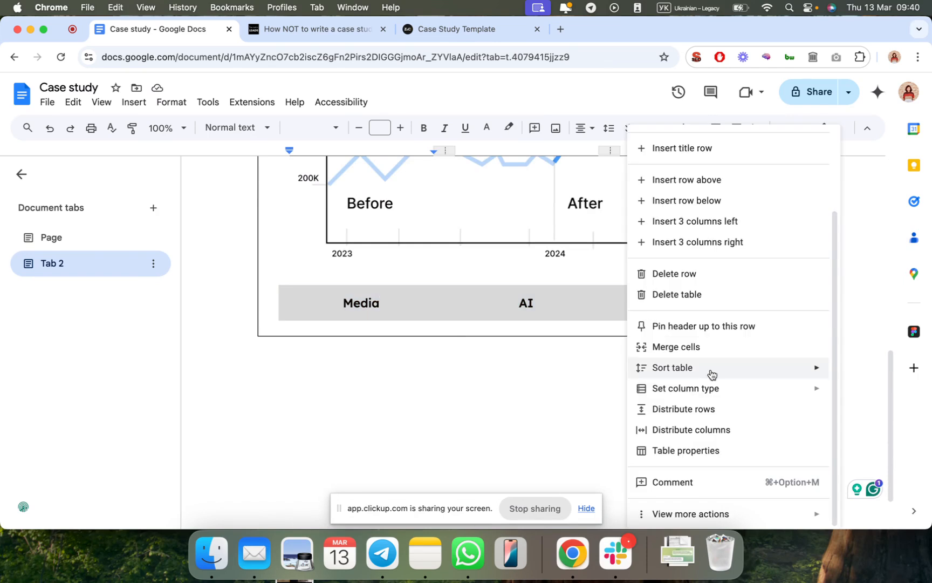
{"action": "left_click", "coordinate": [694, 451]}
{"action": "left_click", "coordinate": [754, 390]}
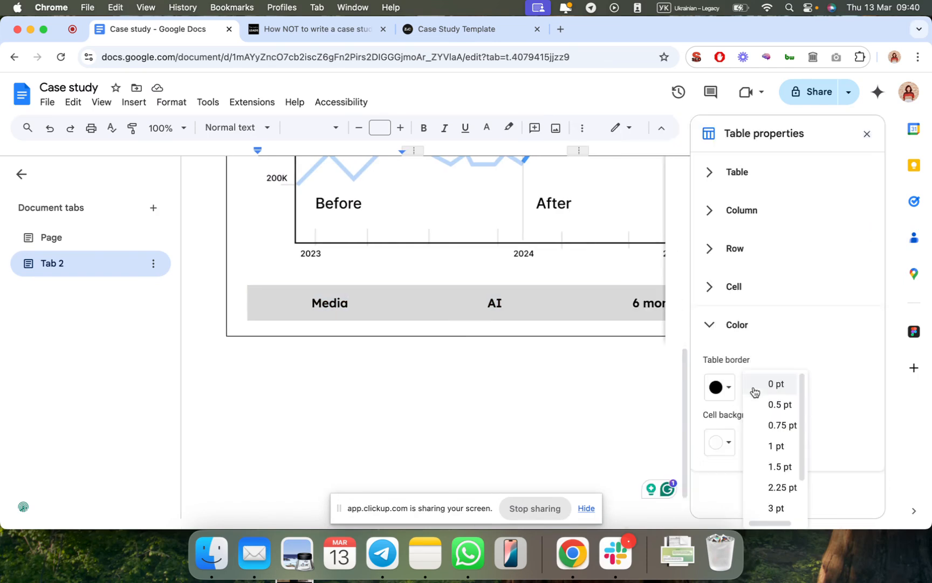
{"action": "left_click", "coordinate": [778, 402]}
{"action": "left_click", "coordinate": [564, 395]}
{"action": "scroll", "coordinate": [594, 394], "scroll_direction": "up", "scroll_amount": 5}
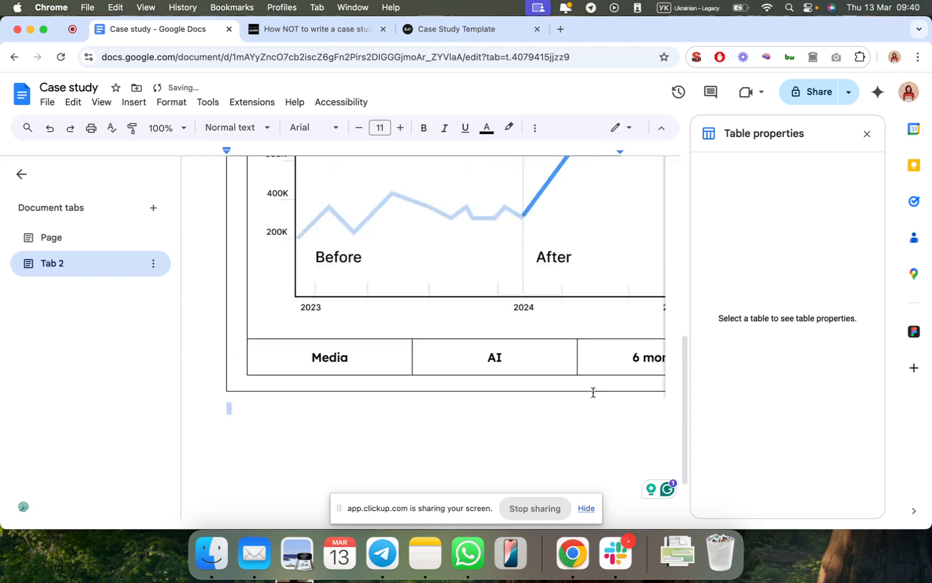
{"action": "scroll", "coordinate": [419, 325], "scroll_direction": "up", "scroll_amount": 3}
{"action": "scroll", "coordinate": [418, 325], "scroll_direction": "down", "scroll_amount": 6}
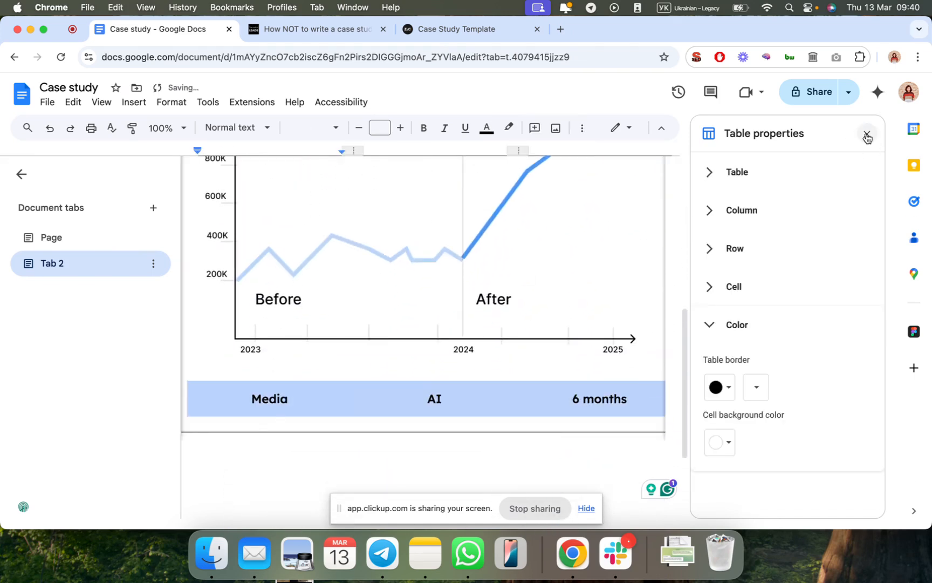
{"action": "left_click", "coordinate": [867, 135]}
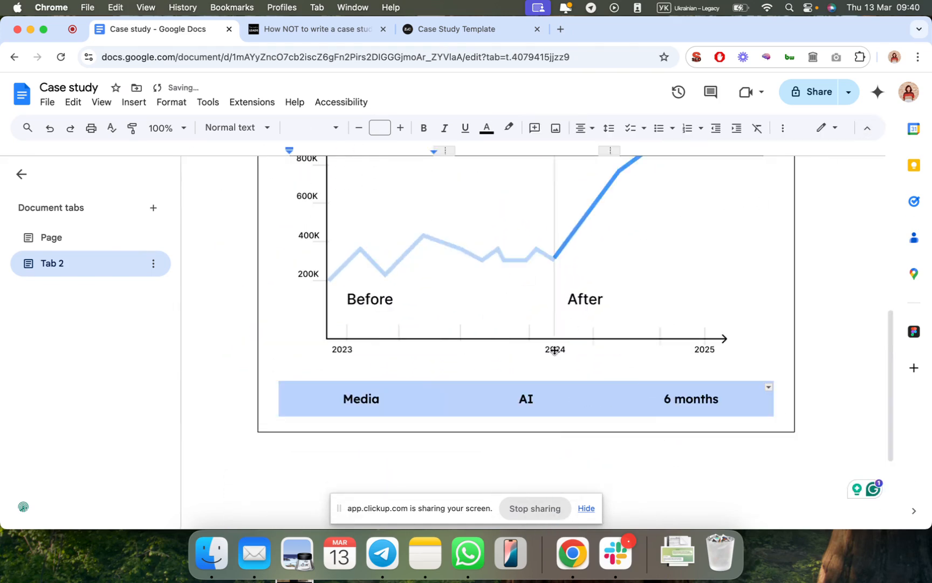
Set the bottom and top borders of the "AI" cell to 0.5 pt.
{"action": "left_click", "coordinate": [474, 415]}
{"action": "left_click", "coordinate": [285, 130]}
{"action": "left_click", "coordinate": [286, 171]}
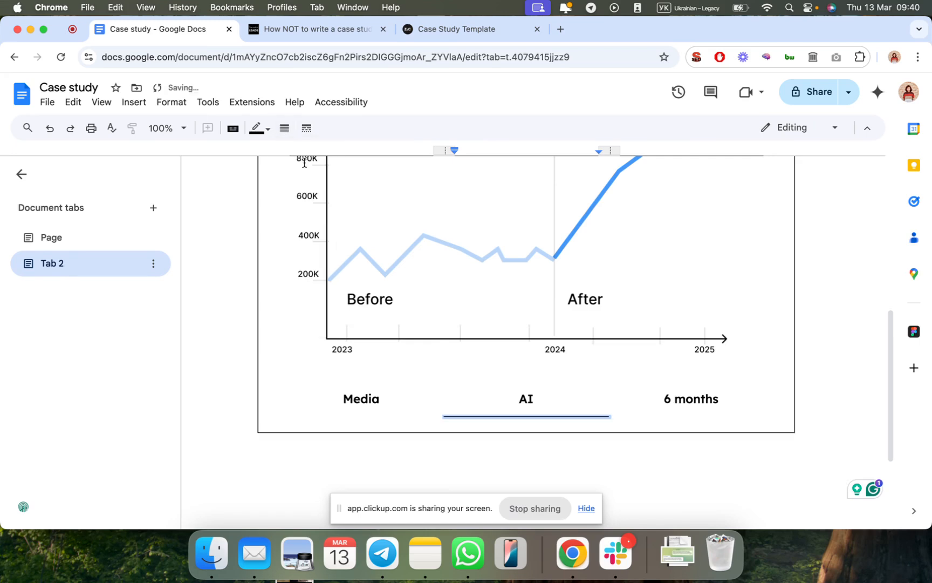
{"action": "left_click", "coordinate": [512, 382]}
{"action": "left_click", "coordinate": [286, 130]}
{"action": "left_click", "coordinate": [295, 173]}
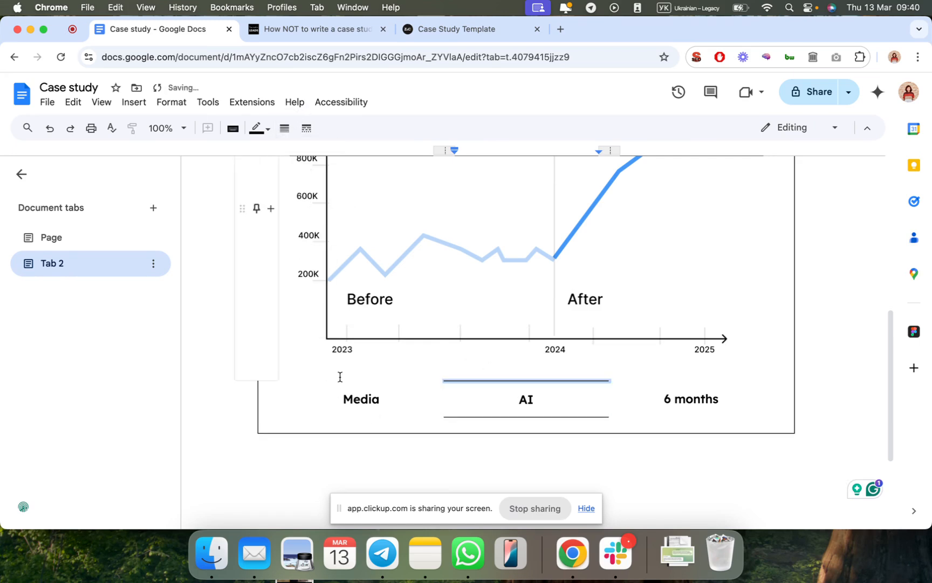
Set the top and bottom borders of the "Media" cell to 0.5 pt.
{"action": "left_click", "coordinate": [343, 380]}
{"action": "left_click", "coordinate": [280, 134]}
{"action": "left_click", "coordinate": [300, 175]}
{"action": "left_click", "coordinate": [380, 417]}
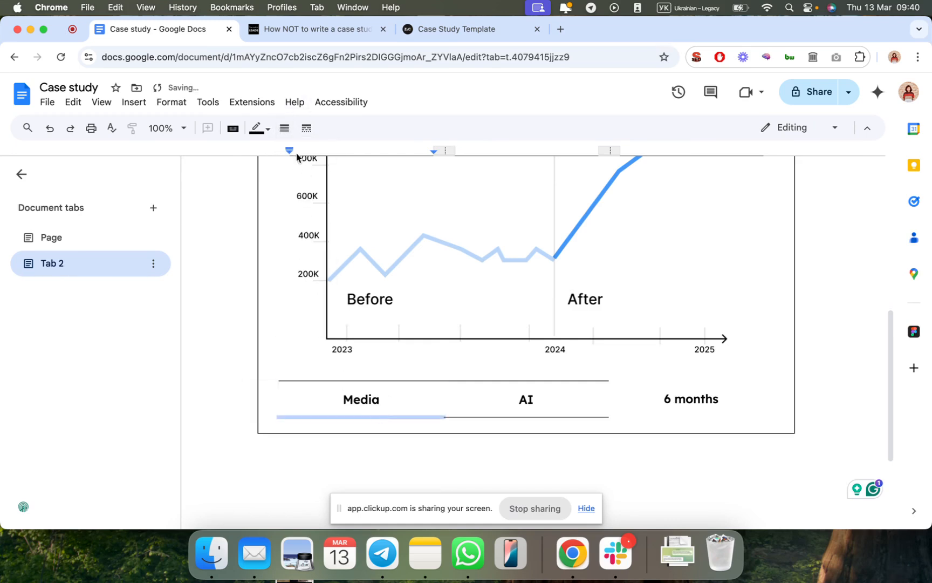
{"action": "left_click", "coordinate": [284, 128]}
{"action": "left_click", "coordinate": [285, 170]}
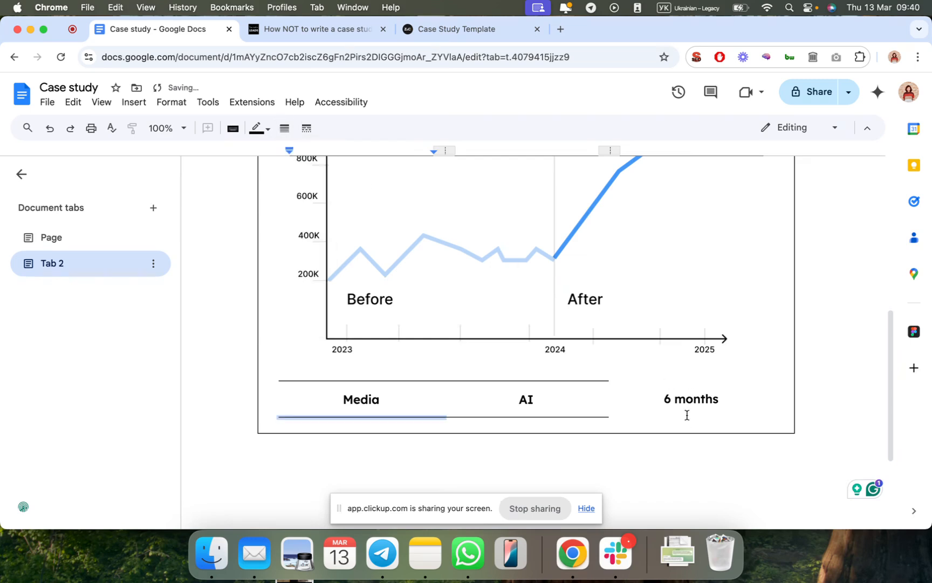
Set the bottom and top borders of the "6 months" cell to 0.5 pt.
{"action": "left_click", "coordinate": [688, 416]}
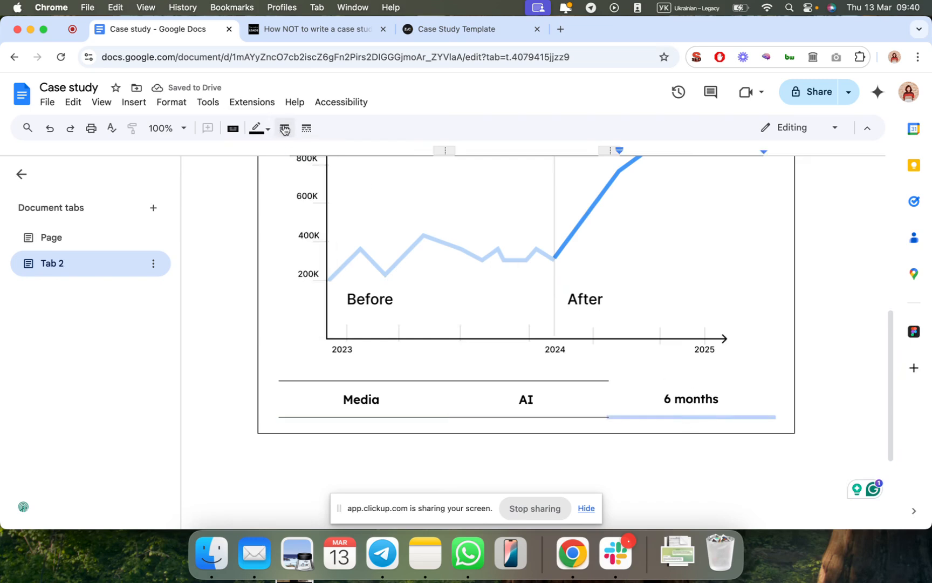
{"action": "left_click", "coordinate": [284, 128]}
{"action": "left_click", "coordinate": [313, 172]}
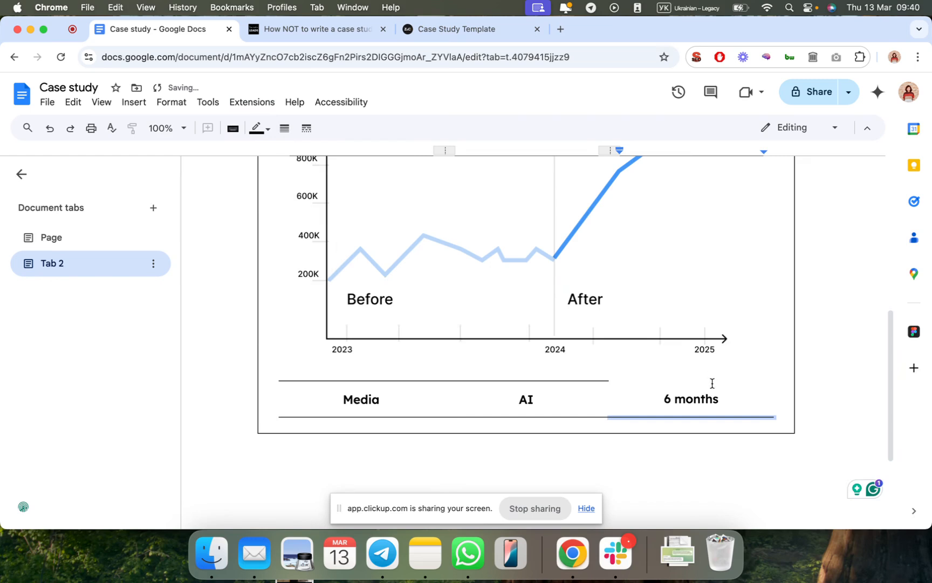
{"action": "left_click", "coordinate": [711, 380]}
{"action": "left_click", "coordinate": [280, 132]}
{"action": "left_click", "coordinate": [303, 174]}
Set the "Media" cell's outer left border and its divider with the "AI" cell to 0.5 pt.
{"action": "left_click", "coordinate": [279, 392]}
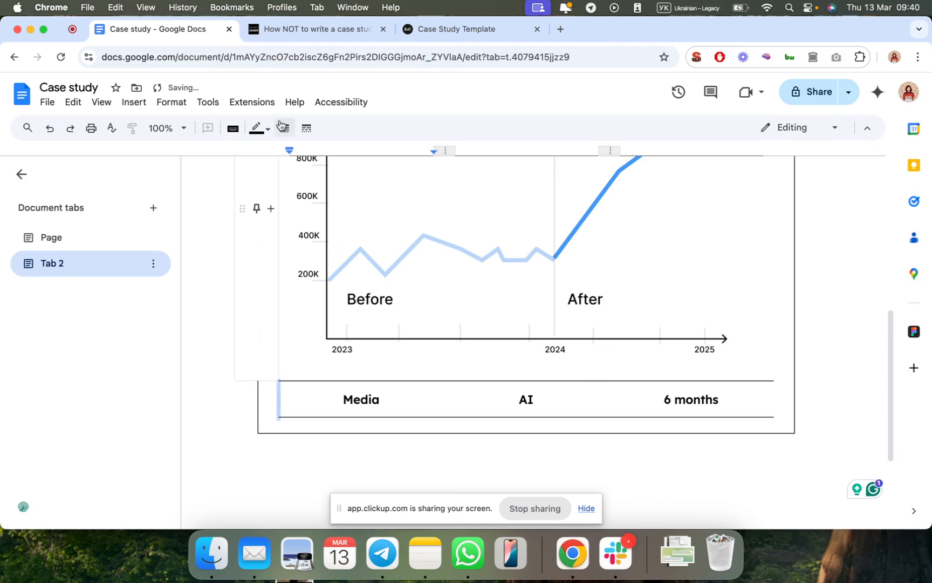
{"action": "left_click", "coordinate": [280, 129]}
{"action": "left_click", "coordinate": [303, 171]}
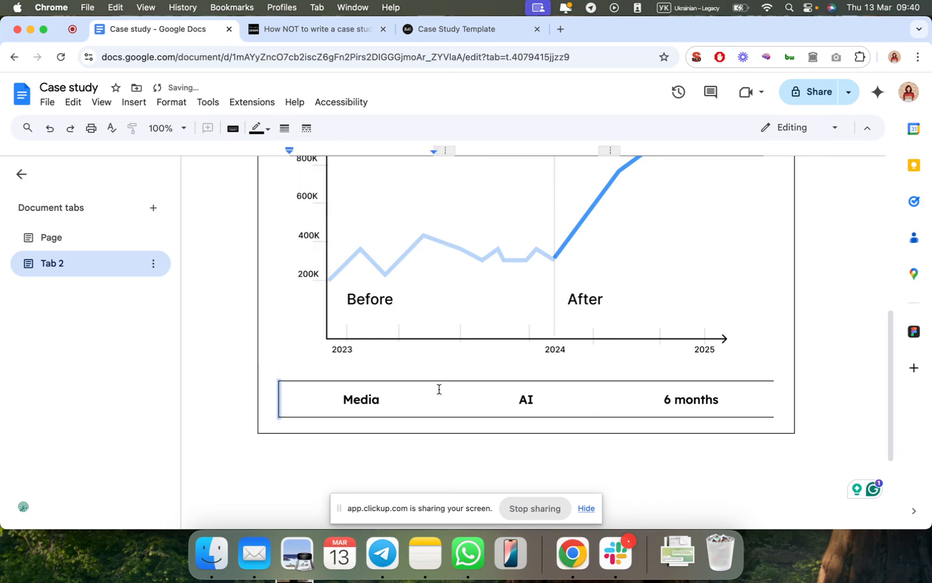
{"action": "left_click", "coordinate": [441, 391]}
{"action": "left_click", "coordinate": [445, 398]}
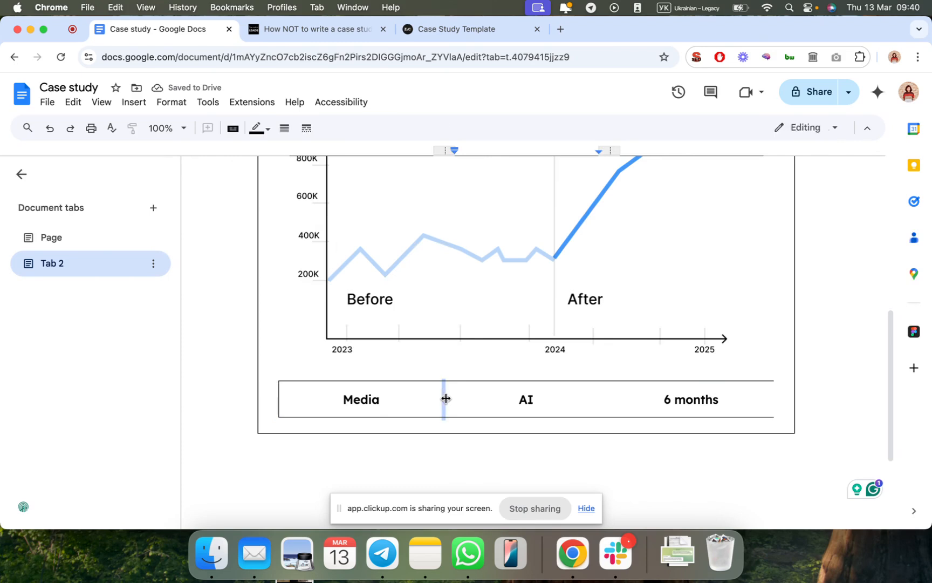
{"action": "left_click", "coordinate": [288, 127]}
{"action": "left_click", "coordinate": [312, 172]}
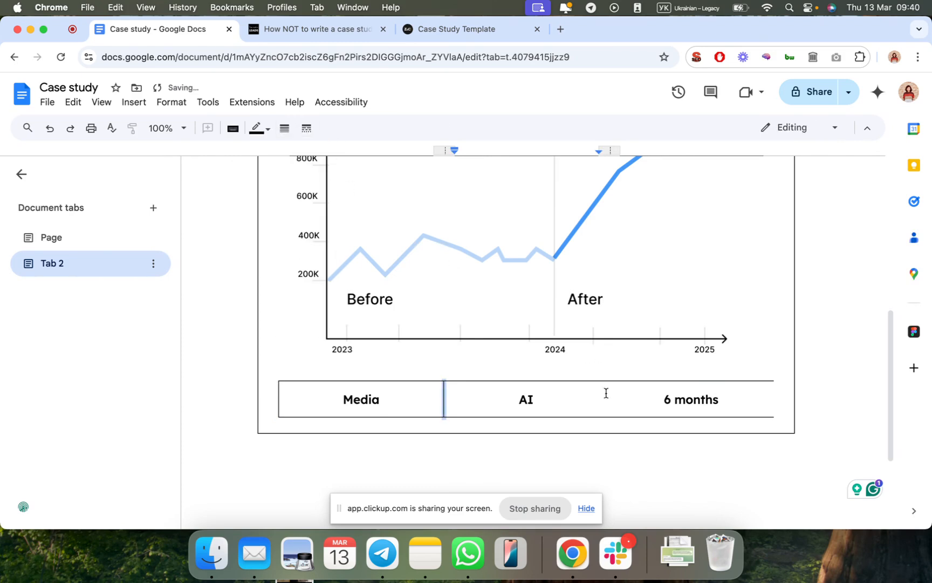
Set the outer right border of the "6 months" cell to 0.5 pt.
{"action": "left_click", "coordinate": [288, 135]}
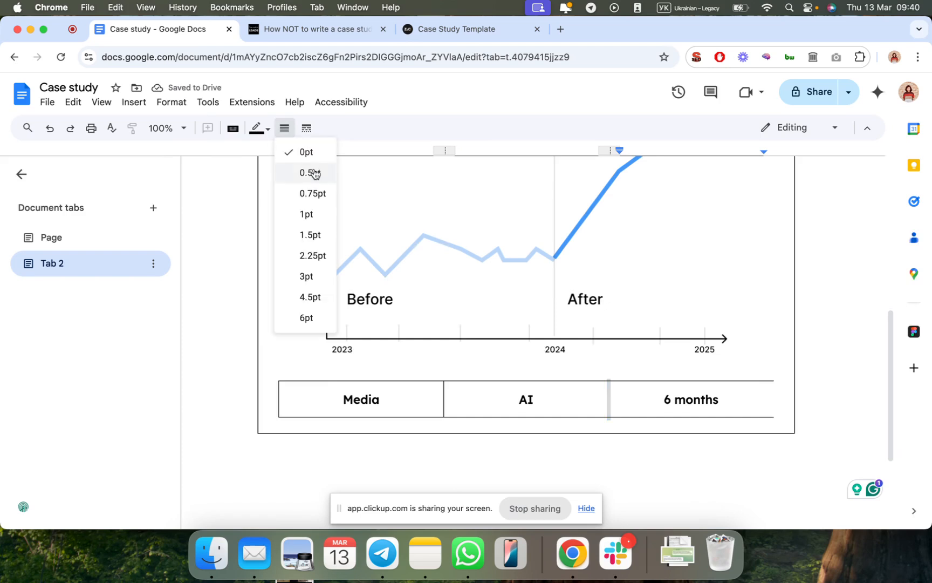
{"action": "left_click", "coordinate": [775, 392]}
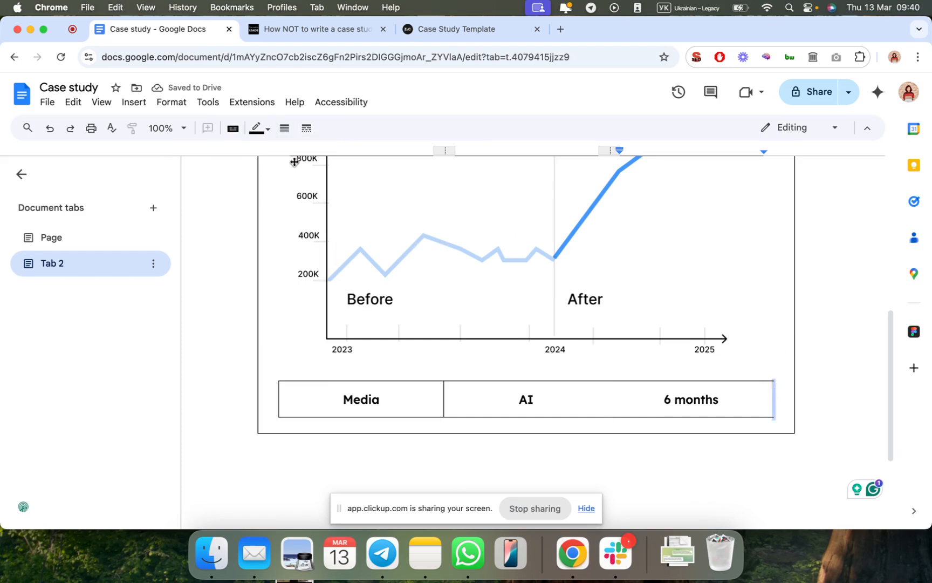
{"action": "left_click", "coordinate": [285, 128]}
{"action": "left_click", "coordinate": [307, 173]}
Check the nested table's borders and set the divider between the "AI" and "6 months" cells to 0.5 pt.
{"action": "left_click", "coordinate": [265, 313]}
{"action": "scroll", "coordinate": [265, 313], "scroll_direction": "up", "scroll_amount": 8}
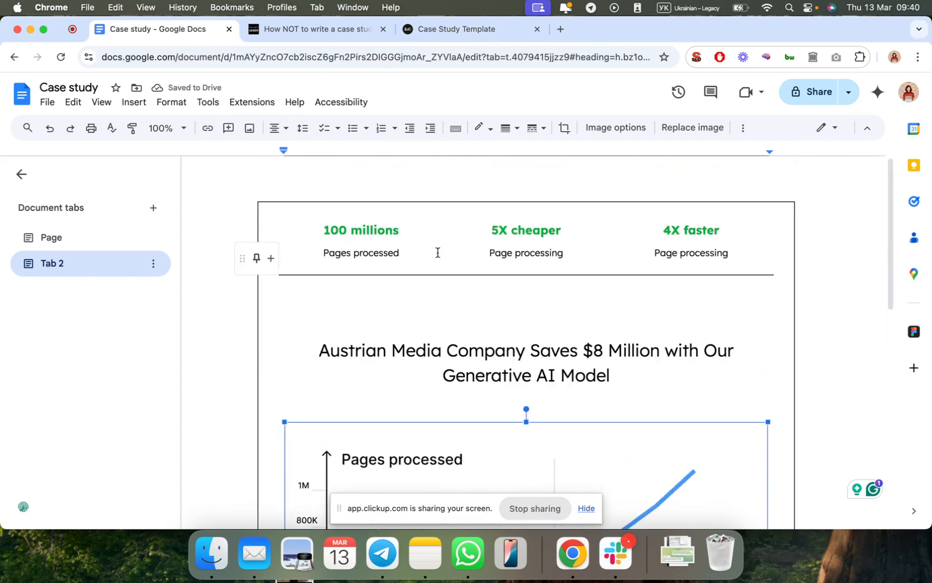
{"action": "scroll", "coordinate": [601, 253], "scroll_direction": "down", "scroll_amount": 3}
{"action": "scroll", "coordinate": [395, 207], "scroll_direction": "up", "scroll_amount": 3}
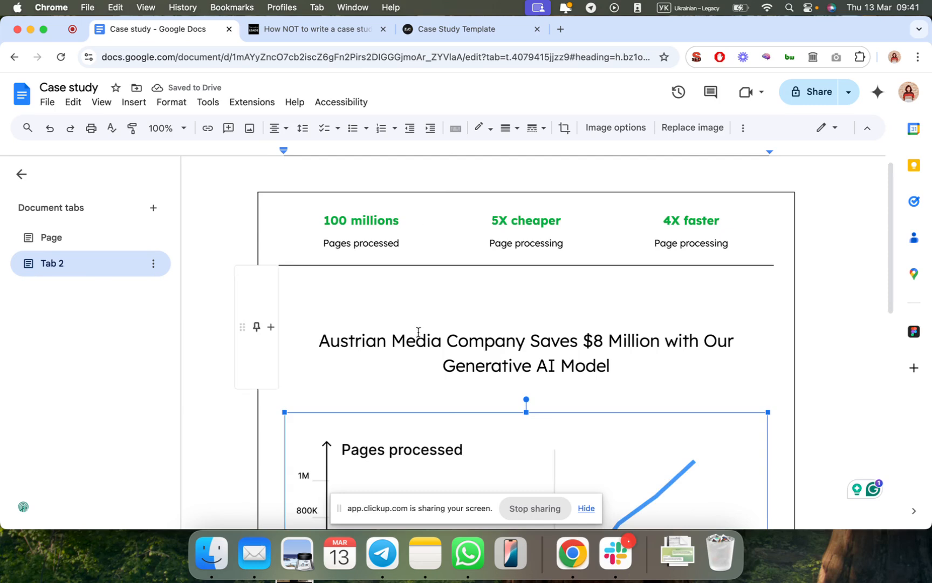
{"action": "scroll", "coordinate": [418, 332], "scroll_direction": "down", "scroll_amount": 6}
{"action": "scroll", "coordinate": [433, 423], "scroll_direction": "down", "scroll_amount": 3}
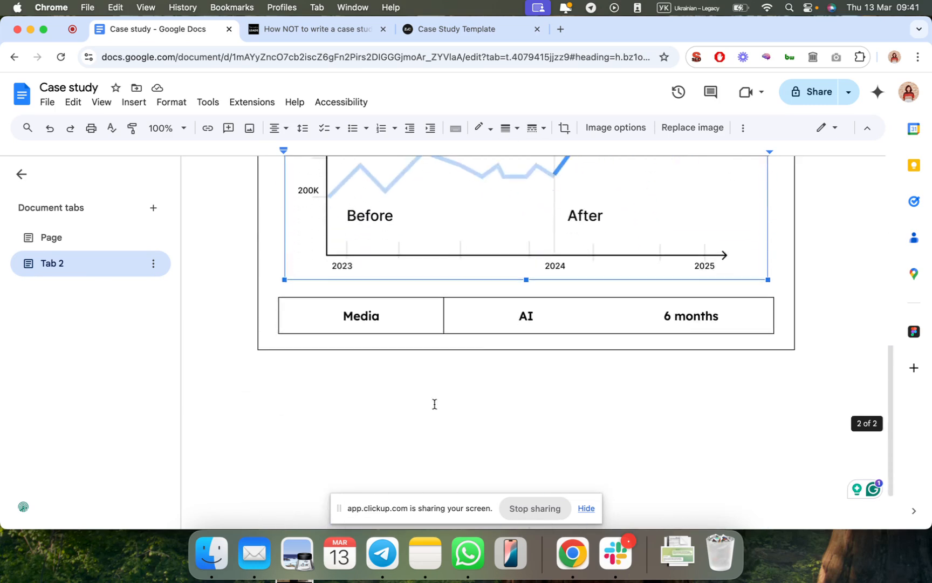
{"action": "left_click", "coordinate": [606, 308]}
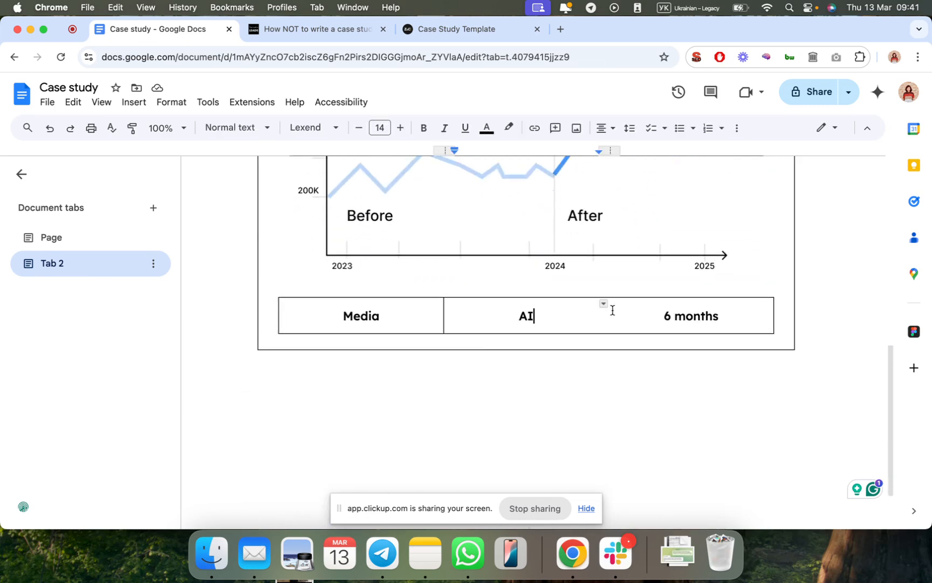
{"action": "left_click", "coordinate": [611, 310]}
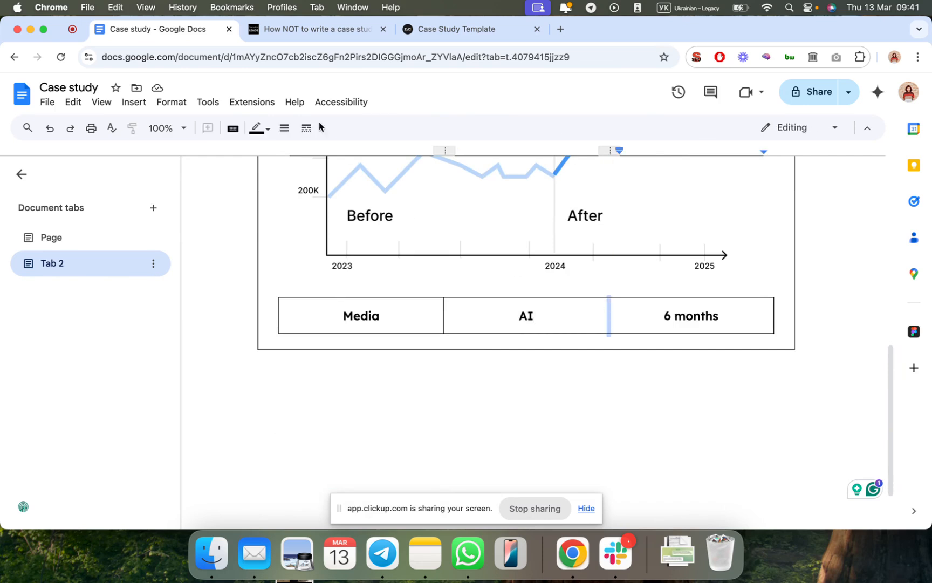
{"action": "left_click", "coordinate": [283, 130]}
{"action": "left_click", "coordinate": [305, 173]}
{"action": "scroll", "coordinate": [595, 179], "scroll_direction": "up", "scroll_amount": 4}
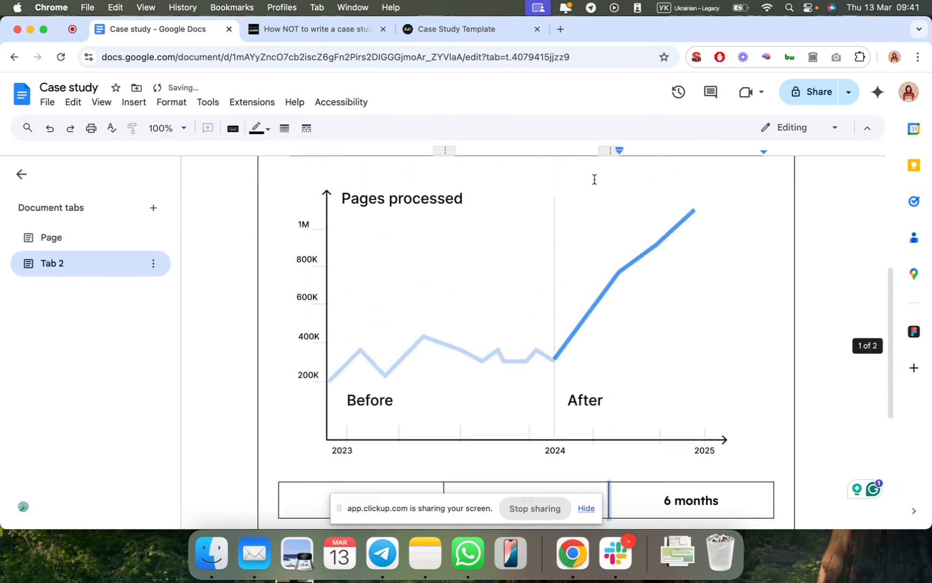
{"action": "scroll", "coordinate": [442, 354], "scroll_direction": "down", "scroll_amount": 3}
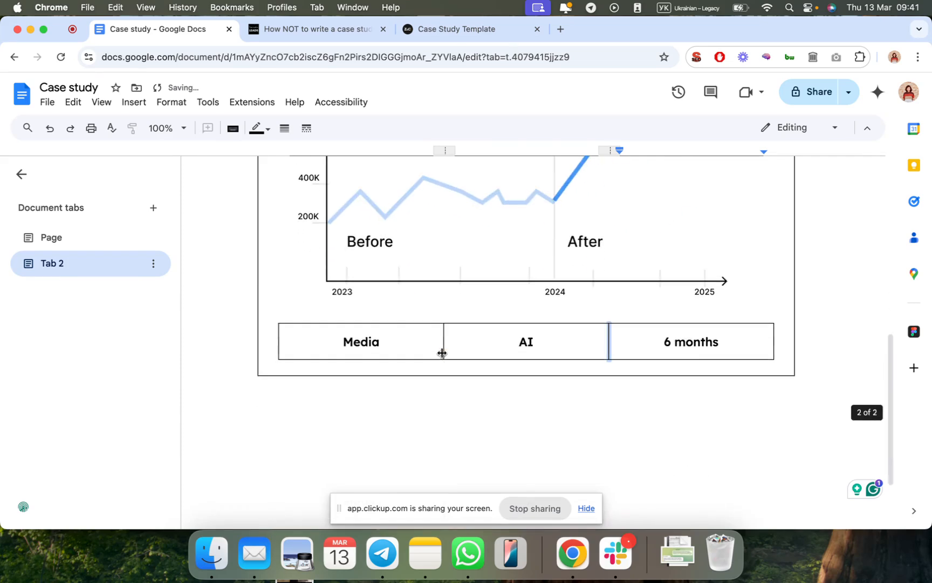
Examine the framed challenge and obstacles sections in the Page tab, select the content to show its extent, and return to Tab 2.
{"action": "left_click", "coordinate": [95, 242]}
{"action": "scroll", "coordinate": [357, 329], "scroll_direction": "down", "scroll_amount": 10}
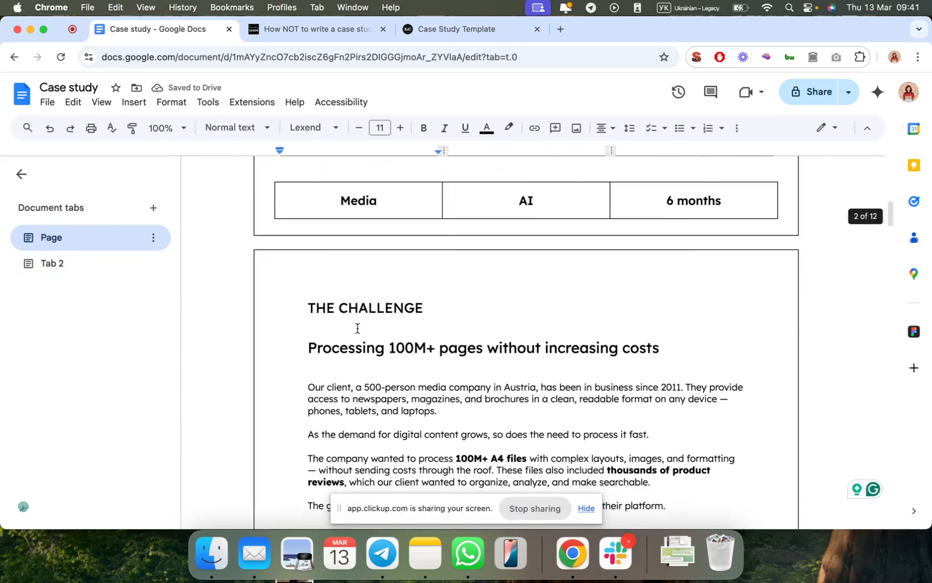
{"action": "scroll", "coordinate": [358, 327], "scroll_direction": "down", "scroll_amount": 6}
{"action": "scroll", "coordinate": [378, 270], "scroll_direction": "up", "scroll_amount": 5}
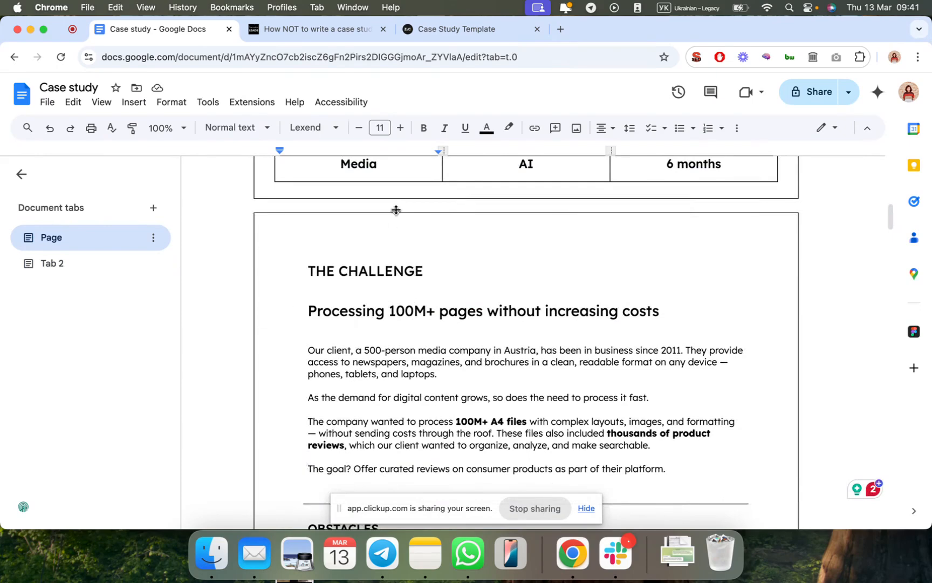
{"action": "key", "text": "super+a"}
{"action": "scroll", "coordinate": [404, 220], "scroll_direction": "down", "scroll_amount": 5}
{"action": "left_click", "coordinate": [85, 266]}
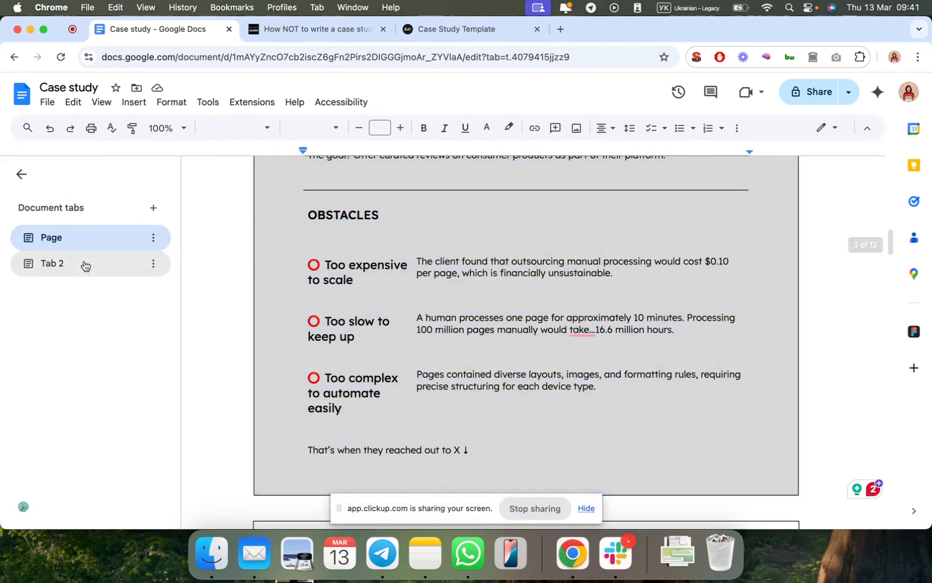
Place a copy of the framed case study section below the first frame in Tab 2.
{"action": "scroll", "coordinate": [298, 271], "scroll_direction": "up", "scroll_amount": 5}
{"action": "scroll", "coordinate": [298, 270], "scroll_direction": "up", "scroll_amount": 6}
{"action": "scroll", "coordinate": [405, 188], "scroll_direction": "down", "scroll_amount": 9}
{"action": "left_click", "coordinate": [412, 319]}
{"action": "scroll", "coordinate": [404, 362], "scroll_direction": "up", "scroll_amount": 3}
{"action": "scroll", "coordinate": [405, 365], "scroll_direction": "down", "scroll_amount": 9}
{"action": "scroll", "coordinate": [402, 356], "scroll_direction": "up", "scroll_amount": 5}
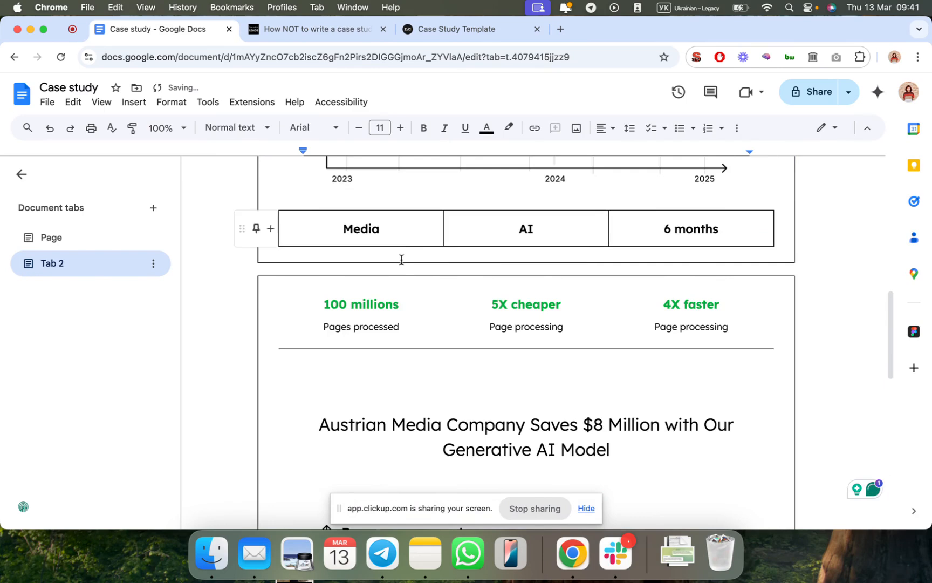
Compare the challenge and obstacles sections in the Page tab with the copied frame in Tab 2.
{"action": "left_click", "coordinate": [59, 238]}
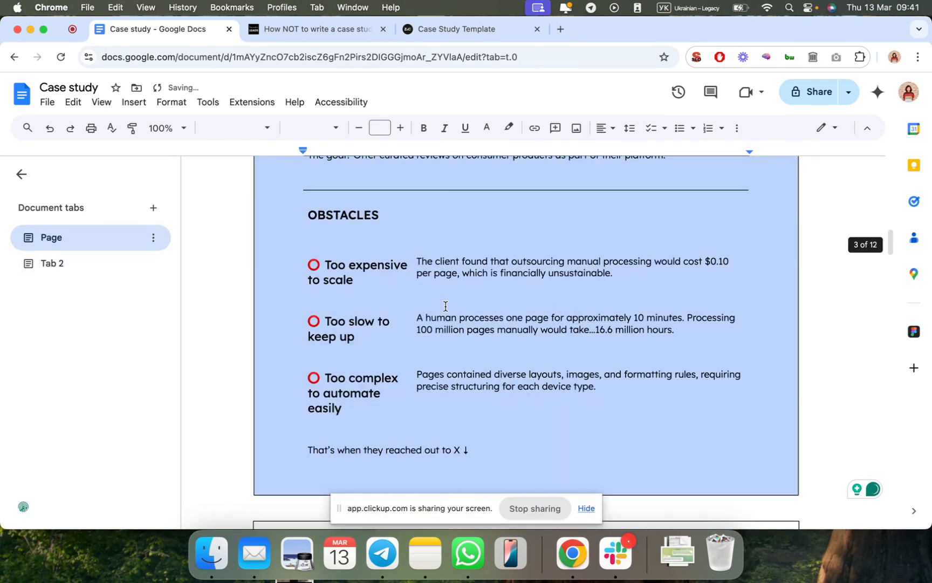
{"action": "scroll", "coordinate": [445, 306], "scroll_direction": "up", "scroll_amount": 3}
{"action": "left_click", "coordinate": [412, 366]}
{"action": "scroll", "coordinate": [412, 366], "scroll_direction": "down", "scroll_amount": 2}
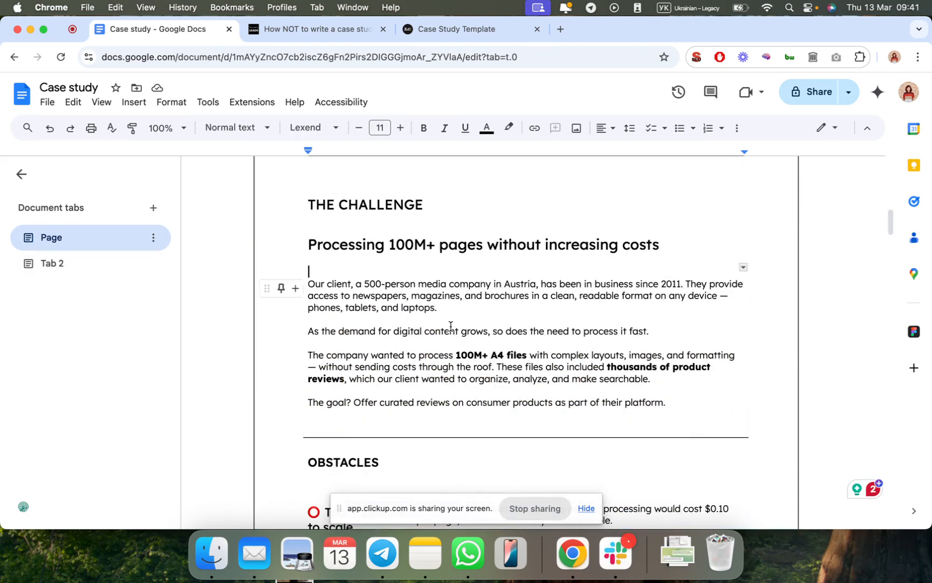
{"action": "scroll", "coordinate": [451, 327], "scroll_direction": "down", "scroll_amount": 3}
{"action": "left_click", "coordinate": [75, 263]}
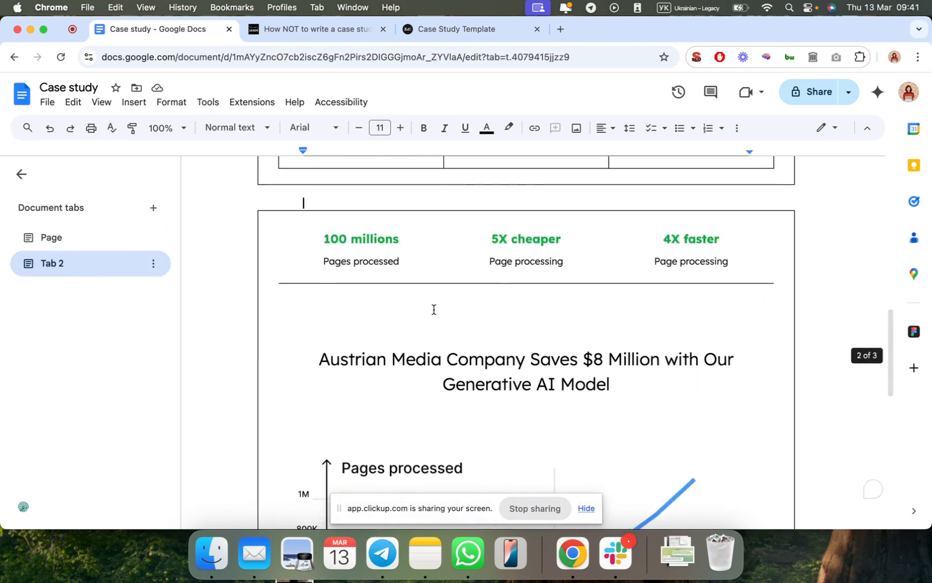
{"action": "left_click", "coordinate": [88, 231]}
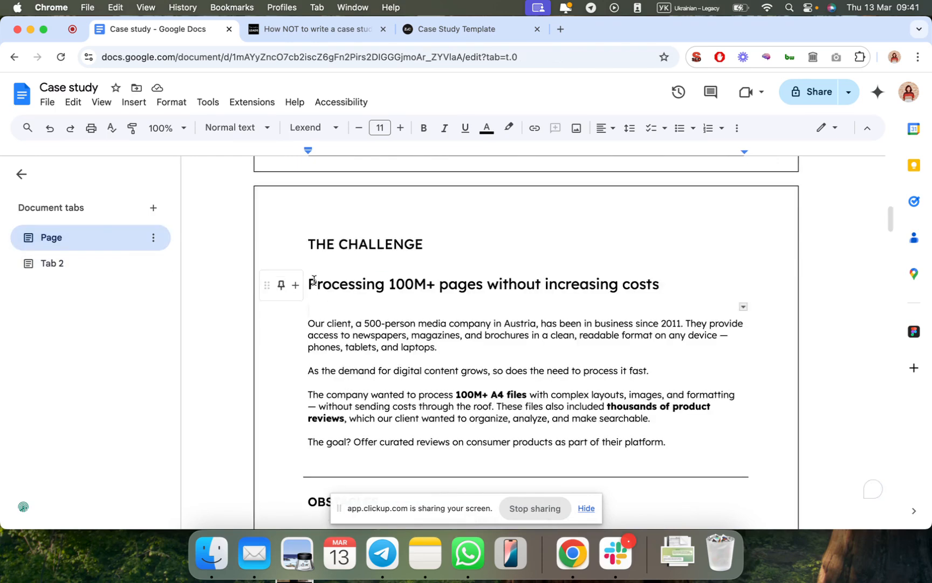
{"action": "scroll", "coordinate": [522, 380], "scroll_direction": "down", "scroll_amount": 4}
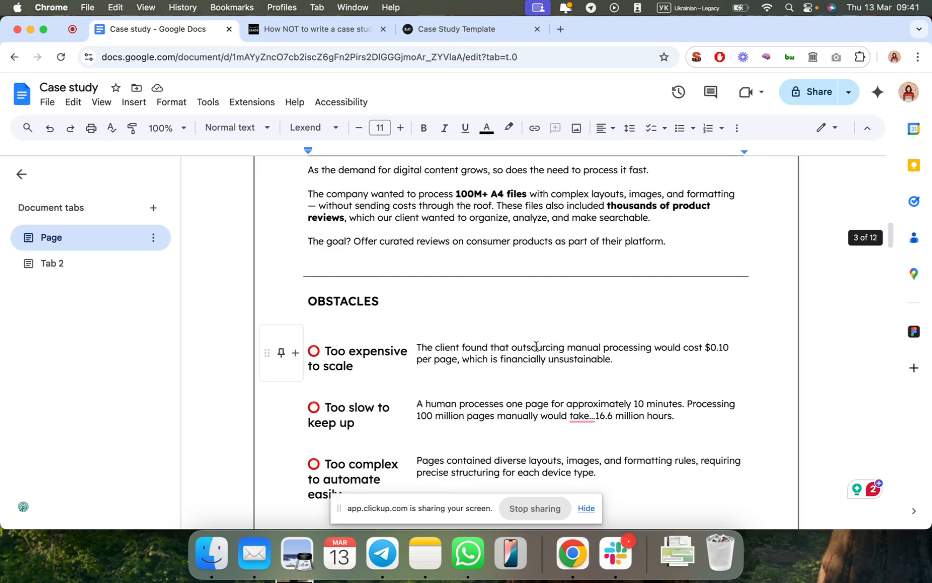
Set the borders of the nested table inside Tab 2's copied frame to 0.5 pt.
{"action": "left_click", "coordinate": [78, 267]}
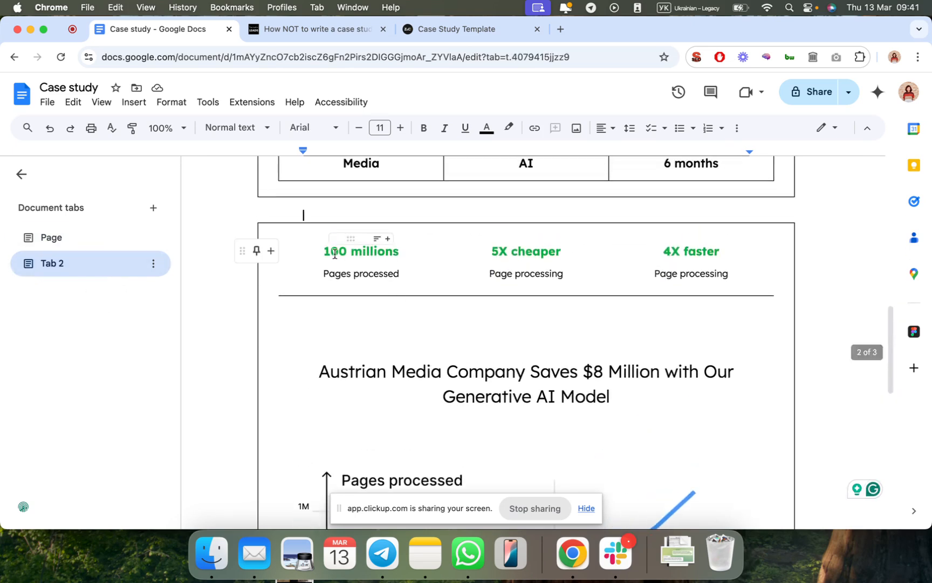
{"action": "left_click_drag", "start_coordinate": [322, 252], "coordinate": [633, 278]}
{"action": "right_click", "coordinate": [635, 277]}
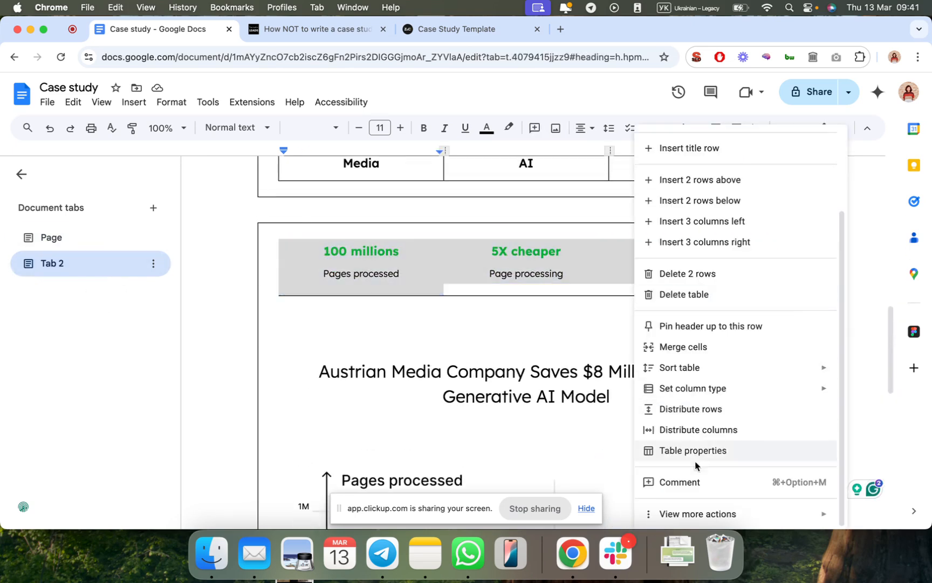
{"action": "left_click", "coordinate": [694, 451]}
{"action": "left_click", "coordinate": [756, 393]}
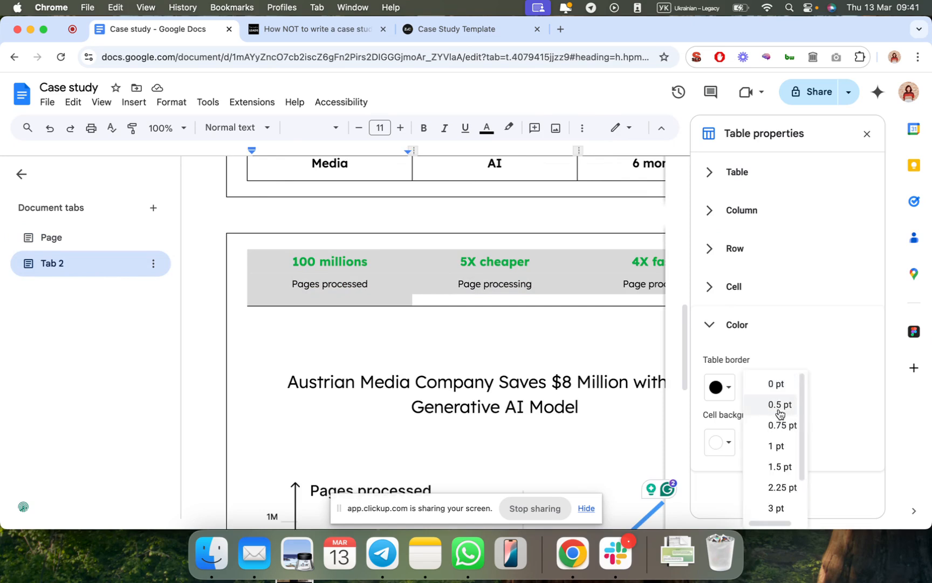
{"action": "left_click", "coordinate": [778, 405]}
{"action": "left_click", "coordinate": [867, 134]}
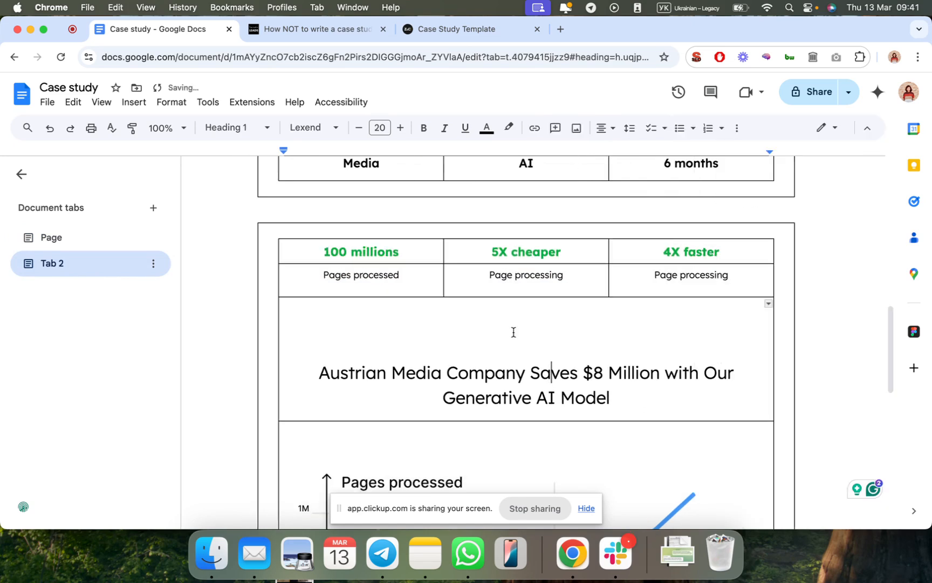
Clear the "100 millions", "5X cheaper" and "4X faster" texts from the copied table's first row.
{"action": "left_click", "coordinate": [137, 245]}
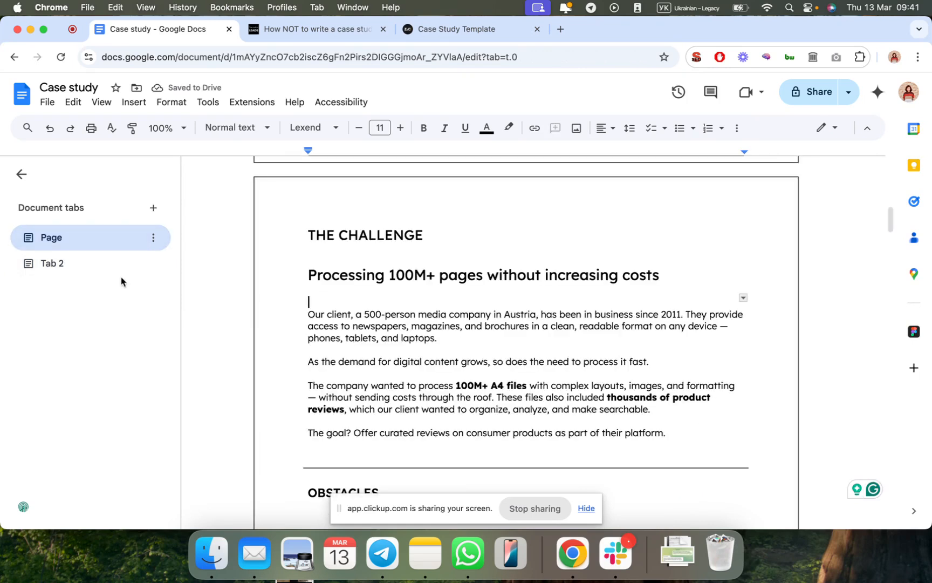
{"action": "left_click", "coordinate": [138, 268]}
{"action": "left_click_drag", "start_coordinate": [438, 250], "coordinate": [620, 252]}
{"action": "key", "text": "Delete"}
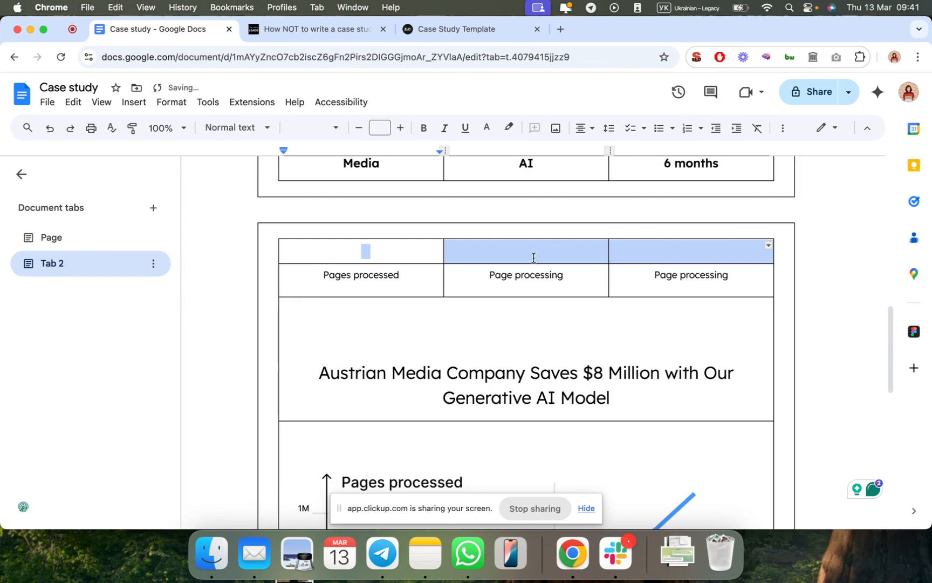
Merge the three empty cells of the copied table's first row into one cell.
{"action": "left_click_drag", "start_coordinate": [436, 248], "coordinate": [535, 258]}
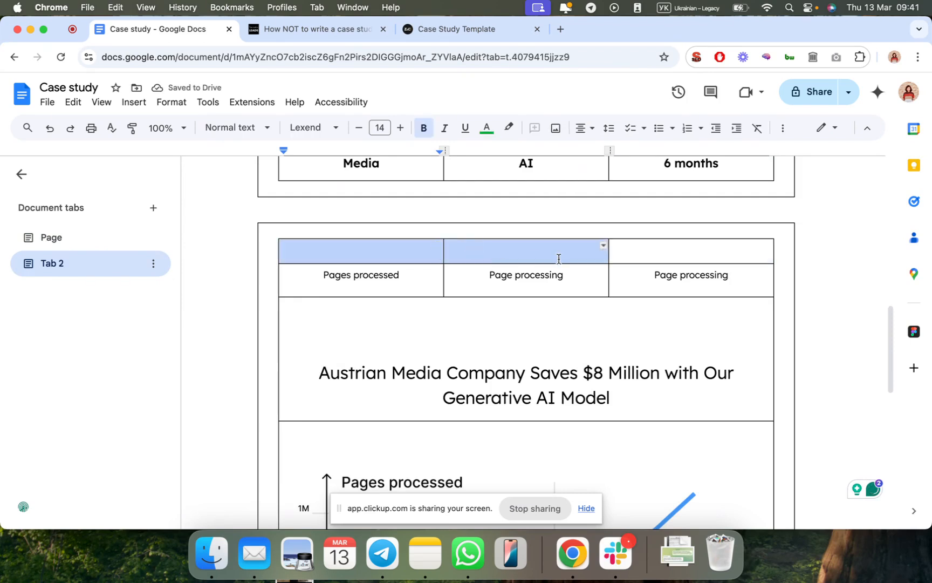
{"action": "right_click", "coordinate": [597, 258]}
{"action": "left_click", "coordinate": [645, 391]}
{"action": "left_click_drag", "start_coordinate": [508, 251], "coordinate": [624, 249]}
{"action": "right_click", "coordinate": [631, 251]}
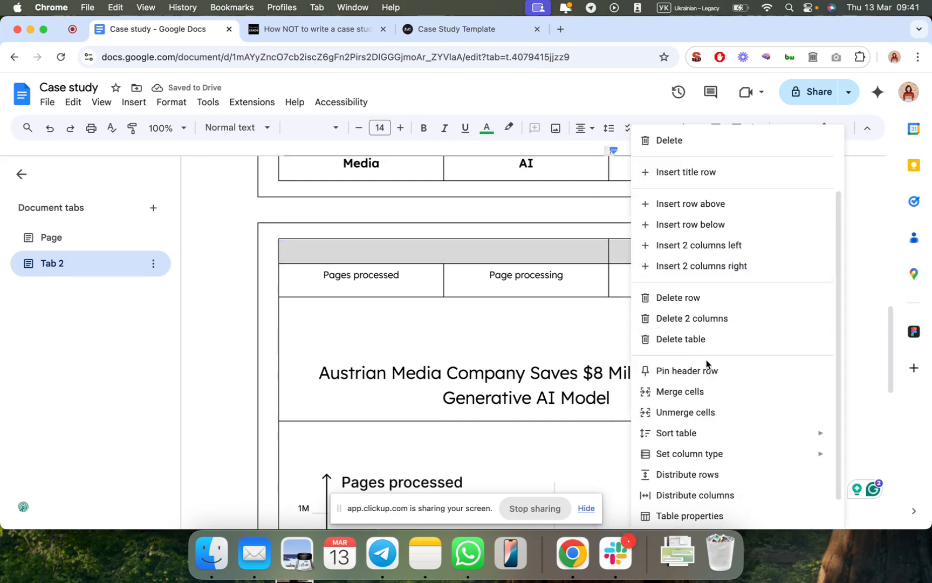
{"action": "left_click", "coordinate": [688, 391]}
Copy the "THE CHALLENGE" heading from the Page tab into the merged first row in Tab 2.
{"action": "left_click", "coordinate": [63, 240]}
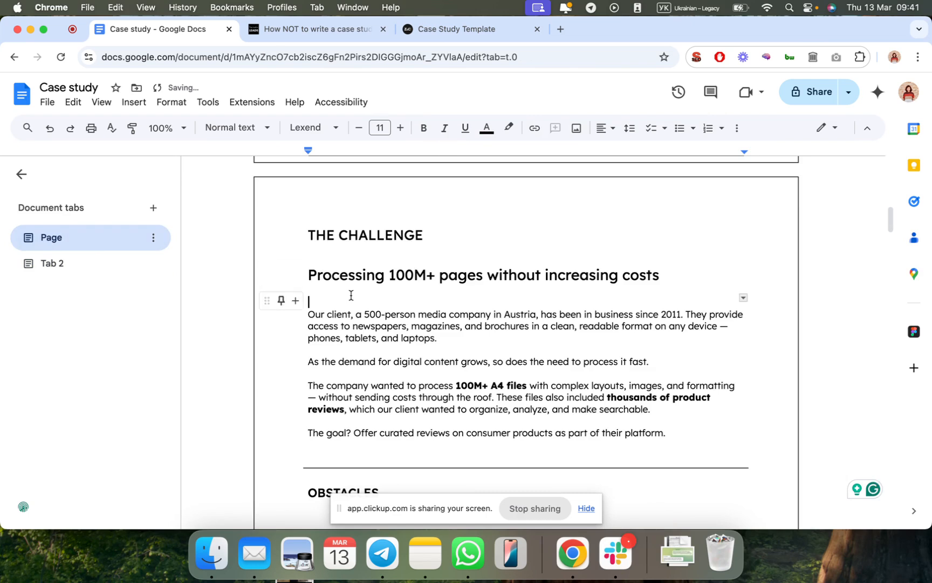
{"action": "left_click_drag", "start_coordinate": [308, 235], "coordinate": [426, 237]}
{"action": "key", "text": "super+c"}
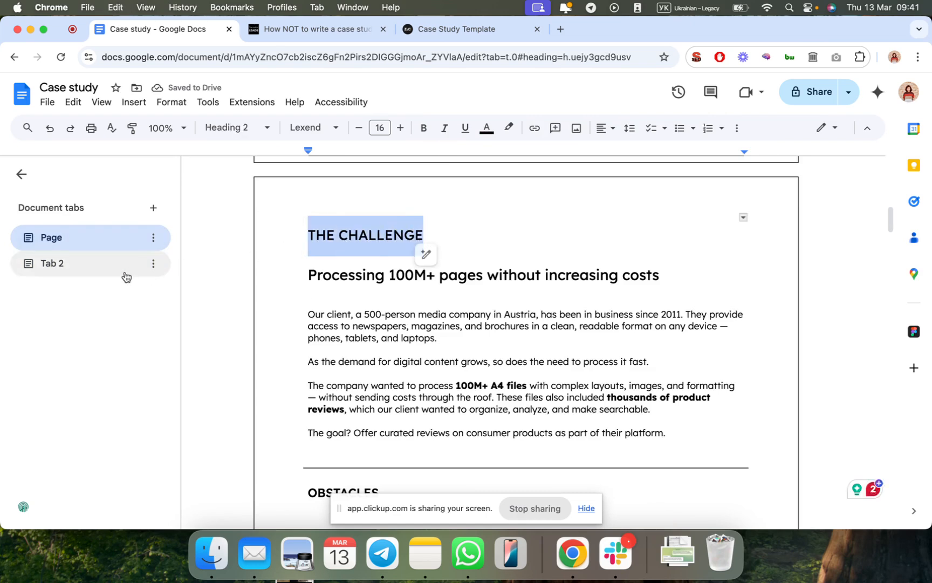
{"action": "left_click", "coordinate": [122, 270]}
{"action": "key", "text": "super+v"}
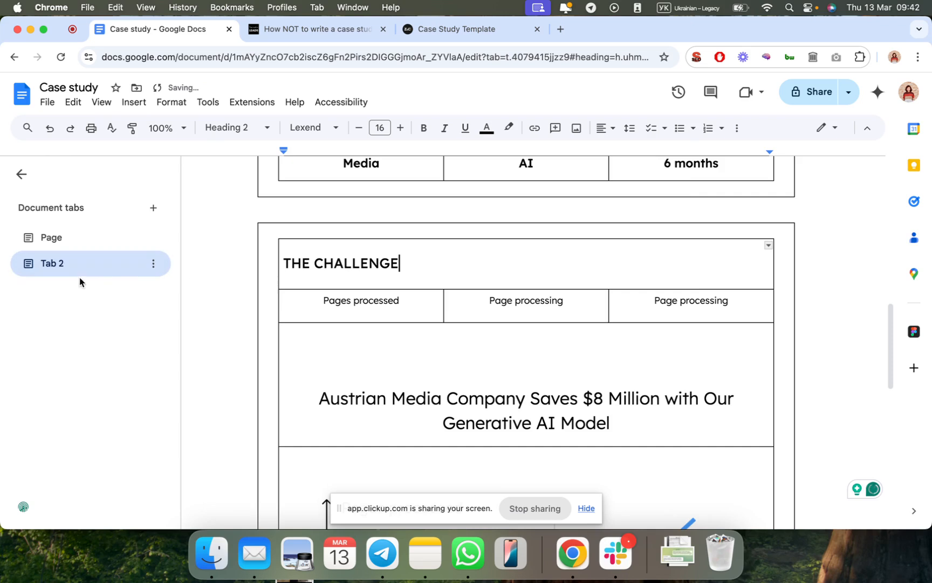
Copy the "Processing 100M+ pages without increasing costs" heading from the Page tab and clear the copied table's second row in Tab 2.
{"action": "left_click", "coordinate": [64, 247]}
{"action": "left_click_drag", "start_coordinate": [309, 276], "coordinate": [639, 275]}
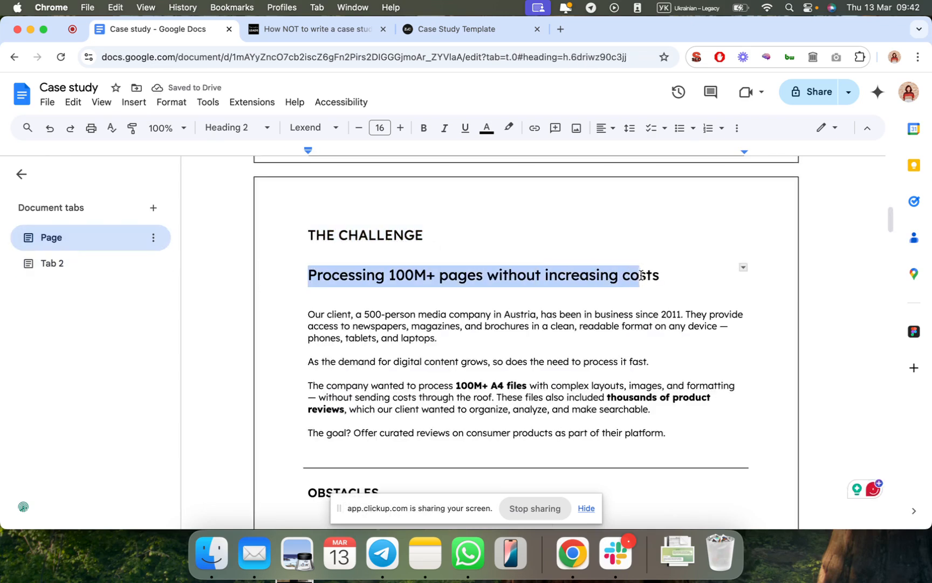
{"action": "left_click", "coordinate": [54, 270]}
{"action": "left_click_drag", "start_coordinate": [320, 299], "coordinate": [658, 306]}
{"action": "key", "text": "Delete"}
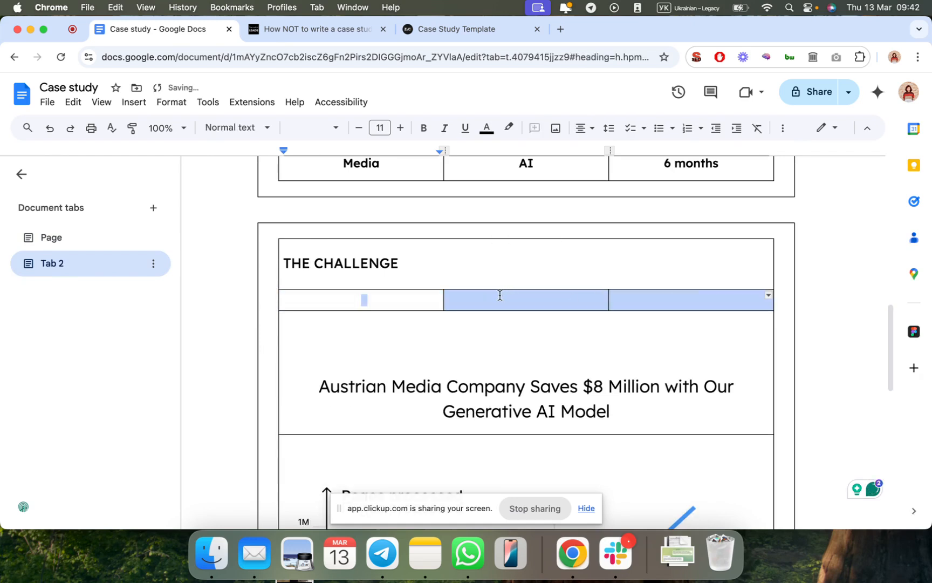
Merge the second row's three cells into one and paste the "Processing 100M+ pages without increasing costs" heading there.
{"action": "right_click", "coordinate": [500, 295]}
{"action": "left_click", "coordinate": [423, 300]}
{"action": "left_click_drag", "start_coordinate": [423, 299], "coordinate": [609, 297]}
{"action": "left_click", "coordinate": [609, 299]}
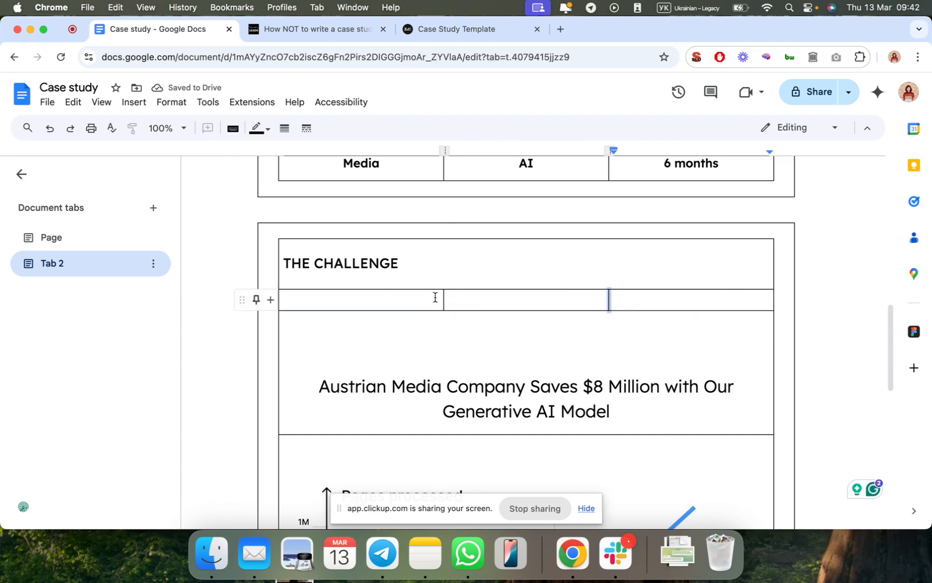
{"action": "left_click_drag", "start_coordinate": [435, 297], "coordinate": [615, 296]}
{"action": "right_click", "coordinate": [624, 296]}
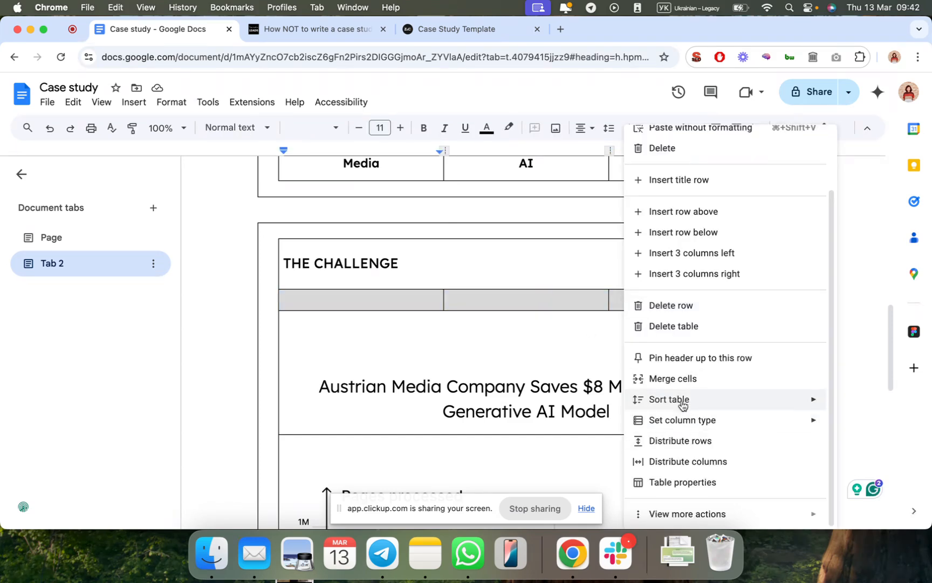
{"action": "left_click", "coordinate": [679, 380]}
{"action": "left_click", "coordinate": [465, 303]}
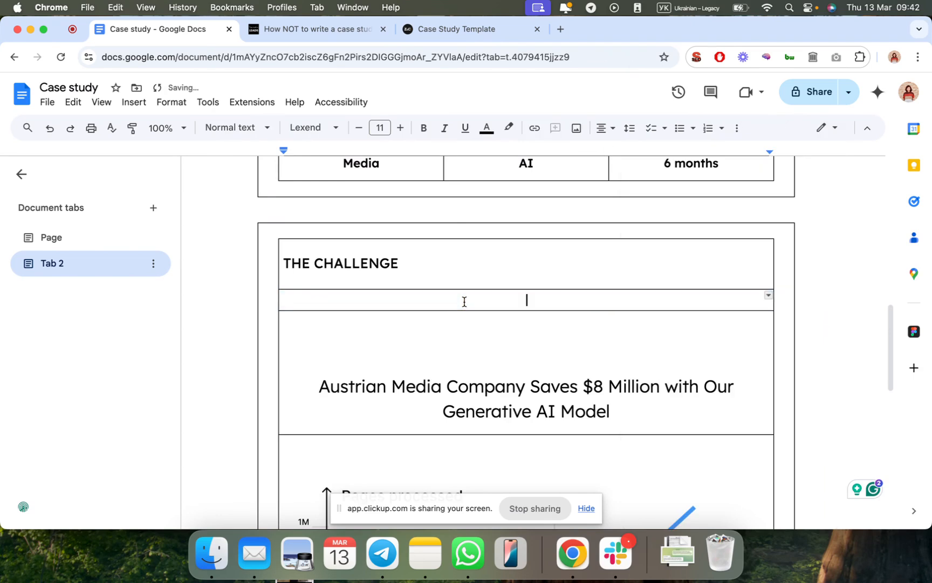
{"action": "key", "text": "super+v"}
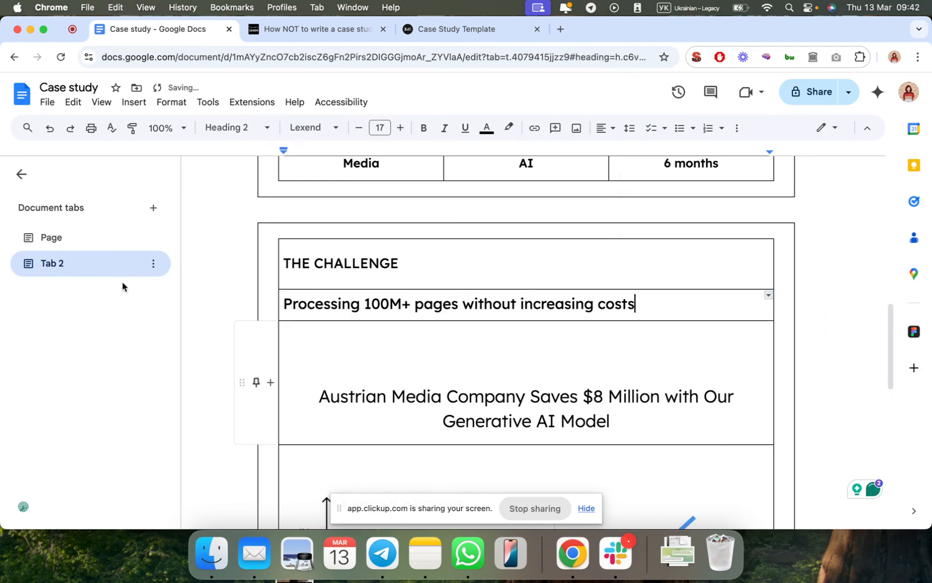
Replace the "Austrian Media Company" title in the copied frame with the challenge paragraphs copied from the Page tab.
{"action": "left_click", "coordinate": [51, 240]}
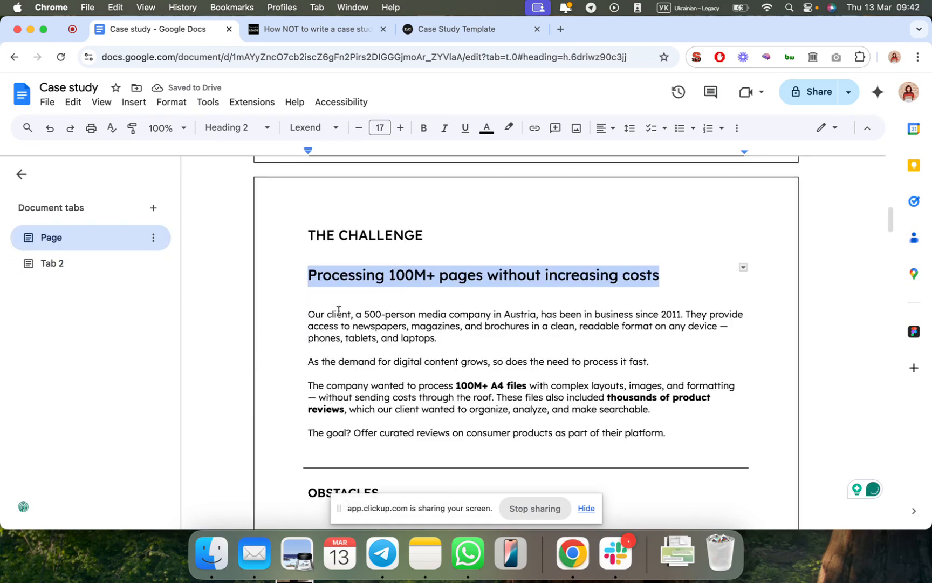
{"action": "scroll", "coordinate": [377, 386], "scroll_direction": "down", "scroll_amount": 3}
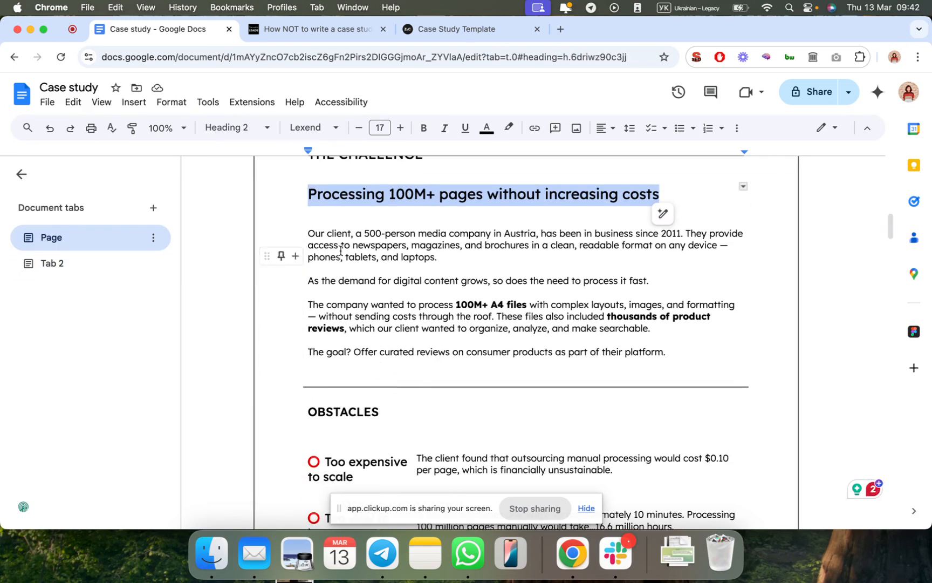
{"action": "left_click_drag", "start_coordinate": [313, 231], "coordinate": [682, 350]}
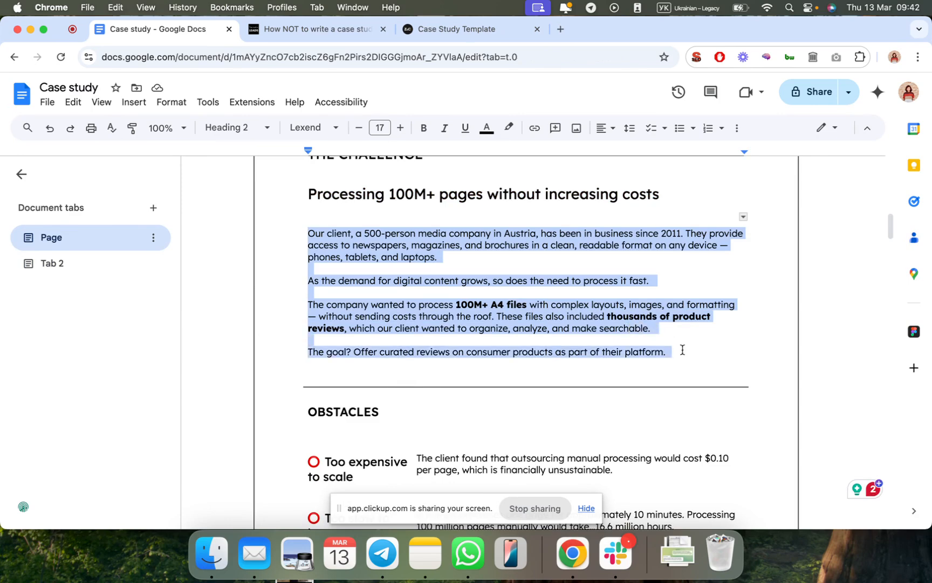
{"action": "left_click", "coordinate": [70, 264]}
{"action": "left_click", "coordinate": [296, 311]}
{"action": "left_click_drag", "start_coordinate": [296, 311], "coordinate": [611, 340]}
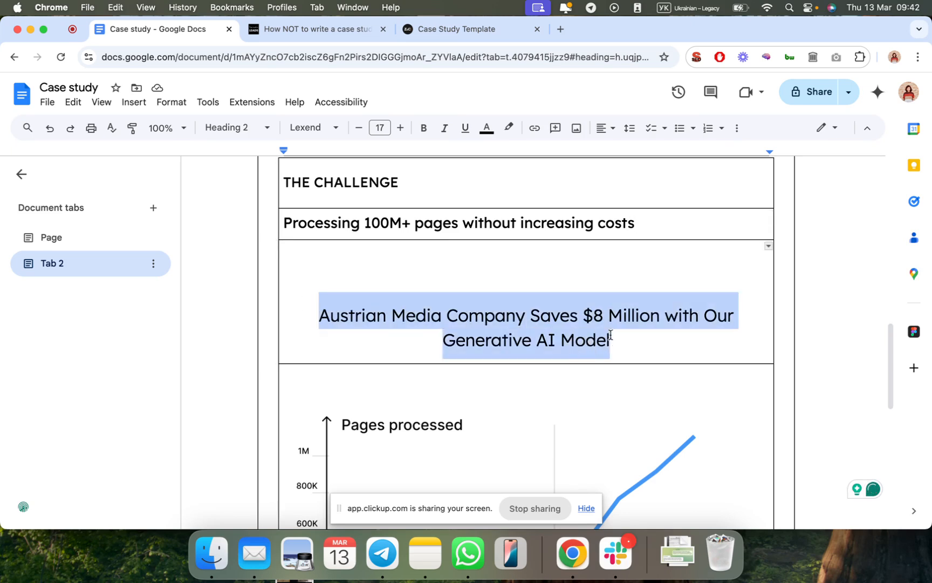
{"action": "key", "text": "BackSpace"}
{"action": "key", "text": "BackSpace"}
{"action": "key", "text": "BackSpace"}
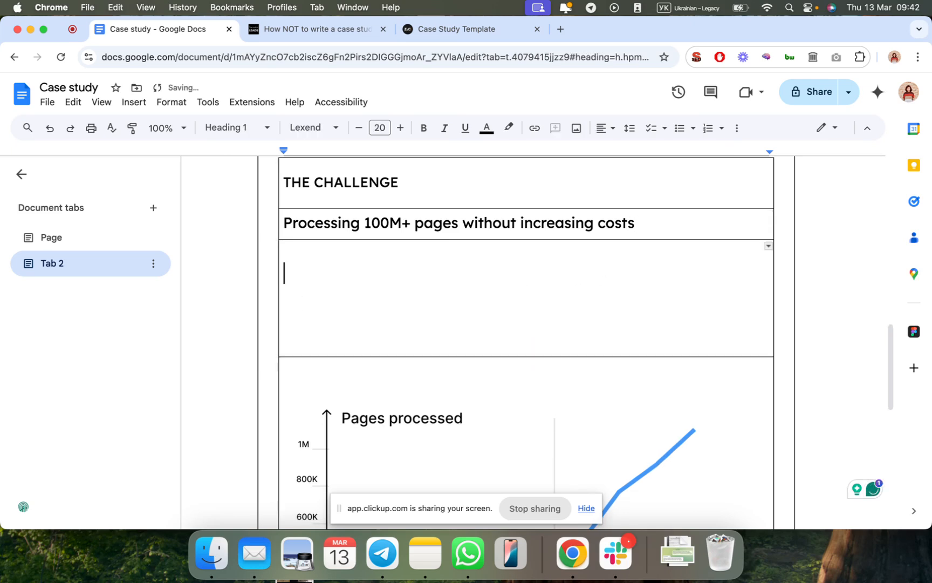
{"action": "key", "text": "super+v"}
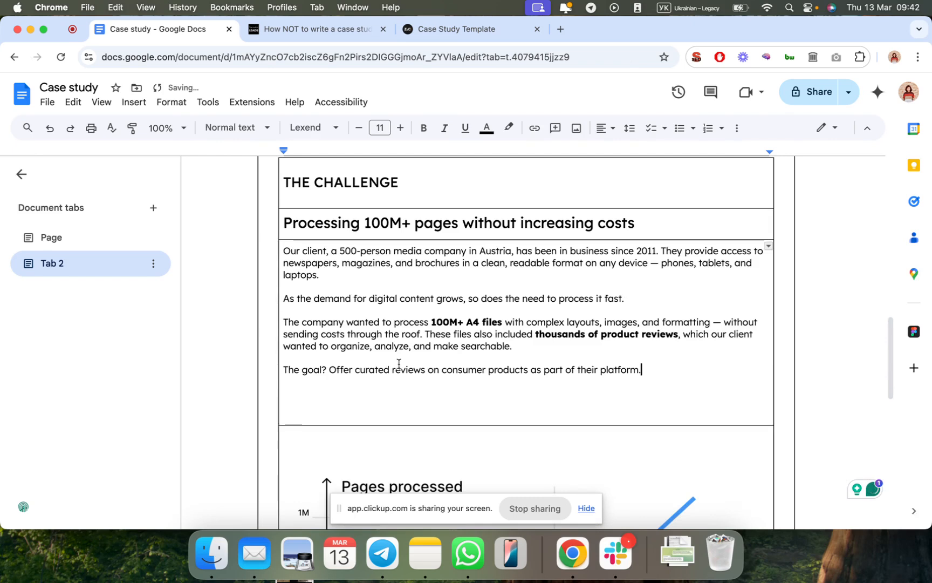
Remove the leftover empty line below the pasted challenge paragraphs.
{"action": "scroll", "coordinate": [401, 373], "scroll_direction": "up", "scroll_amount": 1}
{"action": "left_click", "coordinate": [354, 443]}
{"action": "key", "text": "BackSpace"}
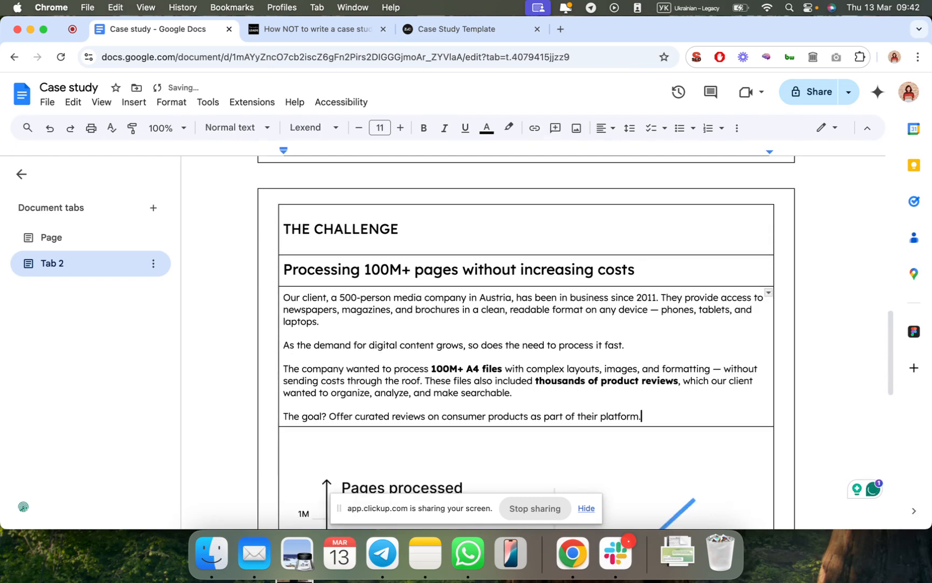
Review the first frame and the rebuilt challenge section in Tab 2, and view the obstacles section in the Page tab.
{"action": "scroll", "coordinate": [390, 360], "scroll_direction": "up", "scroll_amount": 15}
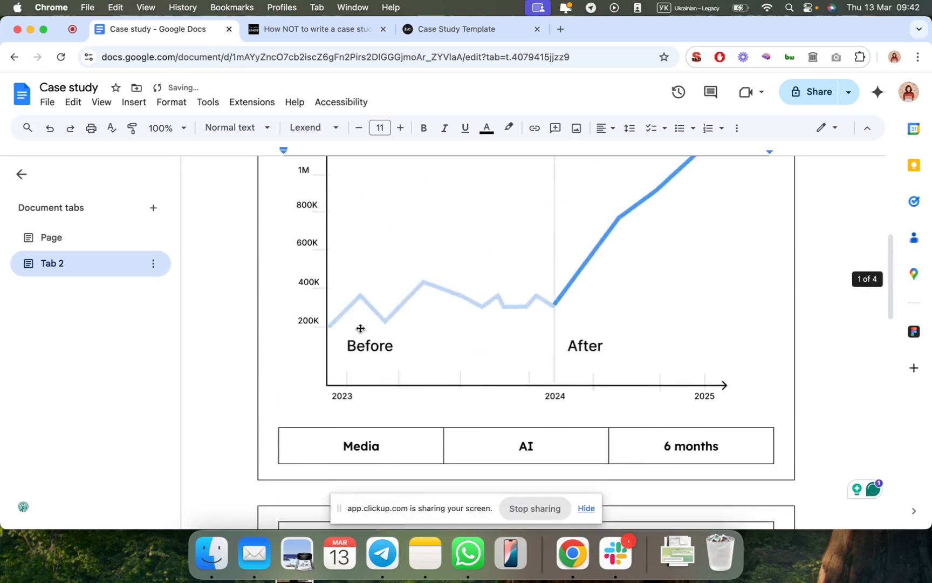
{"action": "scroll", "coordinate": [360, 328], "scroll_direction": "down", "scroll_amount": 12}
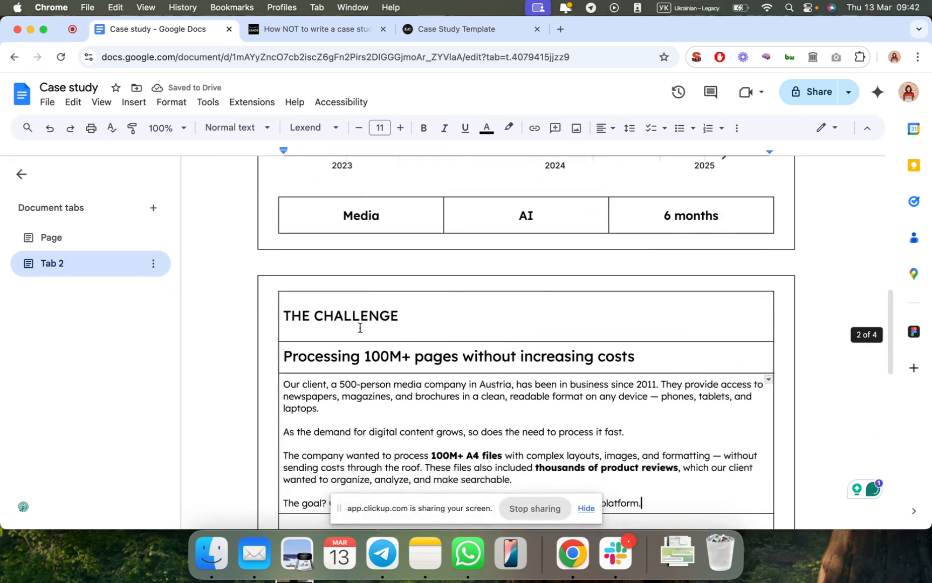
{"action": "scroll", "coordinate": [359, 328], "scroll_direction": "down", "scroll_amount": 1}
{"action": "left_click_drag", "start_coordinate": [315, 248], "coordinate": [571, 248]}
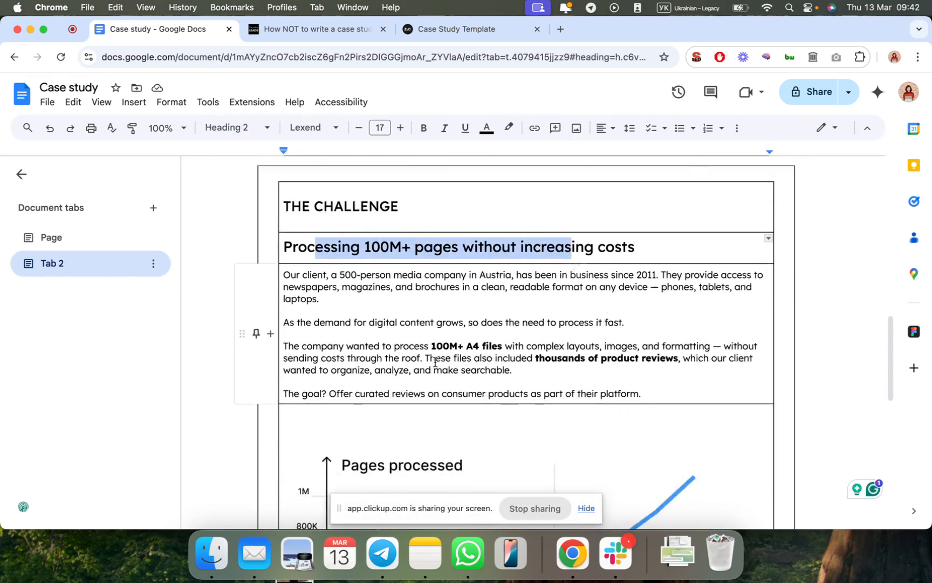
{"action": "scroll", "coordinate": [451, 349], "scroll_direction": "down", "scroll_amount": 3}
{"action": "scroll", "coordinate": [436, 362], "scroll_direction": "up", "scroll_amount": 3}
{"action": "left_click", "coordinate": [434, 304]}
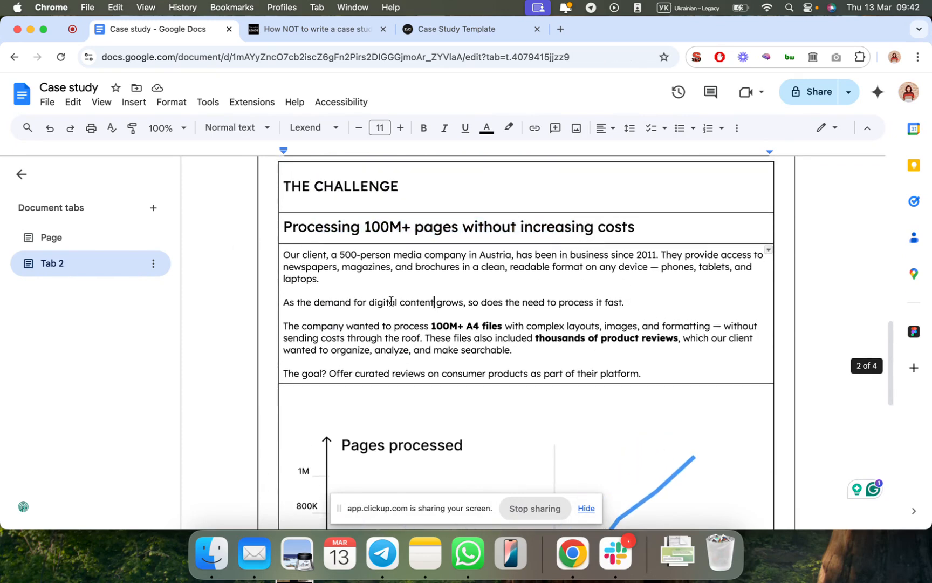
{"action": "left_click", "coordinate": [54, 239]}
{"action": "scroll", "coordinate": [436, 387], "scroll_direction": "down", "scroll_amount": 3}
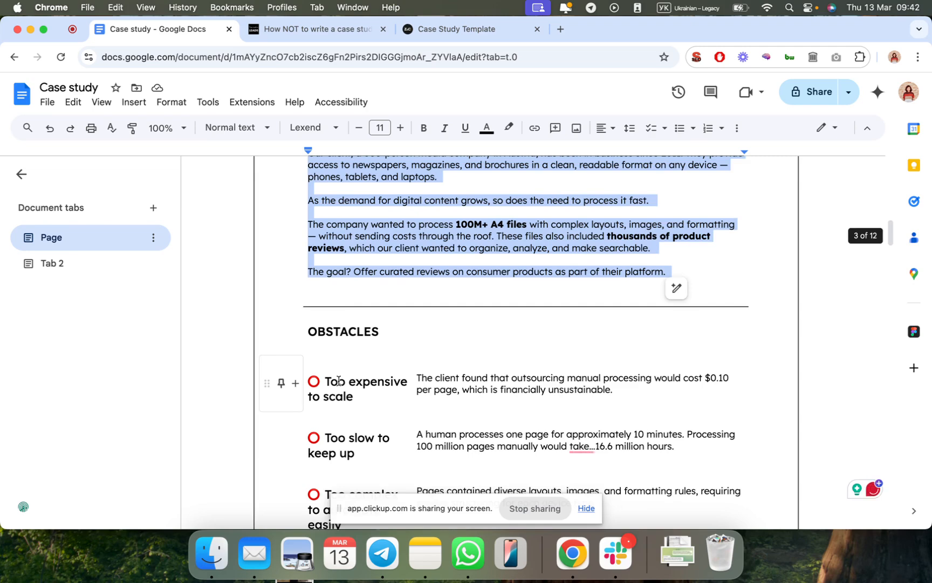
Delete the "Pages processed" chart and the "Media", "AI" and "6 months" texts from the copied frame in Tab 2.
{"action": "scroll", "coordinate": [339, 366], "scroll_direction": "down", "scroll_amount": 3}
{"action": "left_click", "coordinate": [77, 265]}
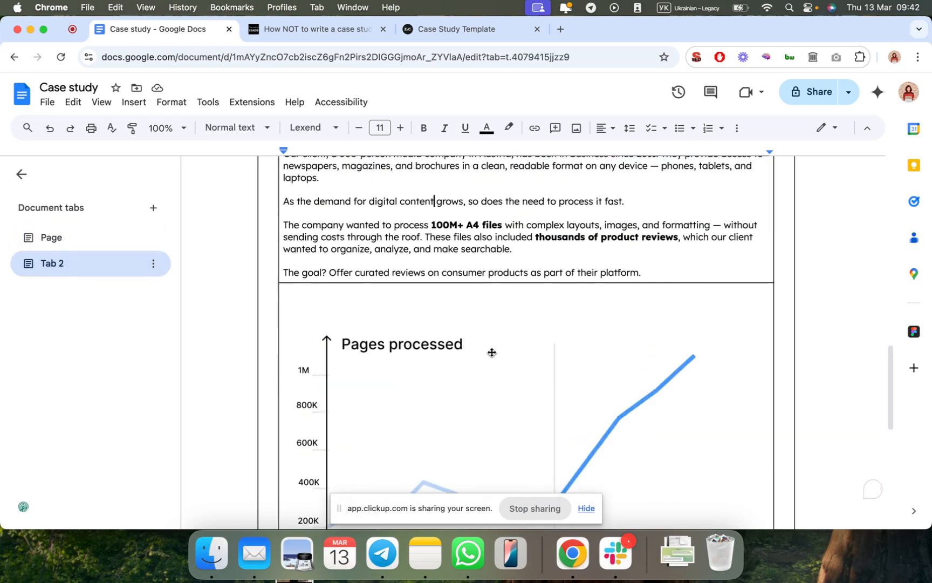
{"action": "left_click", "coordinate": [492, 352]}
{"action": "key", "text": "Delete"}
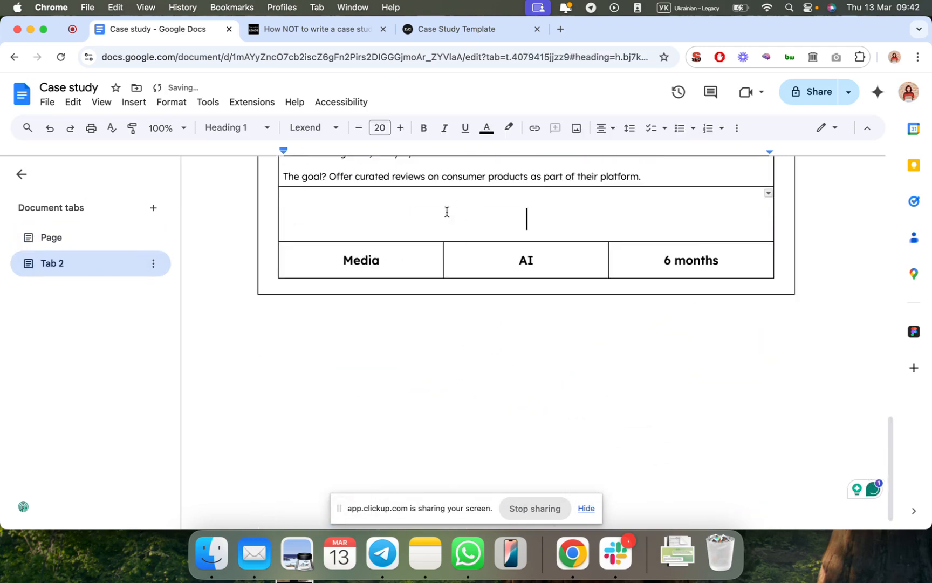
{"action": "left_click_drag", "start_coordinate": [412, 258], "coordinate": [628, 253]}
{"action": "key", "text": "Delete"}
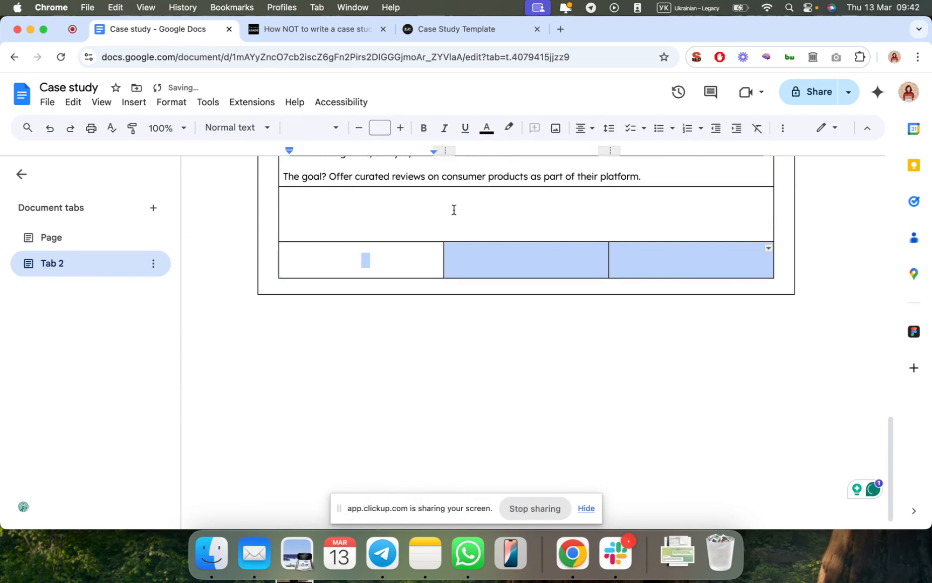
Unmerge the emptied chart row below the challenge paragraphs into separate cells.
{"action": "left_click", "coordinate": [454, 209]}
{"action": "right_click", "coordinate": [454, 209]}
{"action": "left_click", "coordinate": [548, 398]}
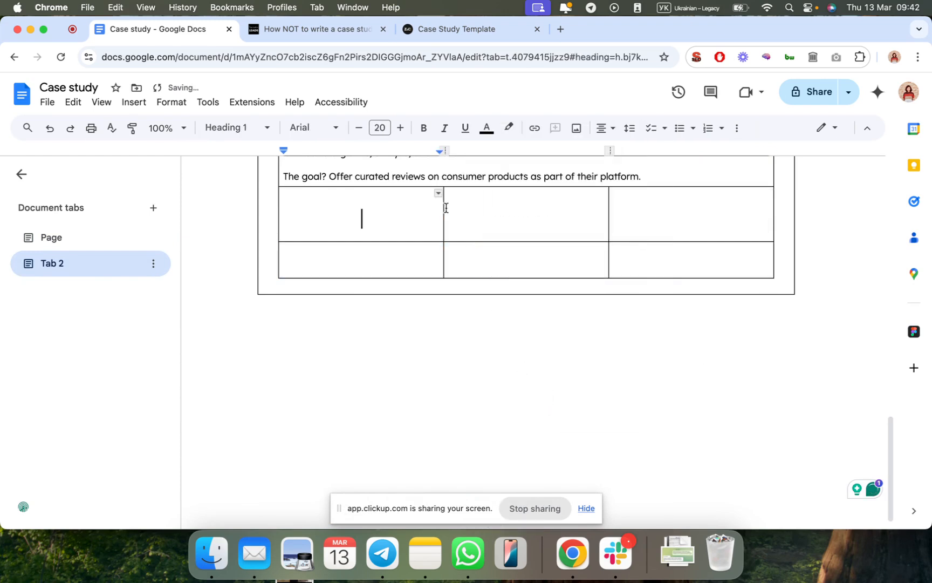
{"action": "scroll", "coordinate": [444, 264], "scroll_direction": "up", "scroll_amount": 3}
{"action": "left_click", "coordinate": [408, 372]}
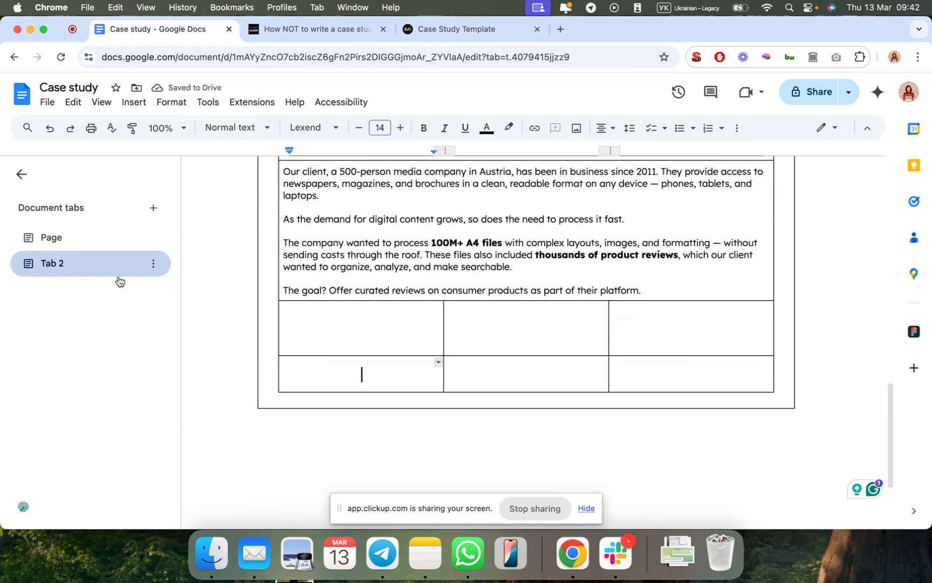
Merge the three cells below the challenge paragraphs into one and paste the "OBSTACLES" heading copied from the Page tab.
{"action": "left_click", "coordinate": [74, 243]}
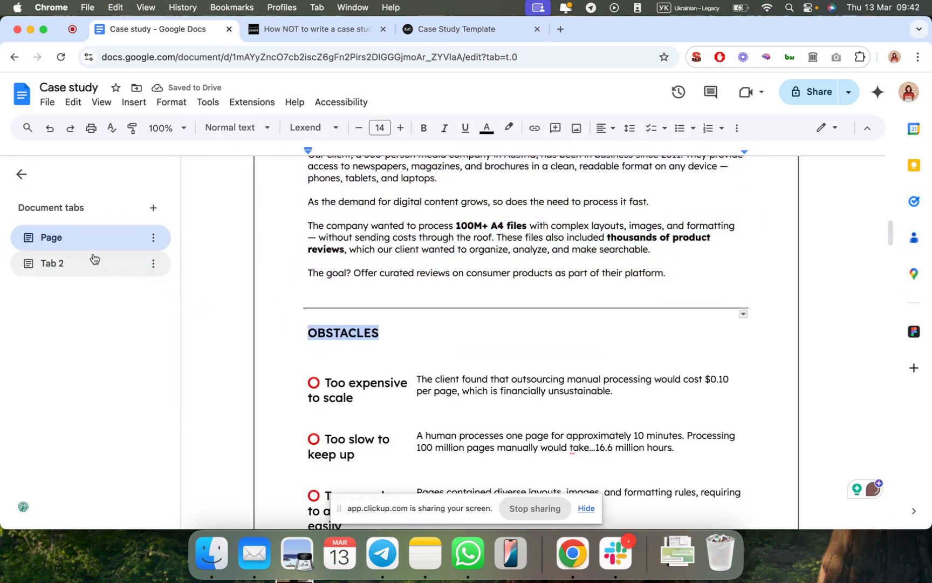
{"action": "left_click", "coordinate": [93, 260]}
{"action": "left_click_drag", "start_coordinate": [379, 333], "coordinate": [641, 330]}
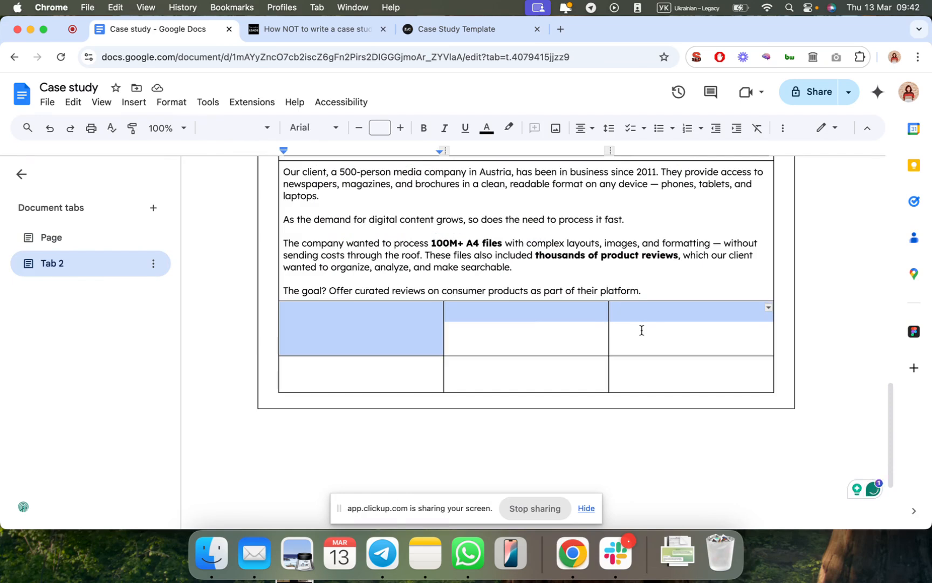
{"action": "right_click", "coordinate": [642, 330]}
{"action": "left_click", "coordinate": [693, 383]}
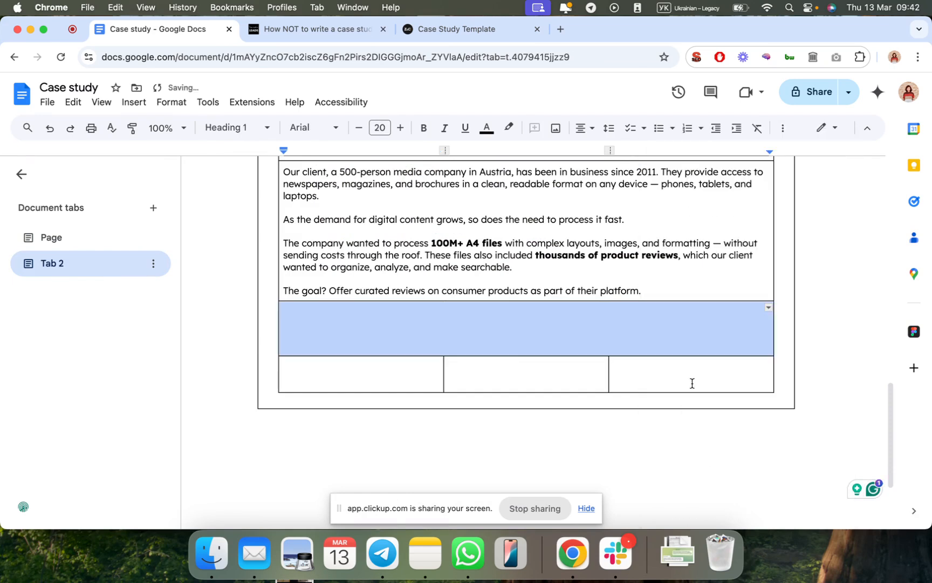
{"action": "left_click", "coordinate": [415, 318]}
{"action": "key", "text": "super+v"}
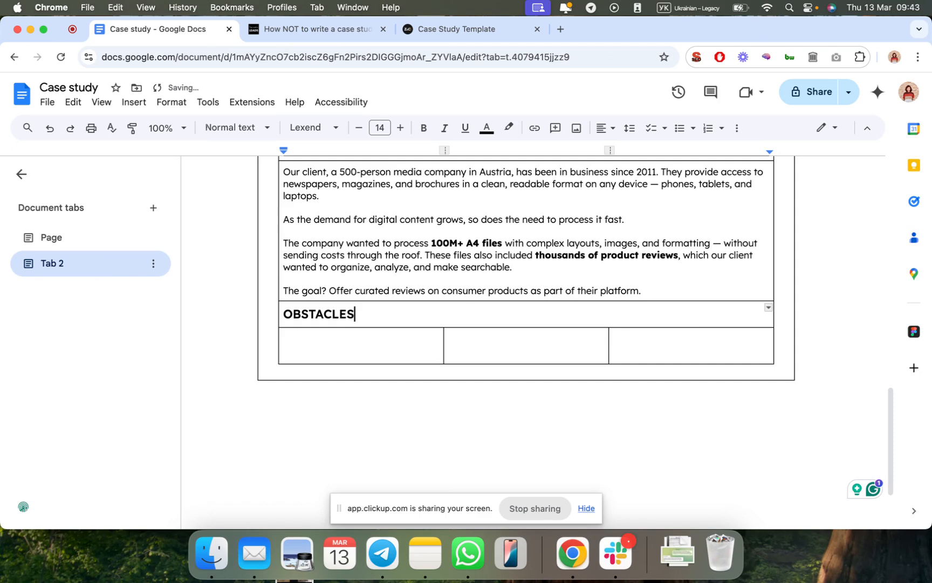
Merge the last row's second and third cells and paste "Too expensive to scale" from the Page tab into its first cell.
{"action": "left_click", "coordinate": [86, 237]}
{"action": "left_click_drag", "start_coordinate": [310, 383], "coordinate": [357, 397]}
{"action": "left_click", "coordinate": [99, 264]}
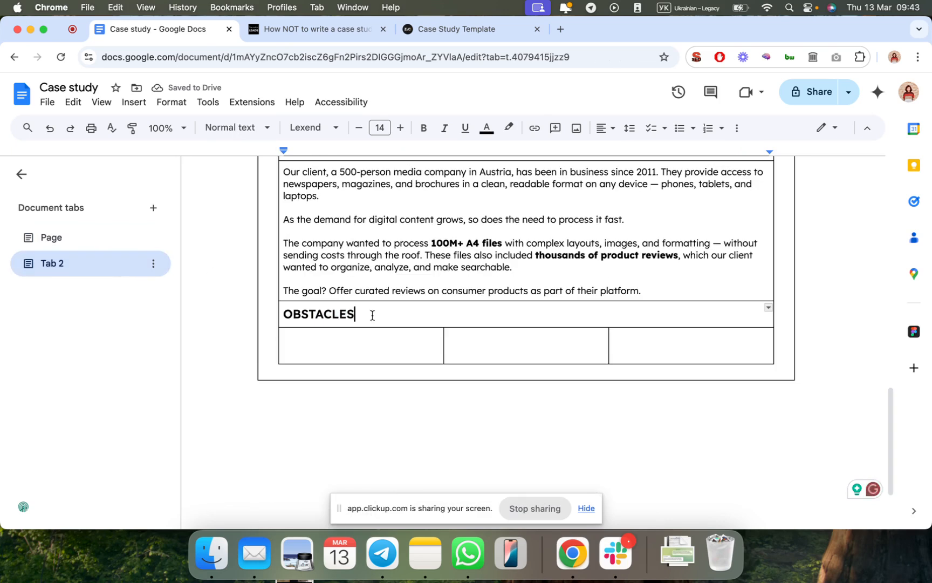
{"action": "left_click", "coordinate": [425, 340]}
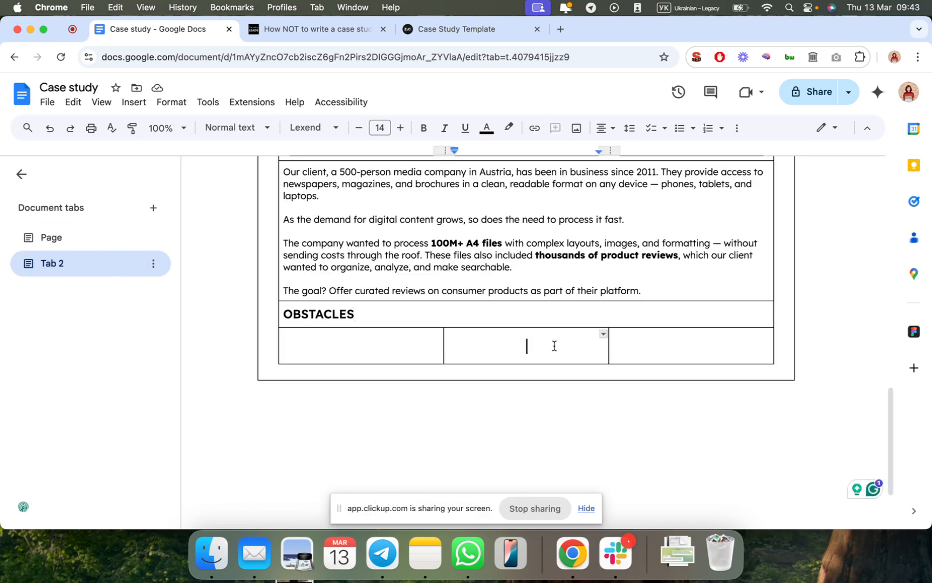
{"action": "left_click_drag", "start_coordinate": [509, 345], "coordinate": [655, 346]}
{"action": "right_click", "coordinate": [657, 345]}
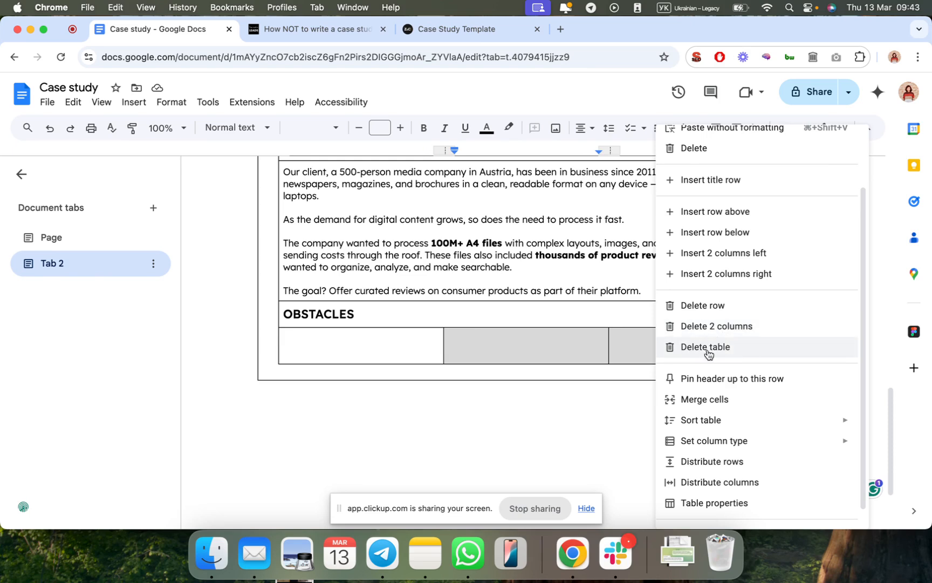
{"action": "left_click", "coordinate": [708, 399]}
{"action": "left_click", "coordinate": [473, 343]}
{"action": "left_click", "coordinate": [372, 345]}
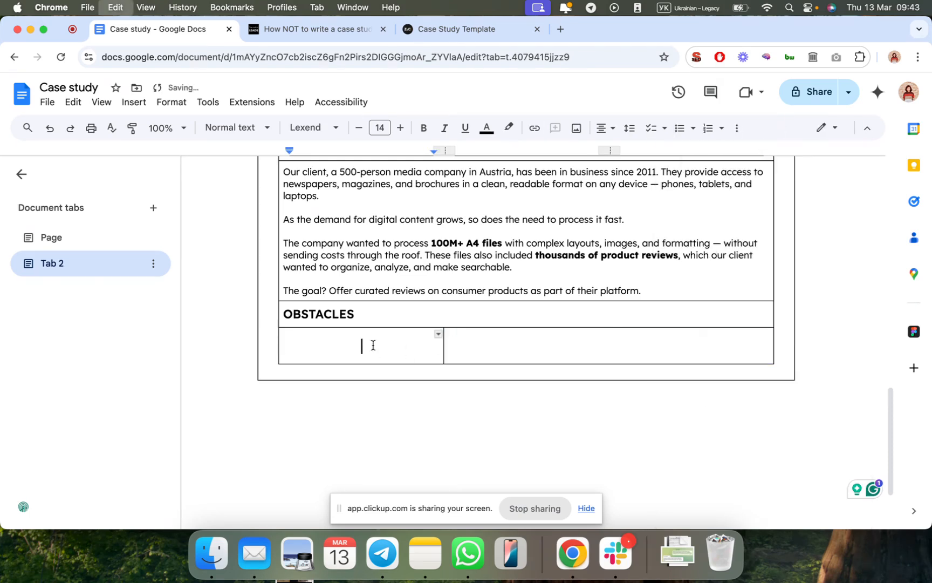
{"action": "key", "text": "super+v"}
Copy the $0.10-per-page outsourcing description from the Page tab into the merged cell beside "Too expensive to scale".
{"action": "scroll", "coordinate": [380, 270], "scroll_direction": "down", "scroll_amount": 3}
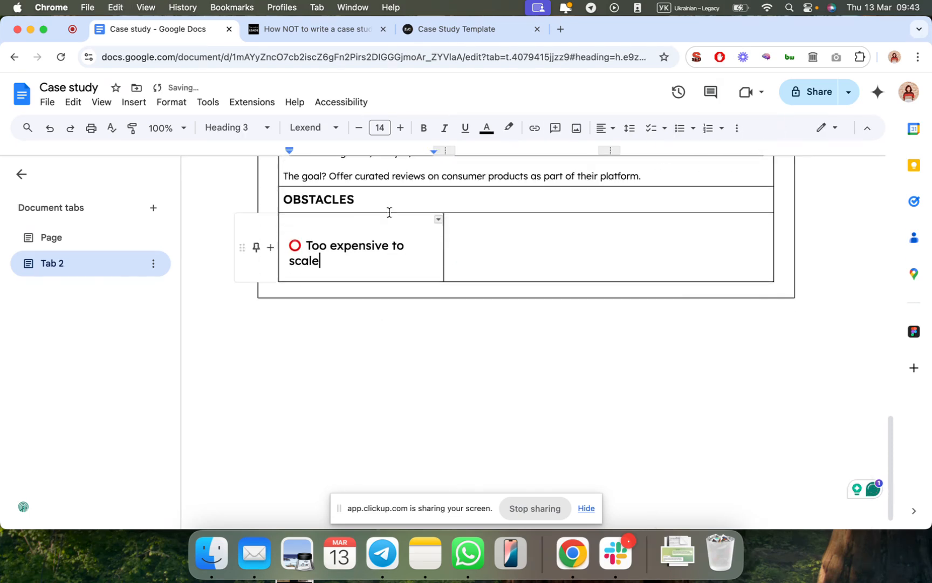
{"action": "left_click", "coordinate": [97, 240]}
{"action": "triple_click", "coordinate": [568, 268]}
{"action": "key", "text": "super+c"}
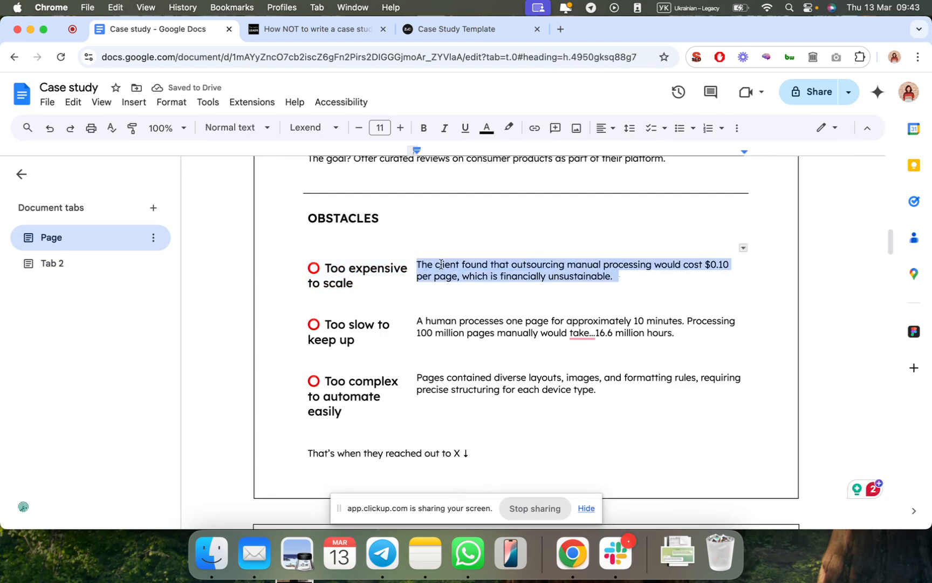
{"action": "left_click", "coordinate": [116, 273]}
{"action": "left_click", "coordinate": [612, 241]}
{"action": "key", "text": "super+v"}
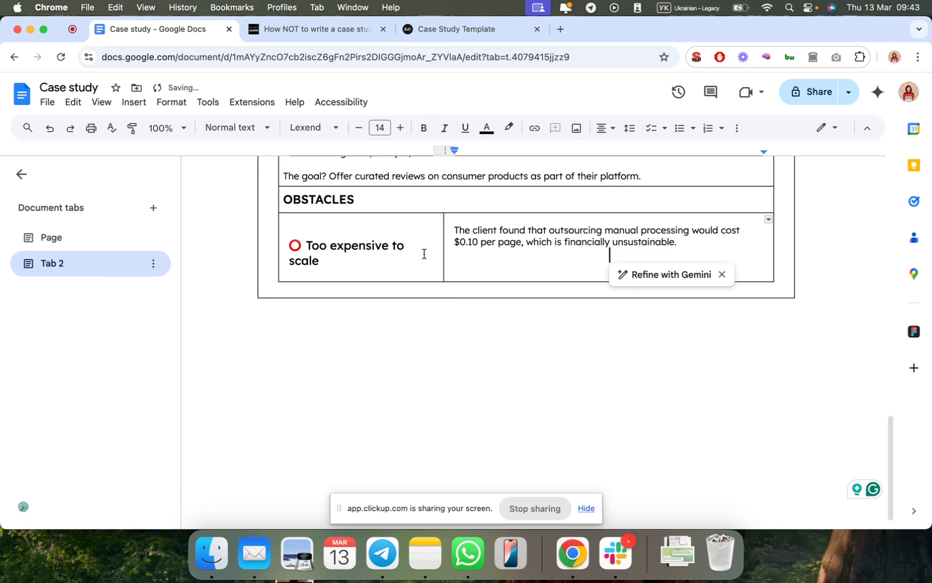
Insert two empty rows below the "Too expensive to scale" row.
{"action": "left_click", "coordinate": [388, 255]}
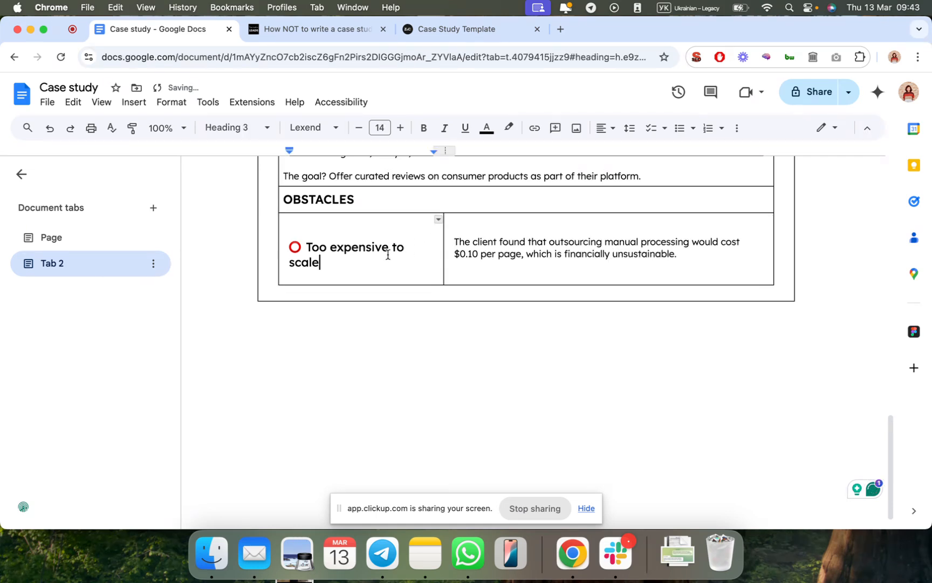
{"action": "right_click", "coordinate": [396, 255]}
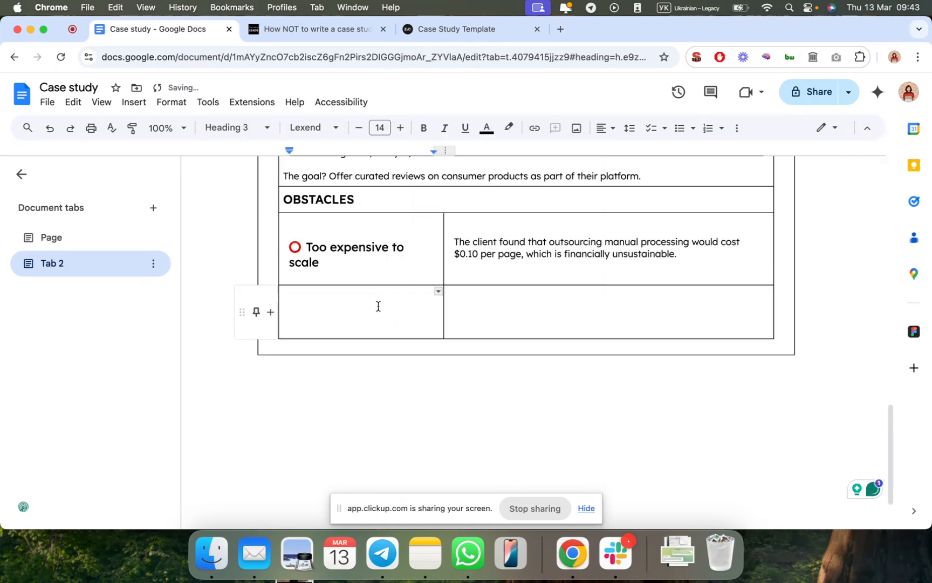
{"action": "right_click", "coordinate": [379, 306]}
{"action": "left_click", "coordinate": [432, 232]}
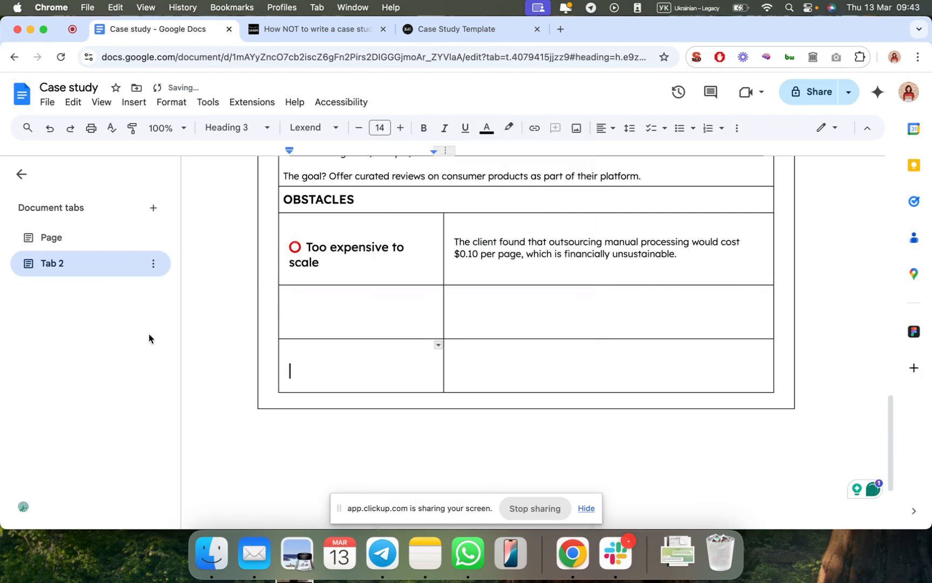
Paste the "Too slow to keep up" row from the Page tab into the first empty row and merge its description with the adjacent blank cell.
{"action": "left_click", "coordinate": [104, 244]}
{"action": "left_click_drag", "start_coordinate": [315, 325], "coordinate": [498, 323]}
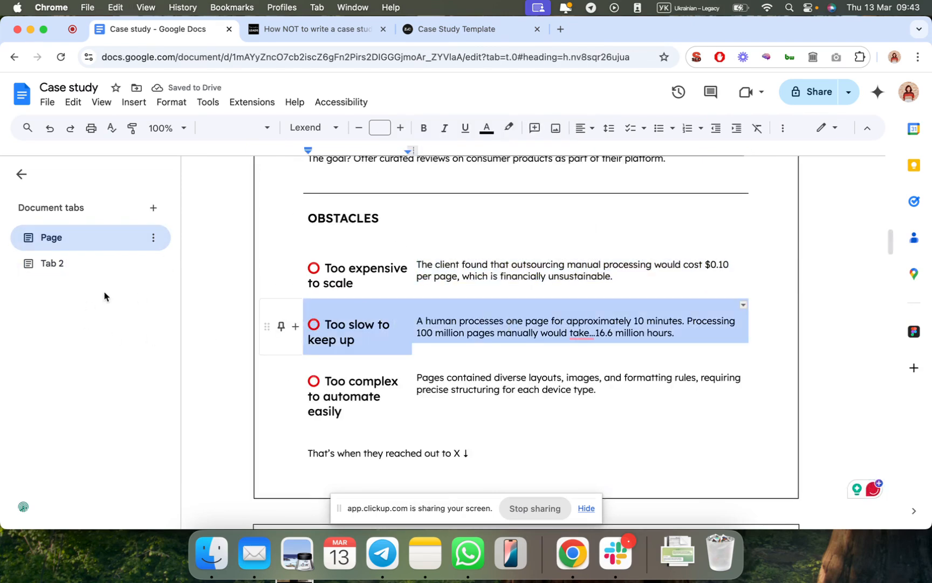
{"action": "left_click", "coordinate": [87, 270]}
{"action": "key", "text": "super+v"}
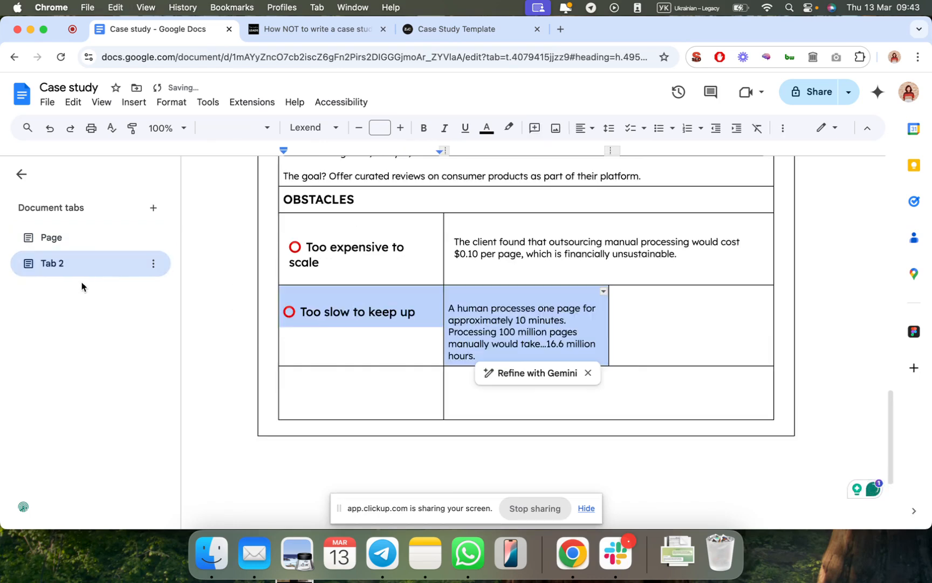
{"action": "left_click_drag", "start_coordinate": [545, 320], "coordinate": [665, 327]}
{"action": "right_click", "coordinate": [665, 327]}
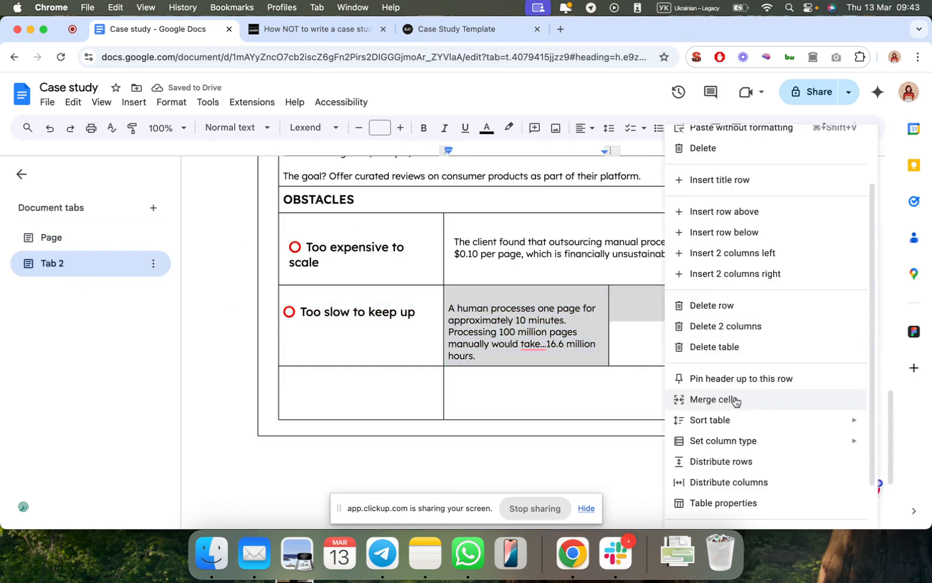
{"action": "left_click", "coordinate": [713, 399]}
Paste the "Too complex to automate easily" row from the Page tab into the last row and merge its description with the blank cell.
{"action": "left_click", "coordinate": [81, 237]}
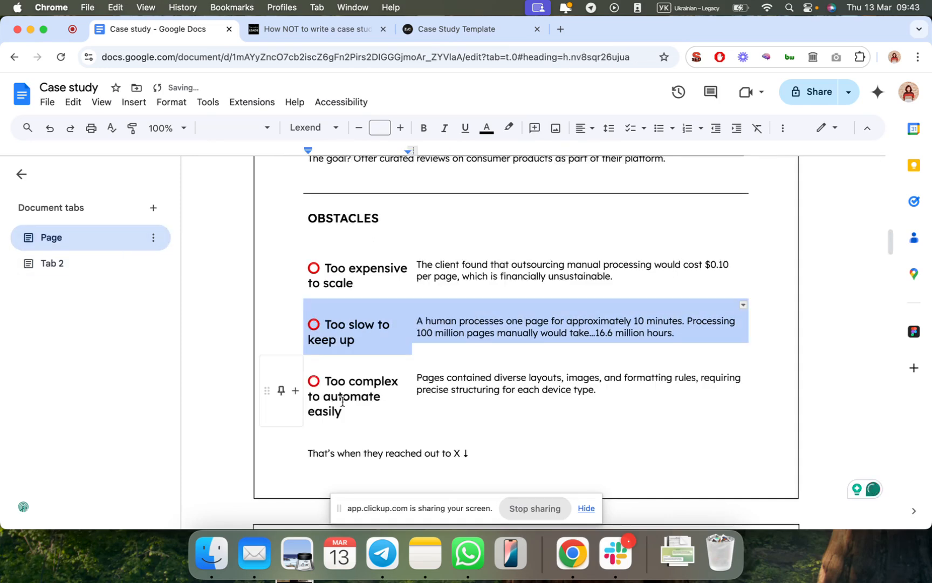
{"action": "left_click_drag", "start_coordinate": [314, 382], "coordinate": [486, 396]}
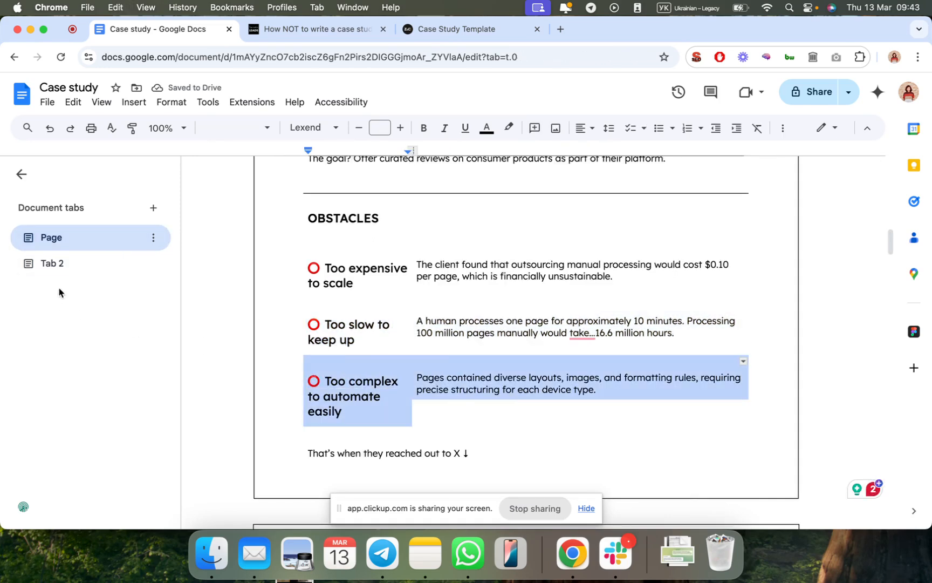
{"action": "left_click", "coordinate": [75, 269]}
{"action": "left_click", "coordinate": [391, 351]}
{"action": "key", "text": "cmd+v"}
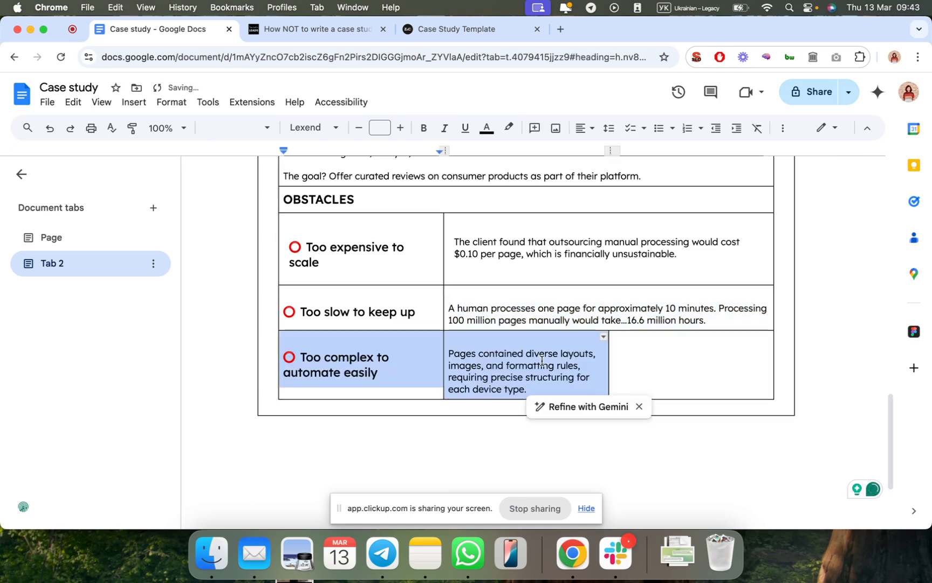
{"action": "left_click_drag", "start_coordinate": [565, 361], "coordinate": [666, 360]}
{"action": "right_click", "coordinate": [665, 360]}
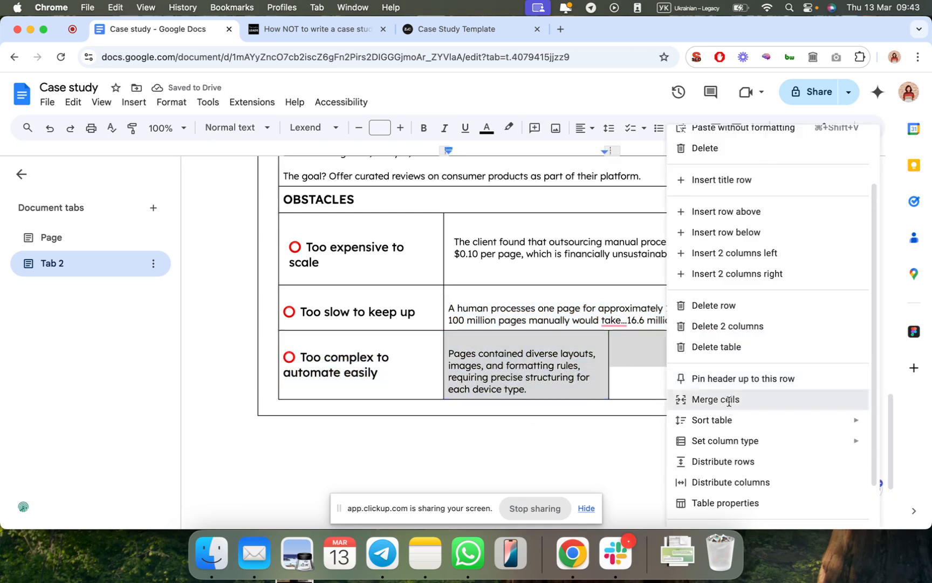
{"action": "left_click", "coordinate": [729, 400]}
Leave one blank line above the "Too expensive to scale" description and remove the one above the "Too slow to keep up" description.
{"action": "scroll", "coordinate": [472, 367], "scroll_direction": "up", "scroll_amount": 1}
{"action": "left_click", "coordinate": [454, 269]}
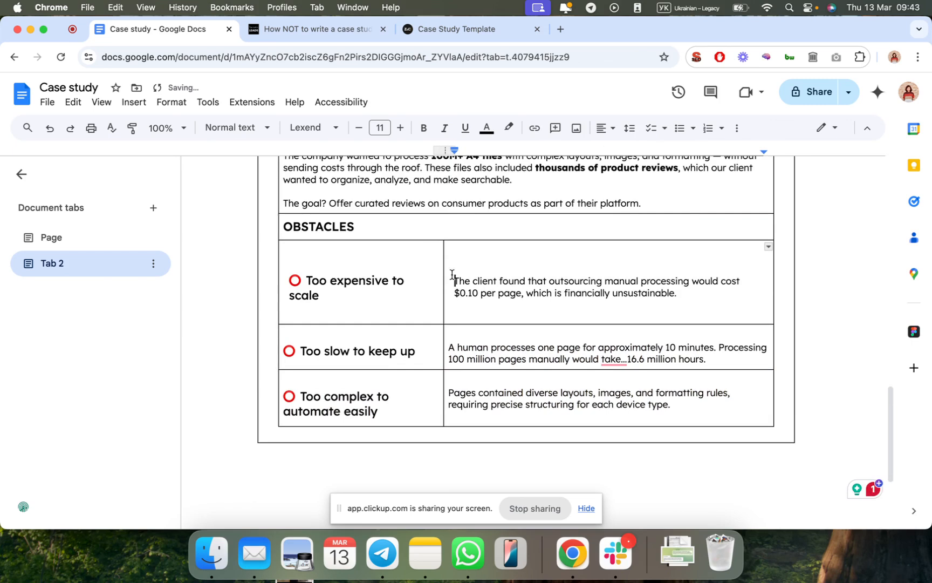
{"action": "key", "text": "BackSpace"}
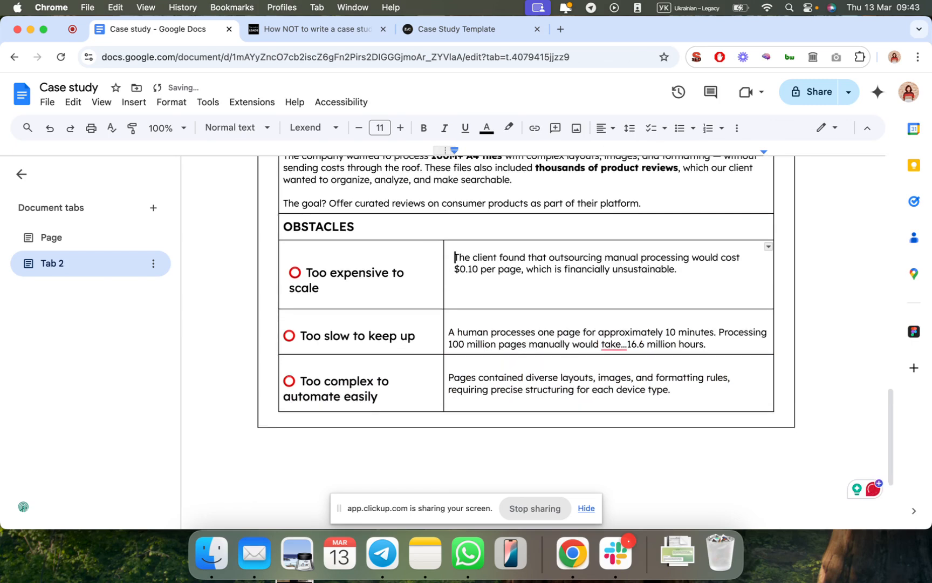
{"action": "key", "text": "Return"}
{"action": "left_click", "coordinate": [452, 338]}
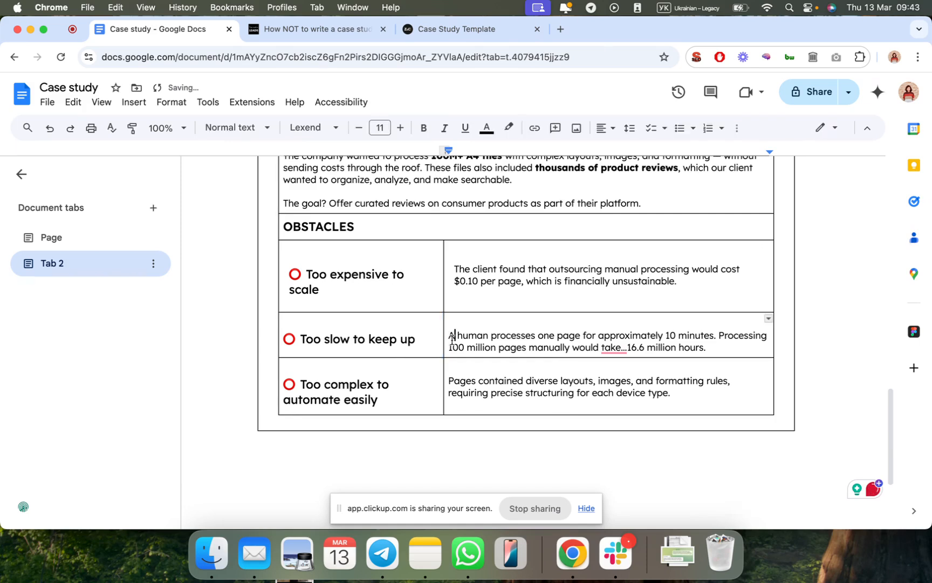
{"action": "key", "text": "BackSpace"}
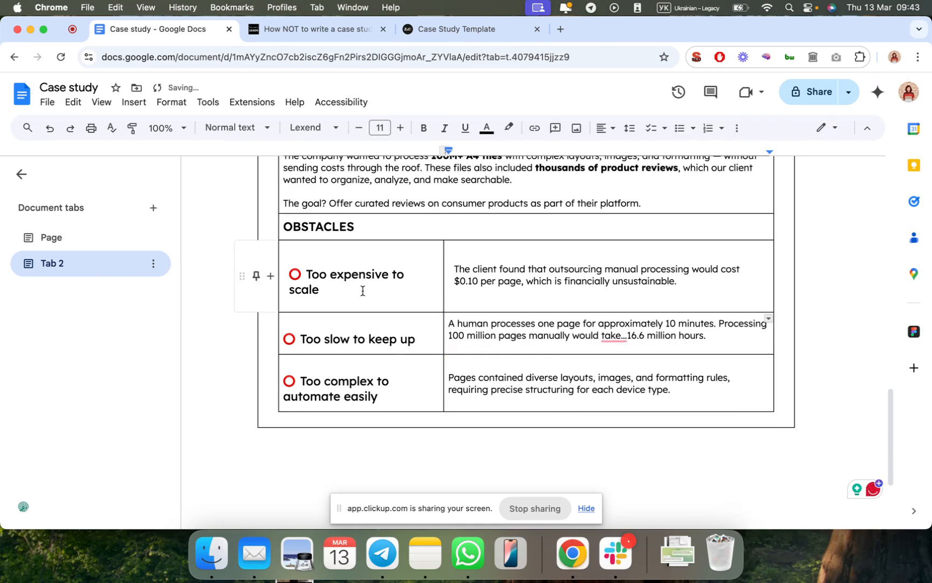
Select the three obstacle rows with their descriptions and set their cell padding to 0.169 in.
{"action": "left_click", "coordinate": [290, 274]}
{"action": "left_click_drag", "start_coordinate": [302, 289], "coordinate": [545, 395]}
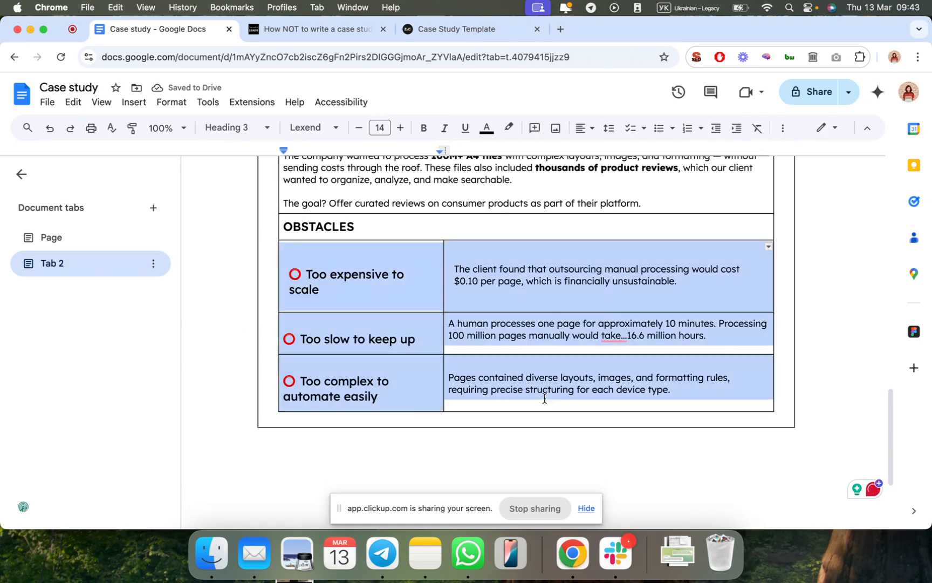
{"action": "left_click", "coordinate": [551, 341]}
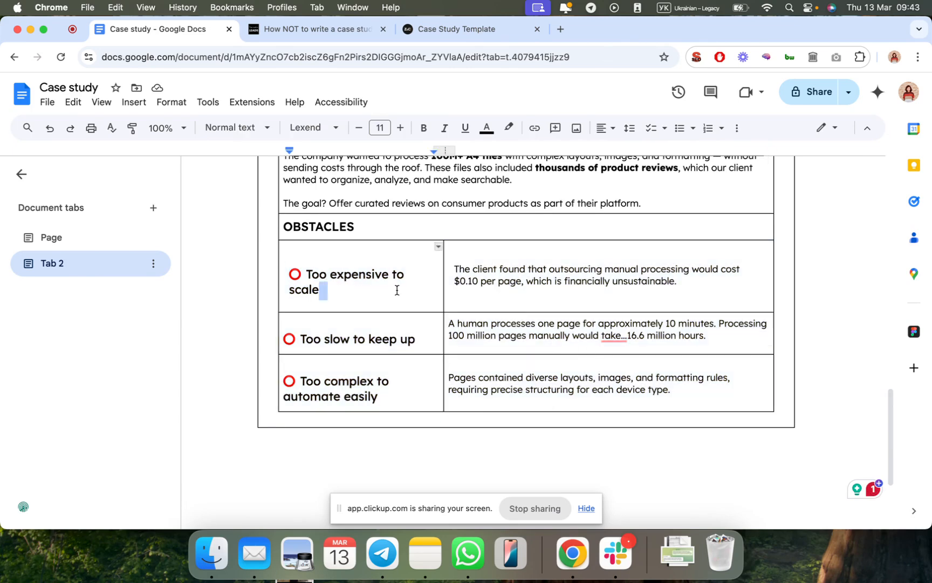
{"action": "left_click_drag", "start_coordinate": [322, 290], "coordinate": [573, 387]}
{"action": "right_click", "coordinate": [561, 380]}
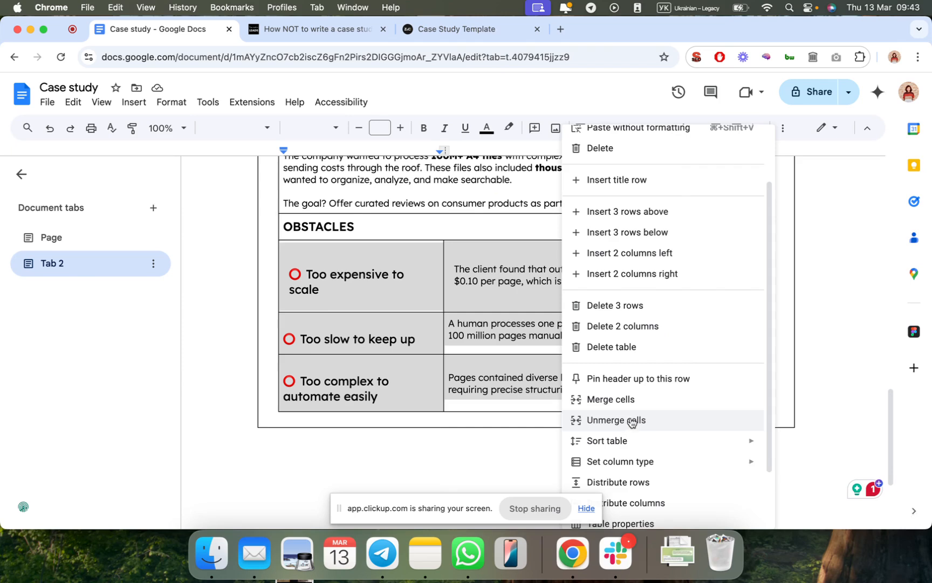
{"action": "left_click", "coordinate": [647, 524]}
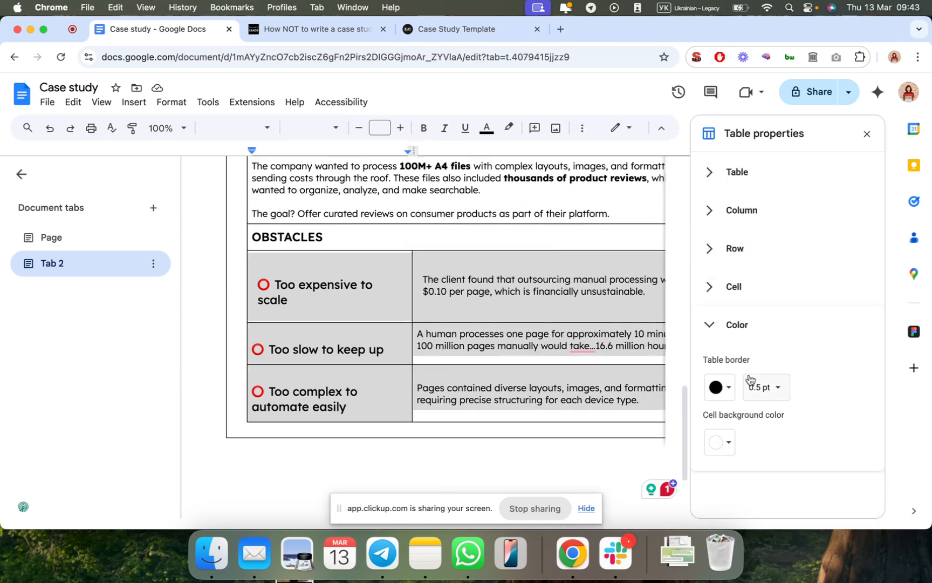
{"action": "left_click", "coordinate": [729, 285]}
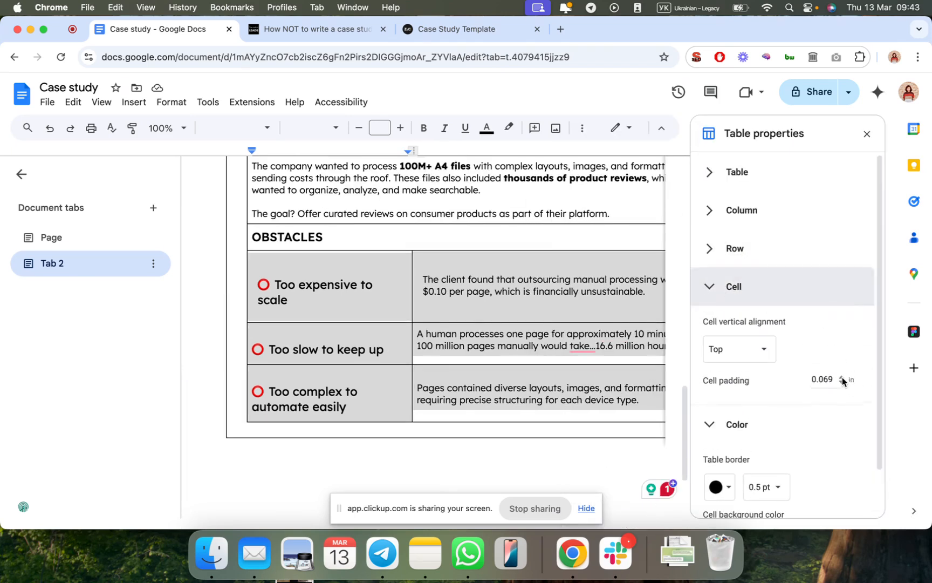
{"action": "left_click", "coordinate": [842, 377]}
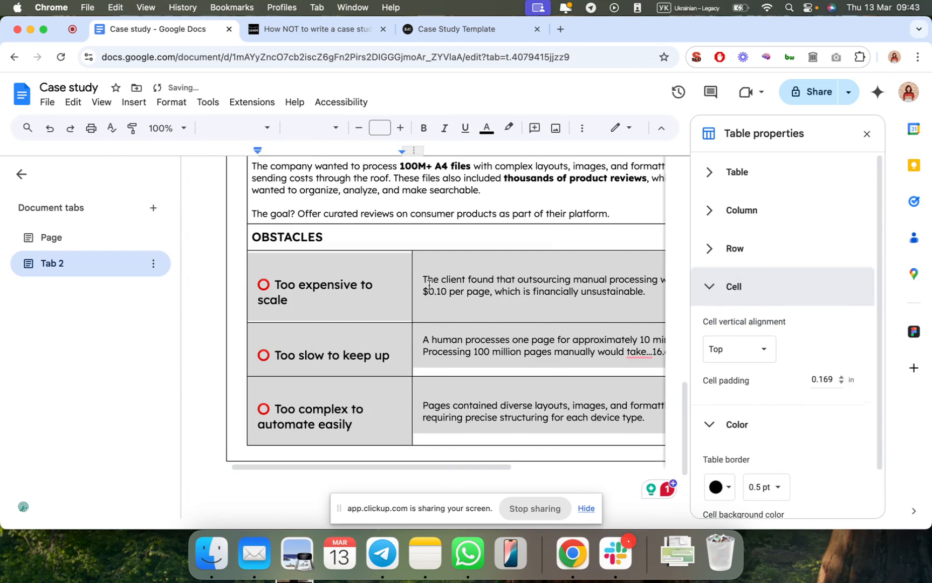
{"action": "left_click", "coordinate": [741, 349]}
{"action": "left_click", "coordinate": [740, 351]}
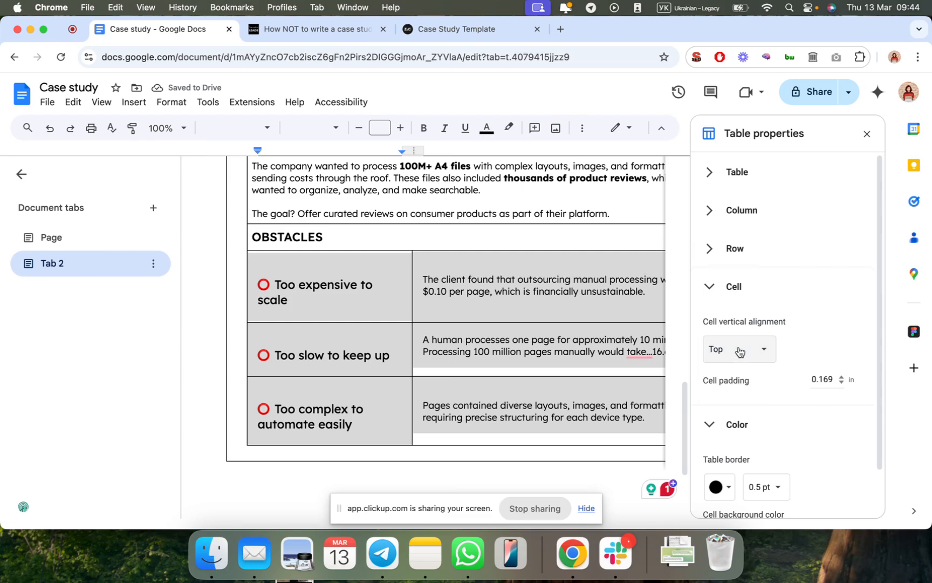
{"action": "left_click", "coordinate": [867, 134]}
Remove the blank line above the "Too complex to automate easily" description.
{"action": "left_click", "coordinate": [457, 375]}
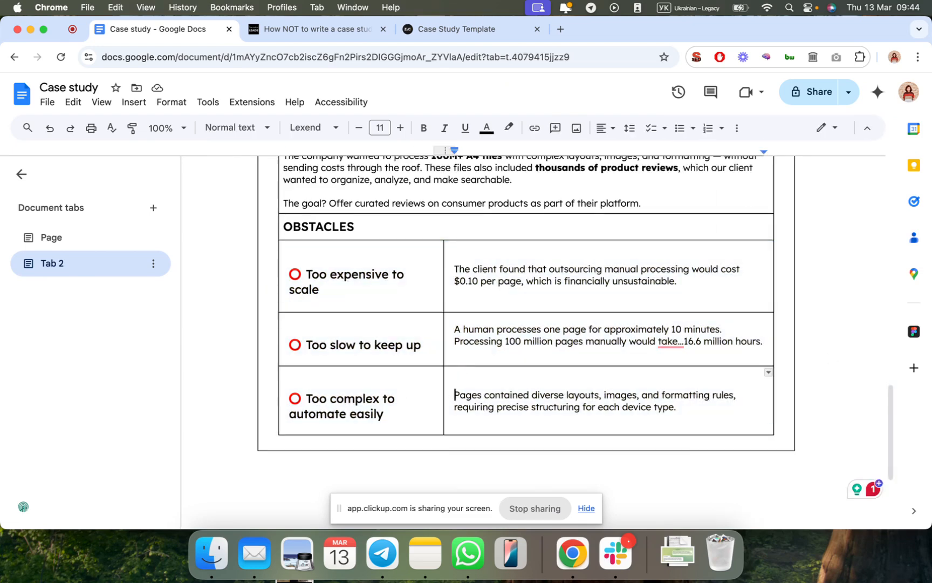
{"action": "key", "text": "Delete"}
{"action": "left_click", "coordinate": [289, 399]}
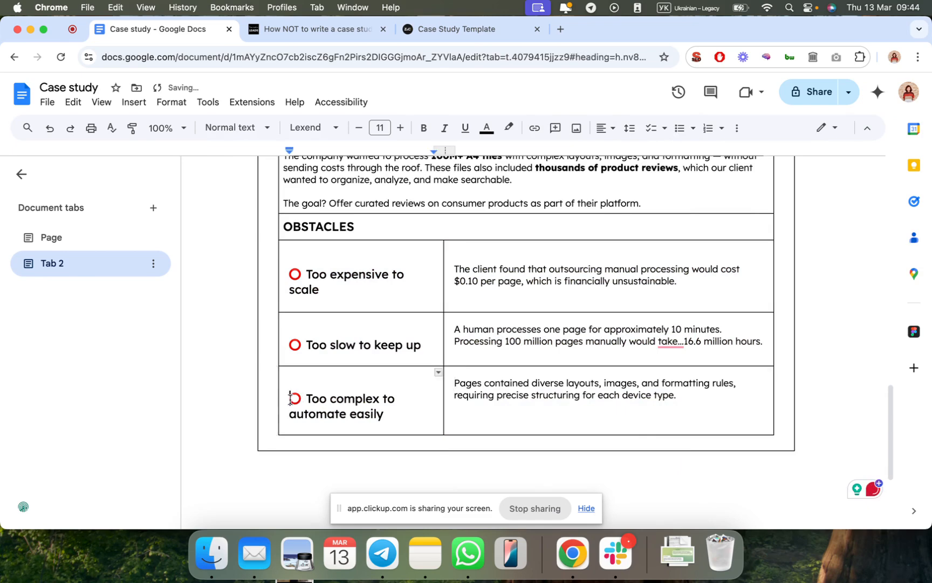
{"action": "left_click", "coordinate": [291, 343]}
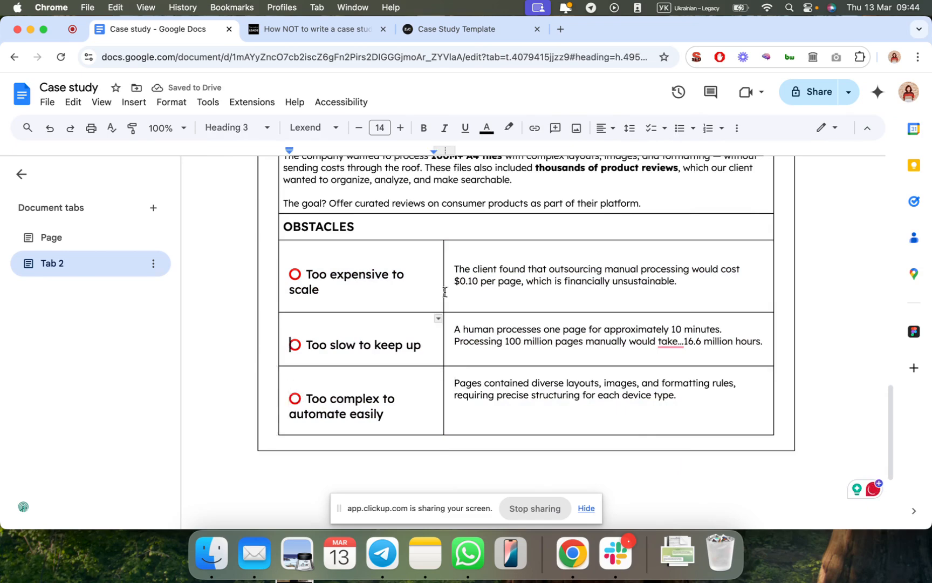
Hide the inner table's borders by setting the table border width to 0 pt.
{"action": "left_click", "coordinate": [480, 281]}
{"action": "scroll", "coordinate": [479, 281], "scroll_direction": "up", "scroll_amount": 2}
{"action": "scroll", "coordinate": [512, 300], "scroll_direction": "down", "scroll_amount": 1}
{"action": "right_click", "coordinate": [516, 303]}
{"action": "scroll", "coordinate": [596, 381], "scroll_direction": "down", "scroll_amount": 2}
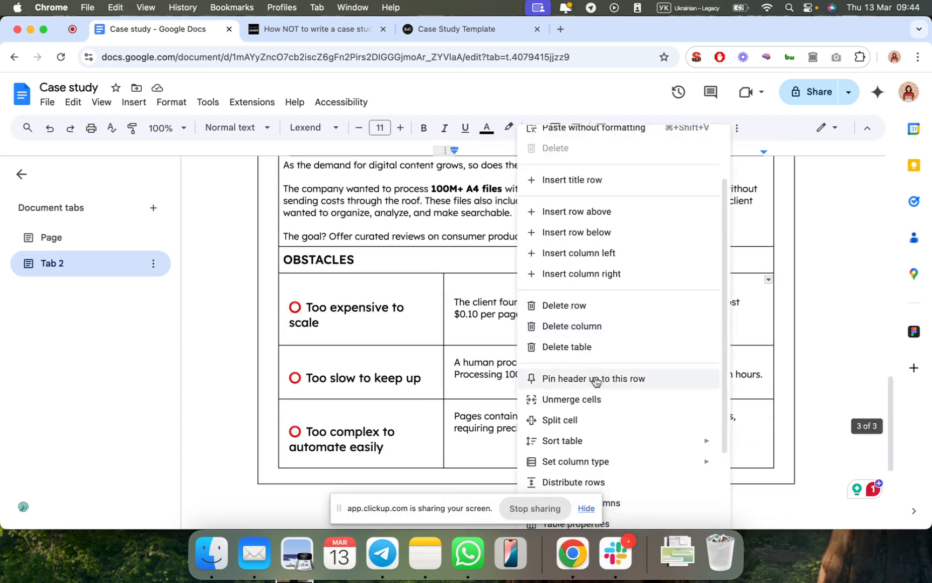
{"action": "scroll", "coordinate": [588, 460], "scroll_direction": "down", "scroll_amount": 3}
{"action": "left_click", "coordinate": [575, 446]}
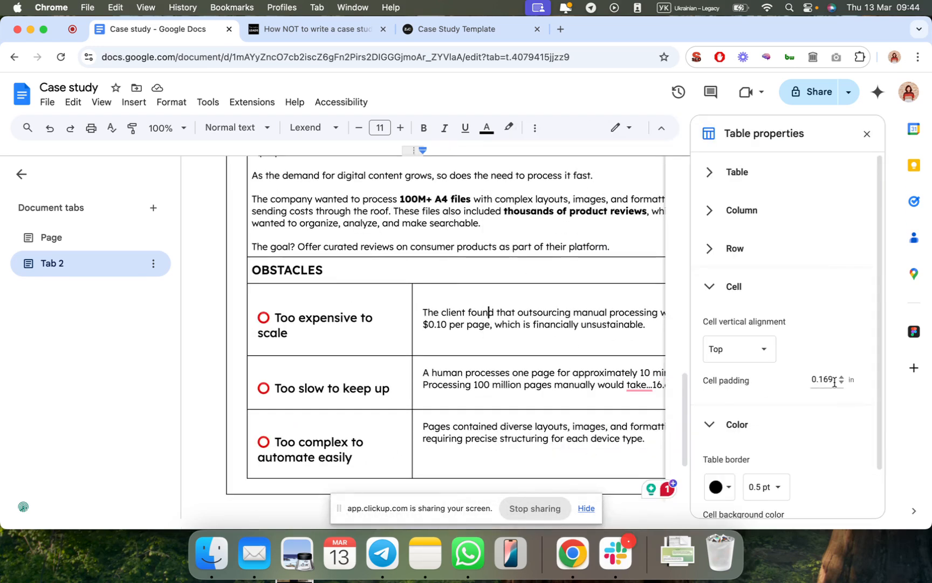
{"action": "left_click", "coordinate": [774, 485]}
{"action": "left_click", "coordinate": [775, 462]}
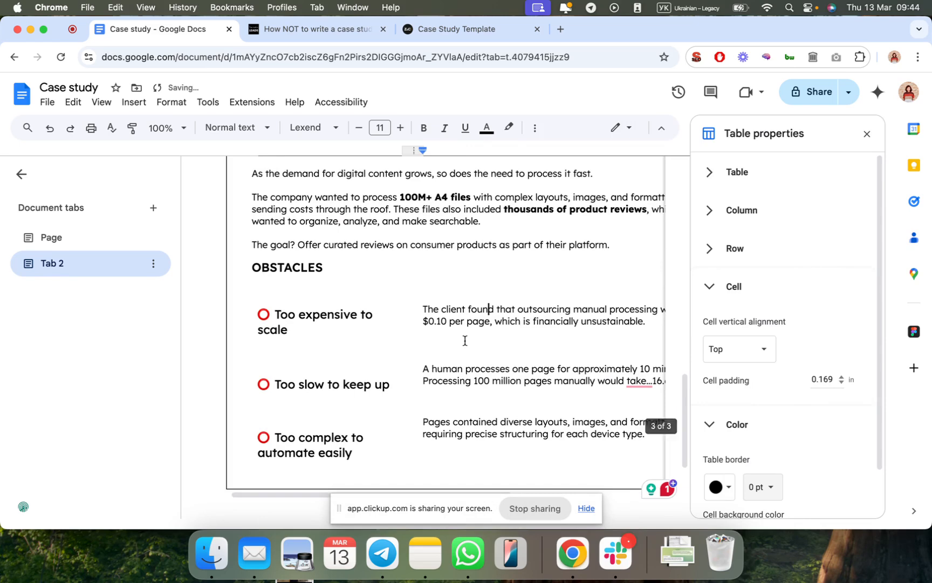
{"action": "left_click", "coordinate": [866, 134]}
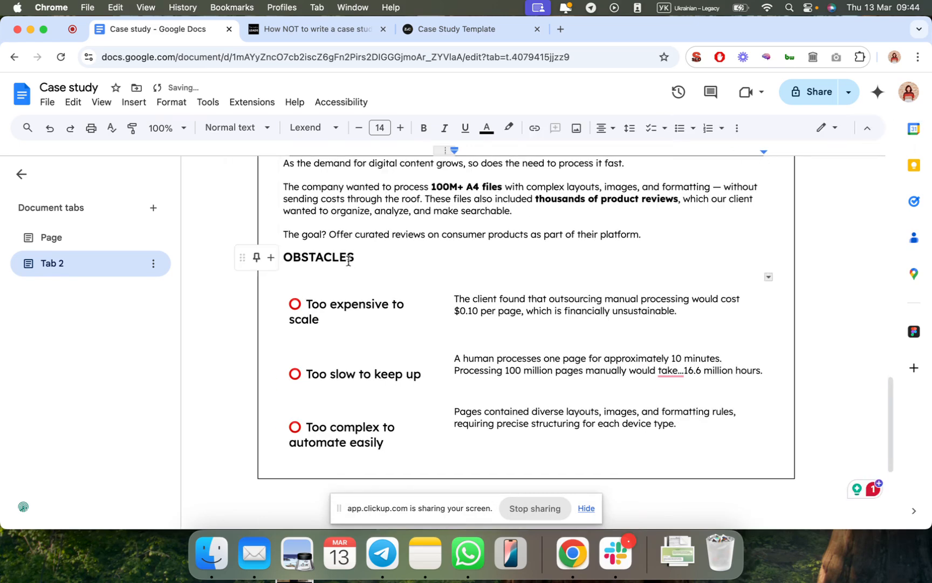
Insert a blank line above the OBSTACLES heading in Tab 2.
{"action": "left_click", "coordinate": [65, 243]}
{"action": "left_click", "coordinate": [54, 268]}
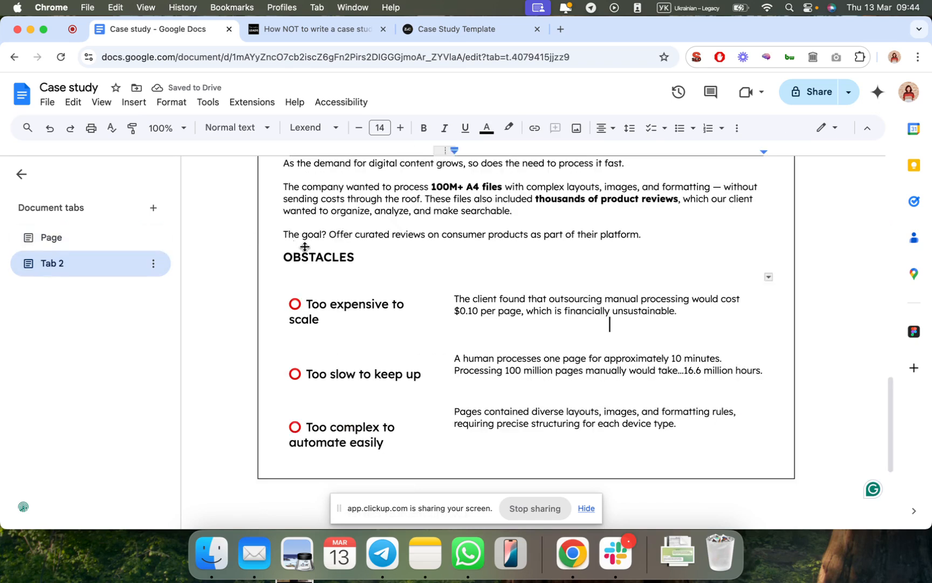
{"action": "left_click", "coordinate": [284, 257]}
{"action": "key", "text": "Return"}
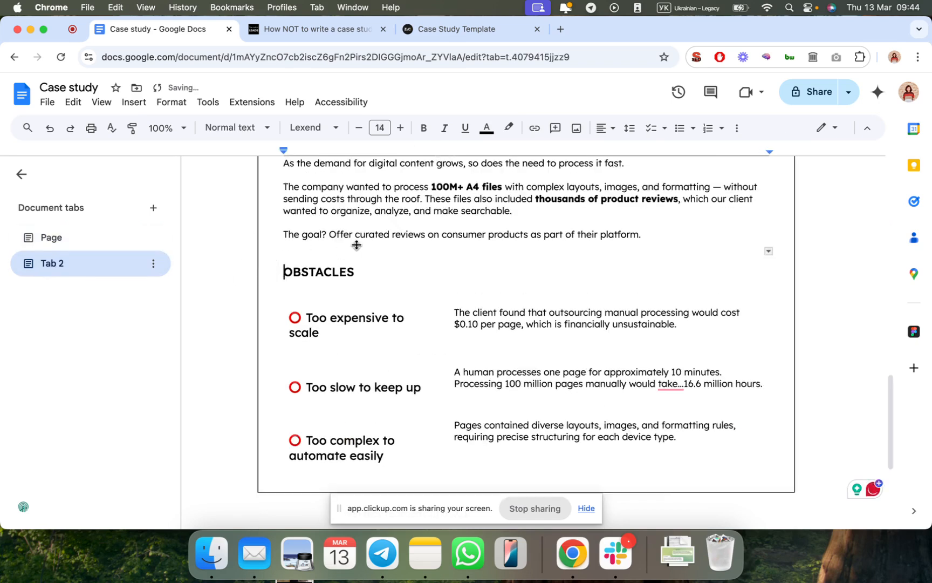
Set all three segments of the border between the goal paragraph and the OBSTACLES heading to 0.5 pt.
{"action": "left_click", "coordinate": [356, 245]}
{"action": "left_click", "coordinate": [284, 128]}
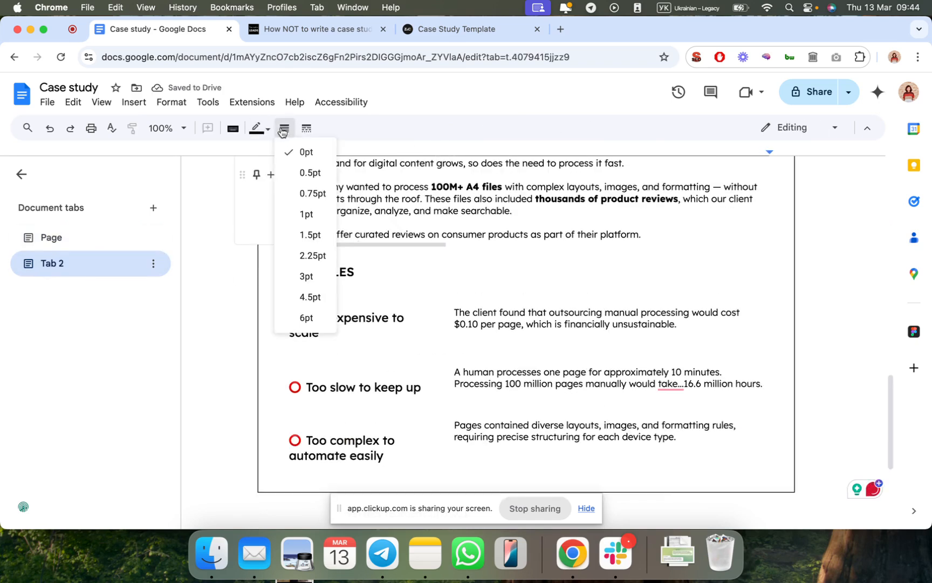
{"action": "left_click", "coordinate": [310, 172]}
{"action": "left_click", "coordinate": [548, 244]}
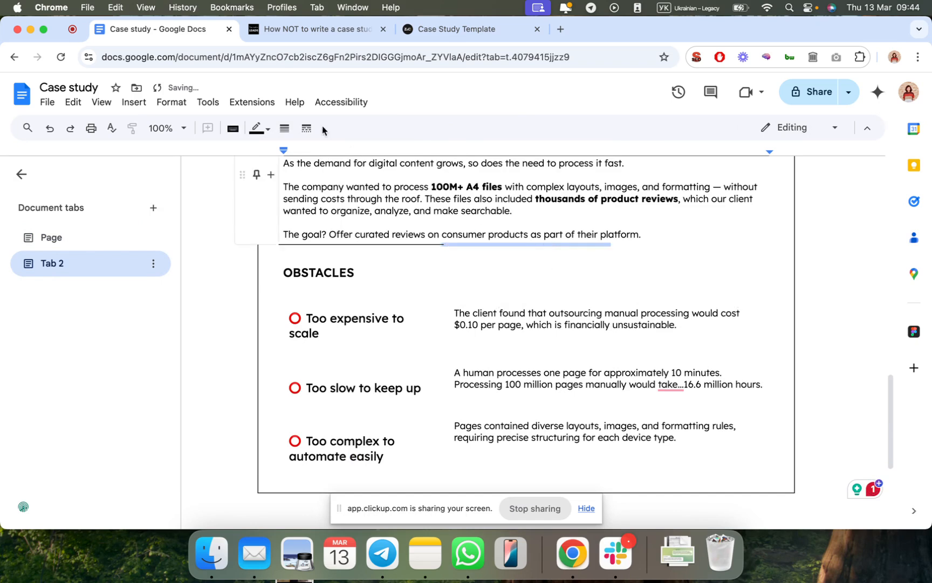
{"action": "left_click", "coordinate": [285, 128]}
{"action": "left_click", "coordinate": [308, 173]}
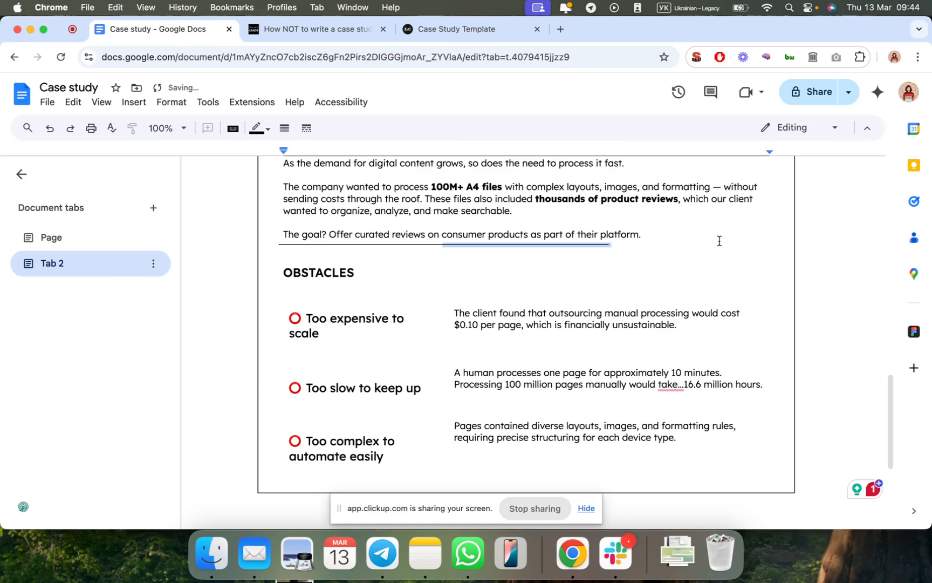
{"action": "left_click", "coordinate": [719, 243]}
{"action": "left_click", "coordinate": [284, 127]}
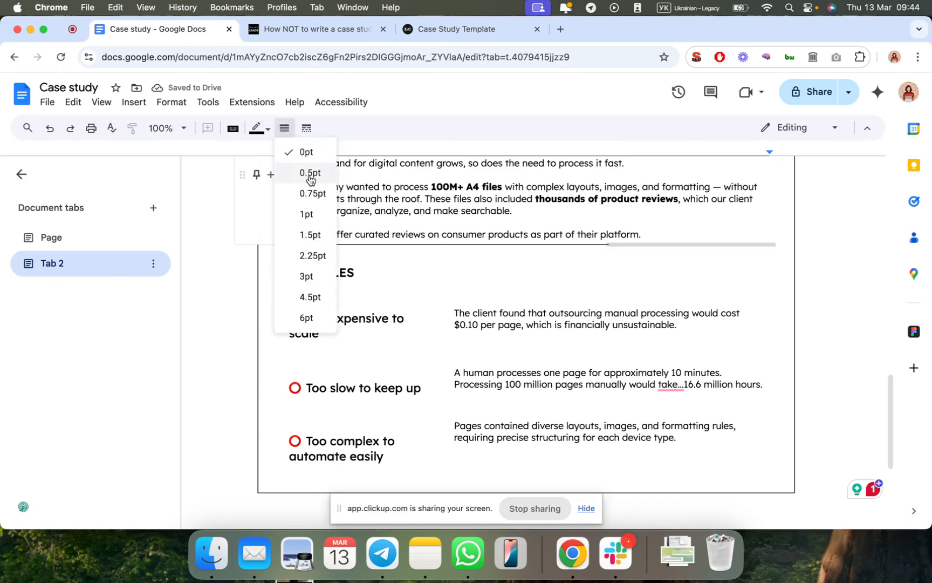
{"action": "left_click", "coordinate": [291, 174]}
{"action": "left_click", "coordinate": [551, 305]}
{"action": "scroll", "coordinate": [551, 305], "scroll_direction": "up", "scroll_amount": 4}
{"action": "scroll", "coordinate": [551, 302], "scroll_direction": "down", "scroll_amount": 4}
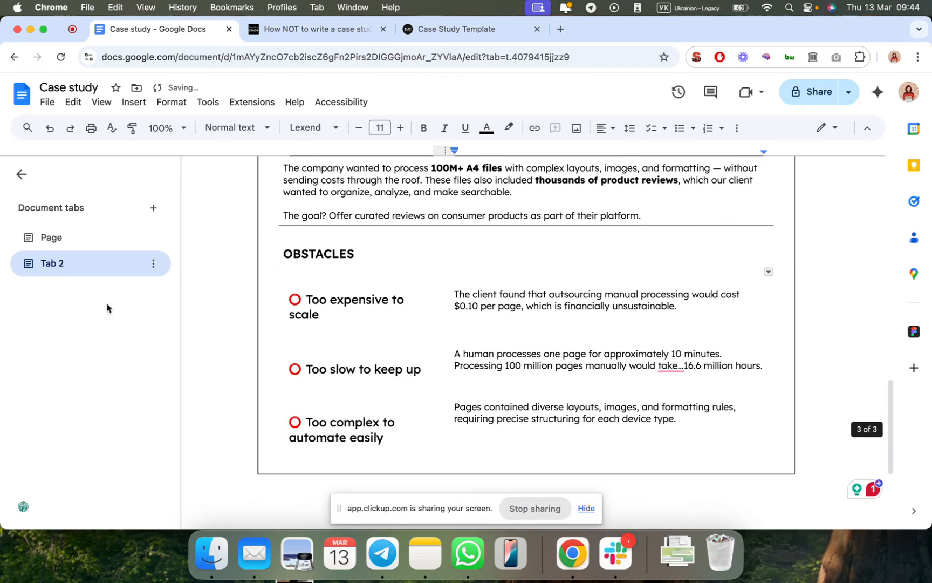
Compare the rebuilt challenge and obstacles section with the original on the Page tab, including what follows it.
{"action": "left_click", "coordinate": [83, 247]}
{"action": "scroll", "coordinate": [450, 347], "scroll_direction": "down", "scroll_amount": 3}
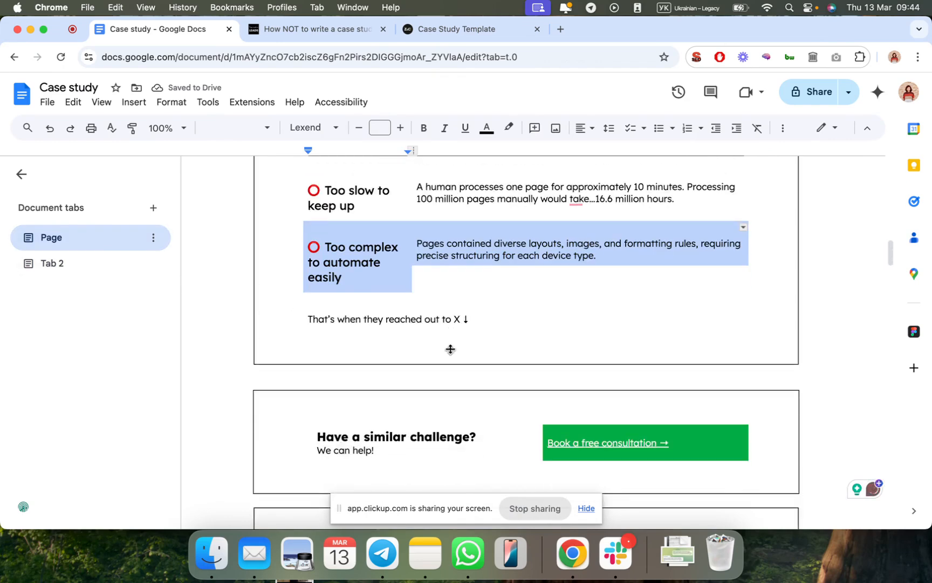
{"action": "left_click", "coordinate": [514, 283]}
{"action": "scroll", "coordinate": [515, 283], "scroll_direction": "down", "scroll_amount": 3}
{"action": "left_click", "coordinate": [56, 267]}
{"action": "scroll", "coordinate": [506, 296], "scroll_direction": "up", "scroll_amount": 4}
{"action": "scroll", "coordinate": [506, 296], "scroll_direction": "up", "scroll_amount": 2}
{"action": "scroll", "coordinate": [505, 296], "scroll_direction": "down", "scroll_amount": 3}
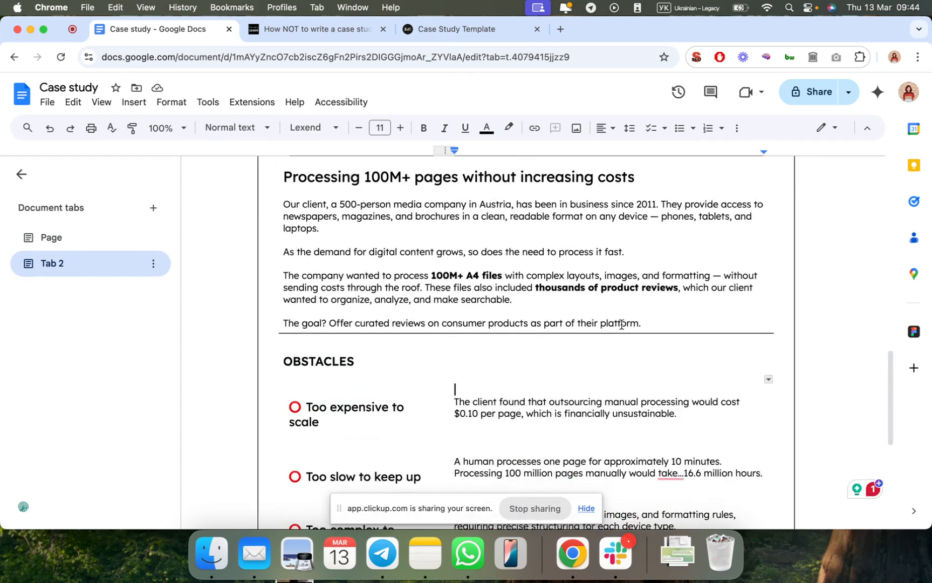
Add a blank line after the paragraph ending "as part of their platform.".
{"action": "left_click", "coordinate": [652, 324]}
{"action": "key", "text": "Return"}
{"action": "scroll", "coordinate": [536, 270], "scroll_direction": "up", "scroll_amount": 3}
{"action": "scroll", "coordinate": [537, 270], "scroll_direction": "down", "scroll_amount": 5}
{"action": "scroll", "coordinate": [538, 270], "scroll_direction": "up", "scroll_amount": 9}
{"action": "scroll", "coordinate": [538, 270], "scroll_direction": "up", "scroll_amount": 5}
{"action": "scroll", "coordinate": [477, 390], "scroll_direction": "down", "scroll_amount": 12}
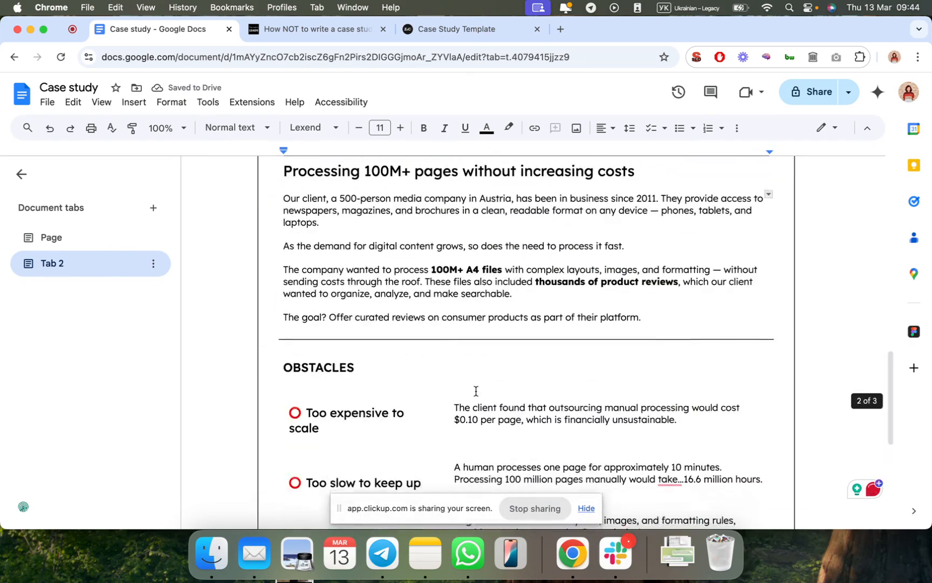
Duplicate the framed challenge and obstacles table below the original in Tab 2.
{"action": "scroll", "coordinate": [476, 390], "scroll_direction": "down", "scroll_amount": 6}
{"action": "scroll", "coordinate": [413, 362], "scroll_direction": "up", "scroll_amount": 3}
{"action": "scroll", "coordinate": [413, 363], "scroll_direction": "up", "scroll_amount": 4}
{"action": "scroll", "coordinate": [462, 196], "scroll_direction": "down", "scroll_amount": 7}
{"action": "left_click_drag", "start_coordinate": [449, 187], "coordinate": [410, 301]}
{"action": "left_click", "coordinate": [391, 346]}
{"action": "scroll", "coordinate": [337, 344], "scroll_direction": "up", "scroll_amount": 3}
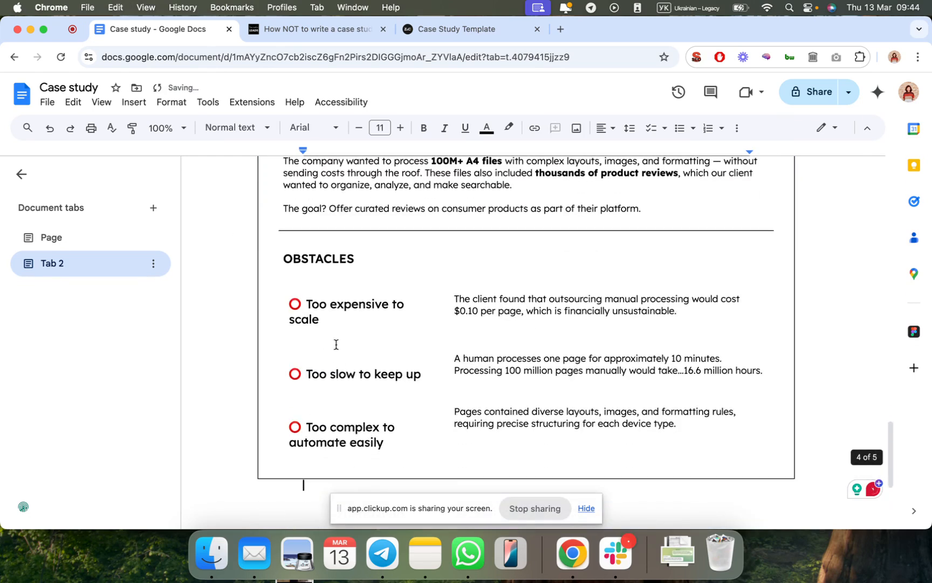
Delete the OBSTACLES heading row and the three obstacle rows from the copied table.
{"action": "left_click_drag", "start_coordinate": [368, 249], "coordinate": [614, 426]}
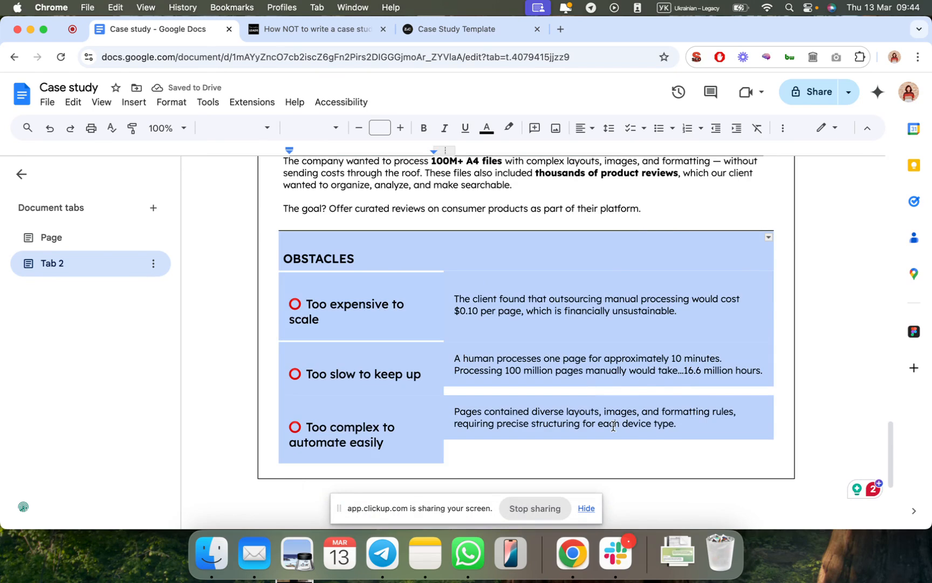
{"action": "right_click", "coordinate": [613, 426]}
{"action": "left_click", "coordinate": [664, 236]}
{"action": "scroll", "coordinate": [593, 272], "scroll_direction": "up", "scroll_amount": 4}
Check the next section on the Page tab and clear the challenge heading, title and body text from the copied table.
{"action": "left_click", "coordinate": [63, 240]}
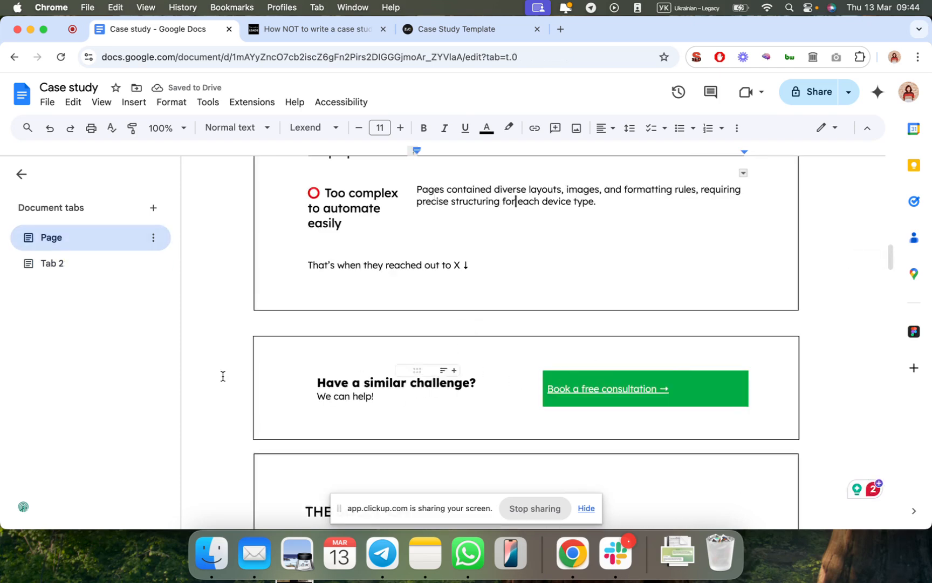
{"action": "left_click", "coordinate": [92, 264]}
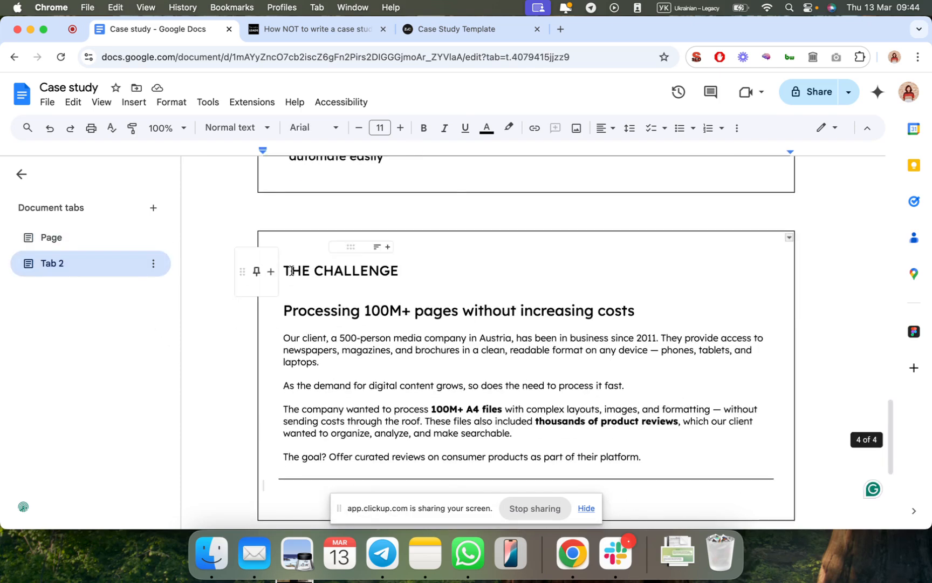
{"action": "left_click_drag", "start_coordinate": [281, 271], "coordinate": [506, 462]}
{"action": "key", "text": "BackSpace"}
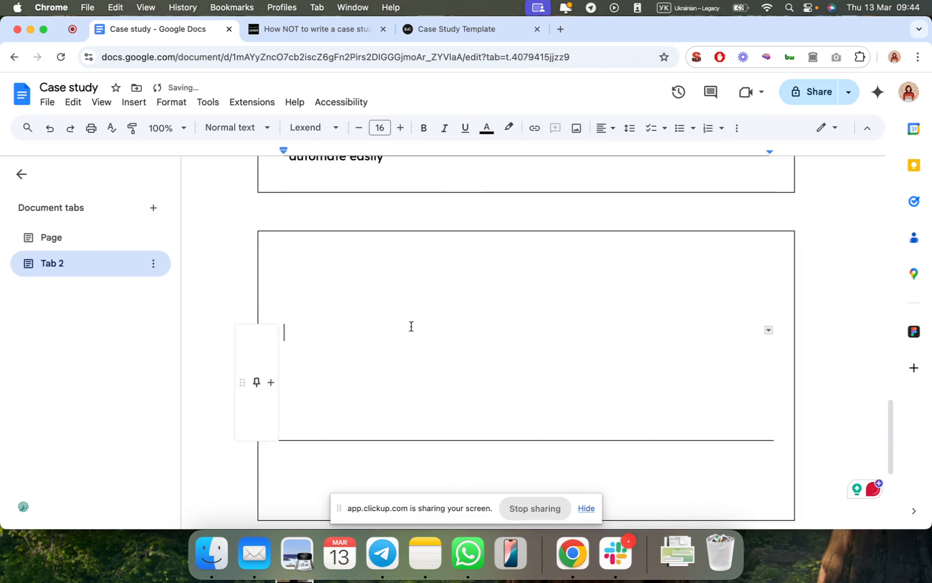
Set the emptied inner table's border width to 0.5 pt so its cells are outlined.
{"action": "right_click", "coordinate": [496, 395]}
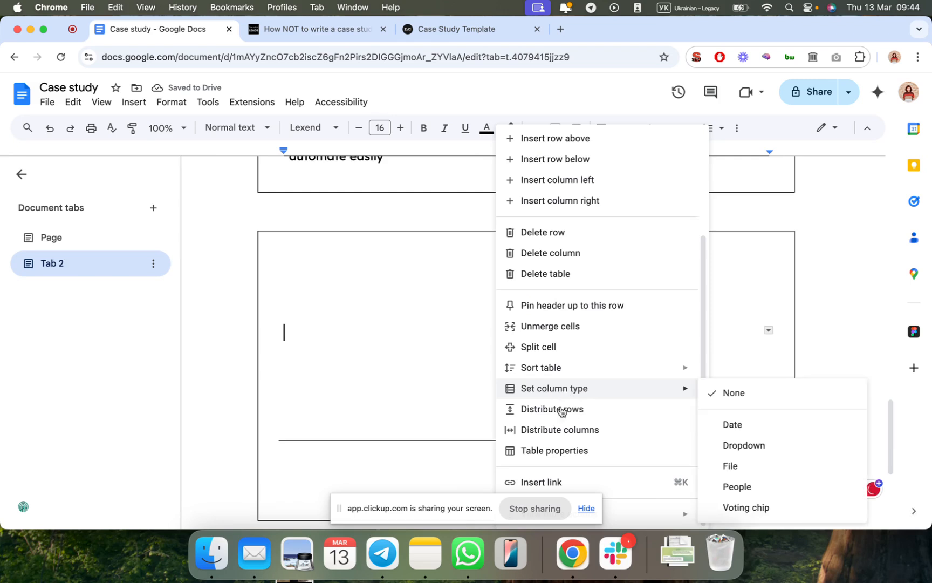
{"action": "left_click", "coordinate": [557, 456]}
{"action": "left_click", "coordinate": [748, 488]}
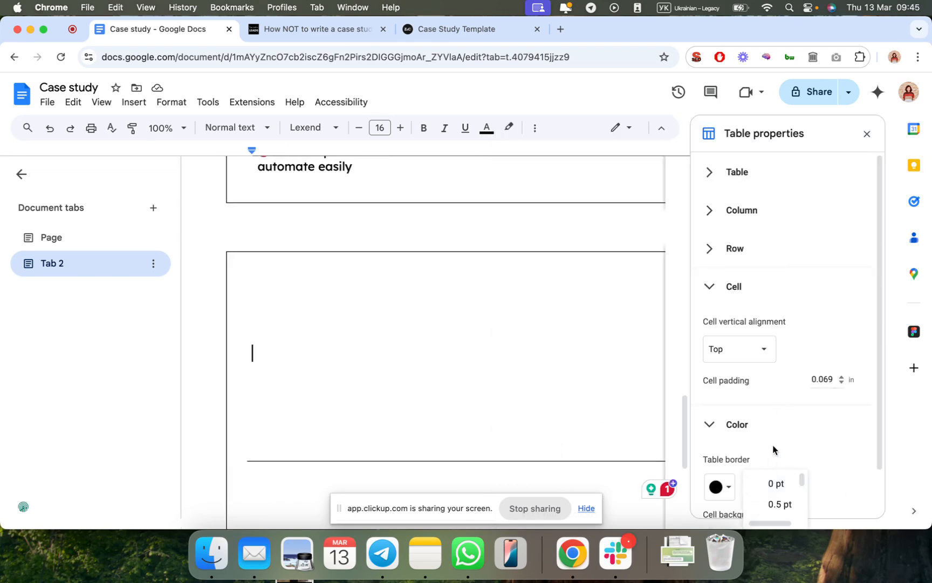
{"action": "left_click", "coordinate": [778, 502]}
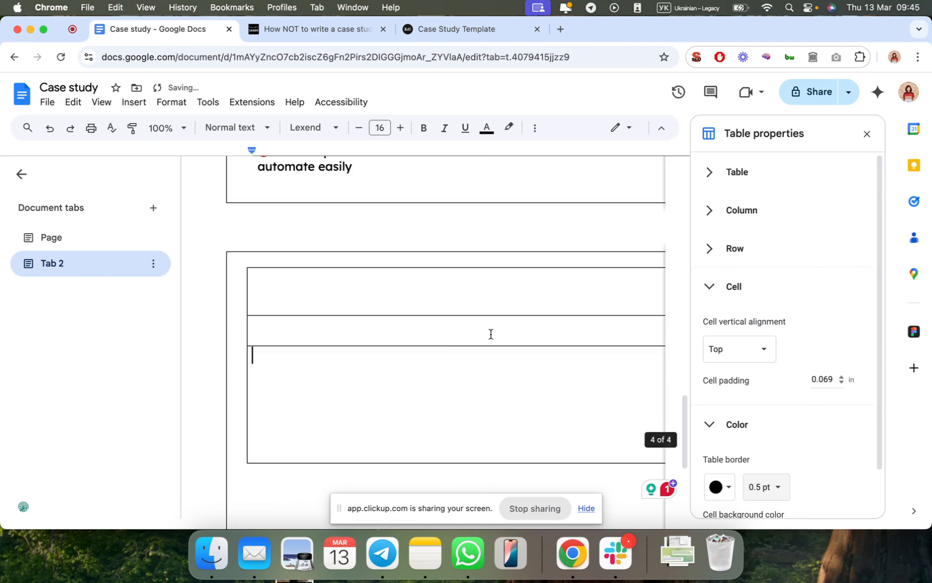
{"action": "left_click", "coordinate": [867, 133]}
Unmerge the cells in the top two rows of the emptied inner table.
{"action": "left_click_drag", "start_coordinate": [479, 301], "coordinate": [574, 302]}
{"action": "right_click", "coordinate": [574, 303]}
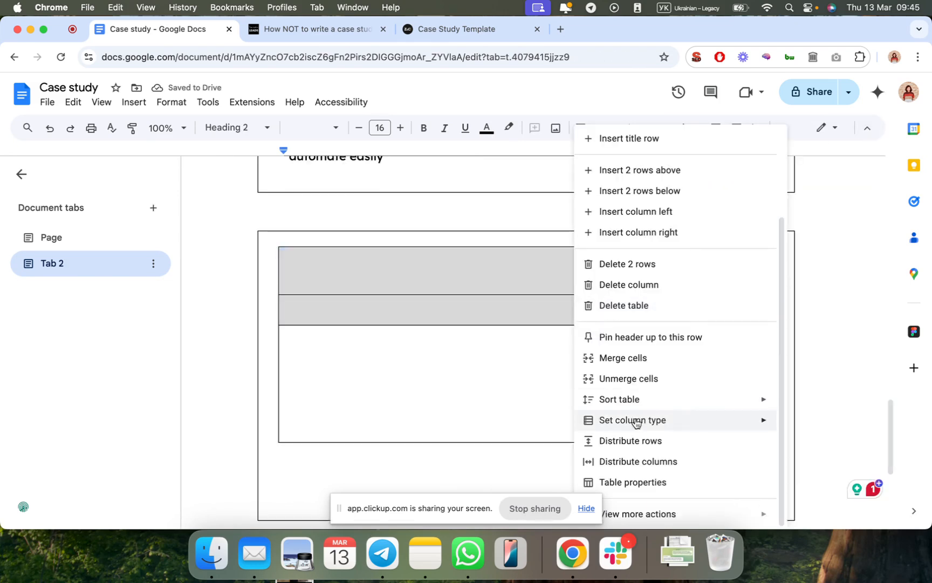
{"action": "left_click", "coordinate": [620, 376]}
Delete the third column of the emptied inner table and make the remaining two columns equally wide across the frame.
{"action": "left_click", "coordinate": [632, 266]}
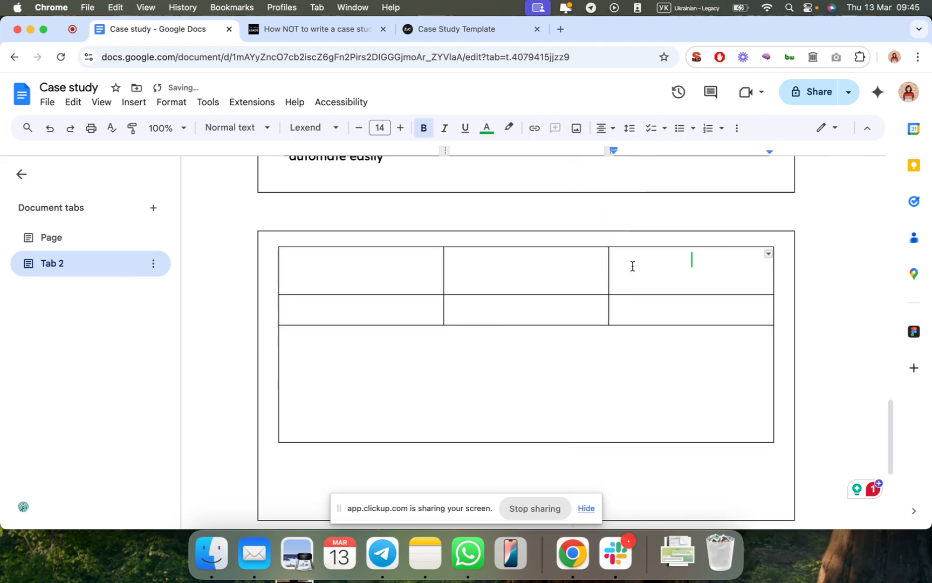
{"action": "right_click", "coordinate": [685, 273]}
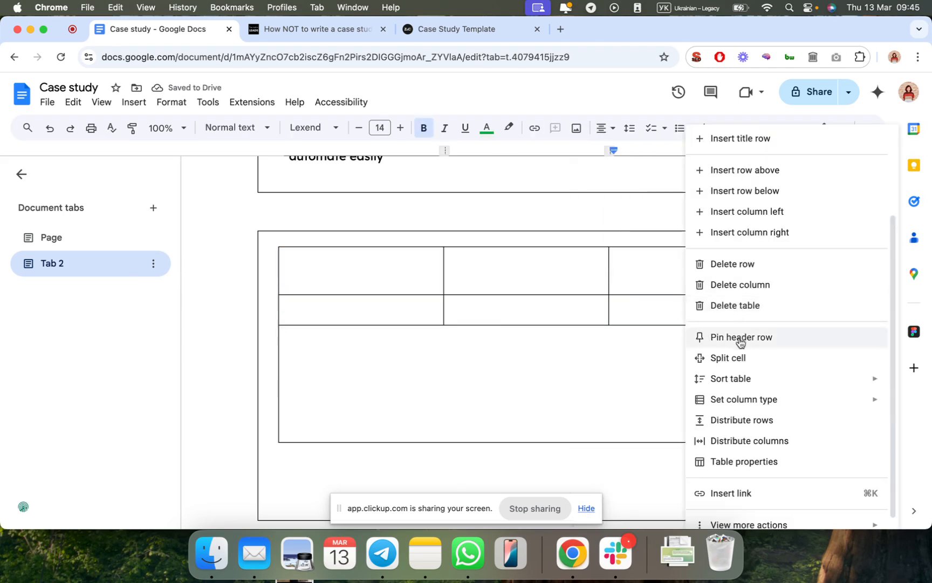
{"action": "left_click", "coordinate": [736, 285]}
{"action": "left_click_drag", "start_coordinate": [474, 278], "coordinate": [630, 296]}
{"action": "left_click_drag", "start_coordinate": [703, 279], "coordinate": [767, 318]}
Delete the tall merged bottom row of the inner table and shorten the outer frame around the remaining rows.
{"action": "scroll", "coordinate": [592, 359], "scroll_direction": "down", "scroll_amount": 10}
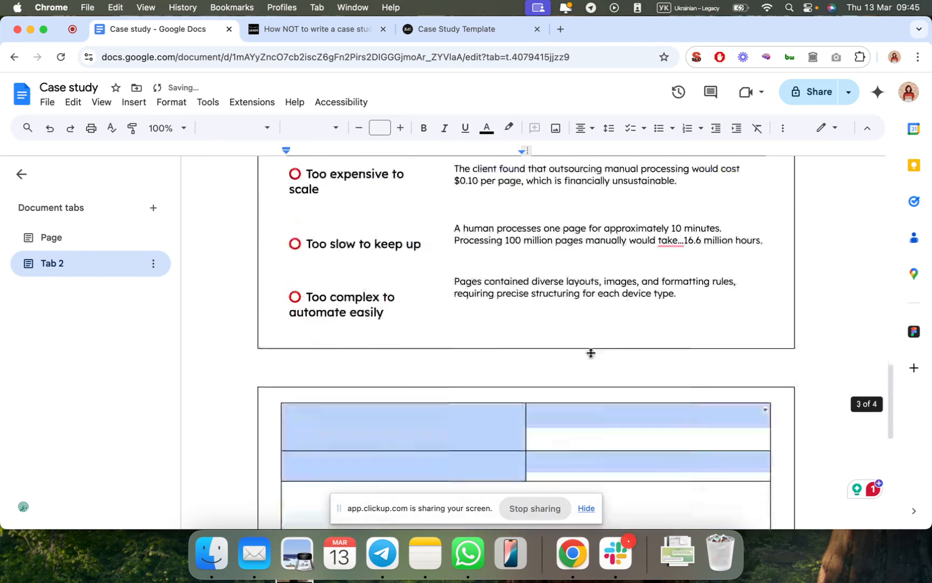
{"action": "left_click", "coordinate": [479, 346]}
{"action": "right_click", "coordinate": [479, 345]}
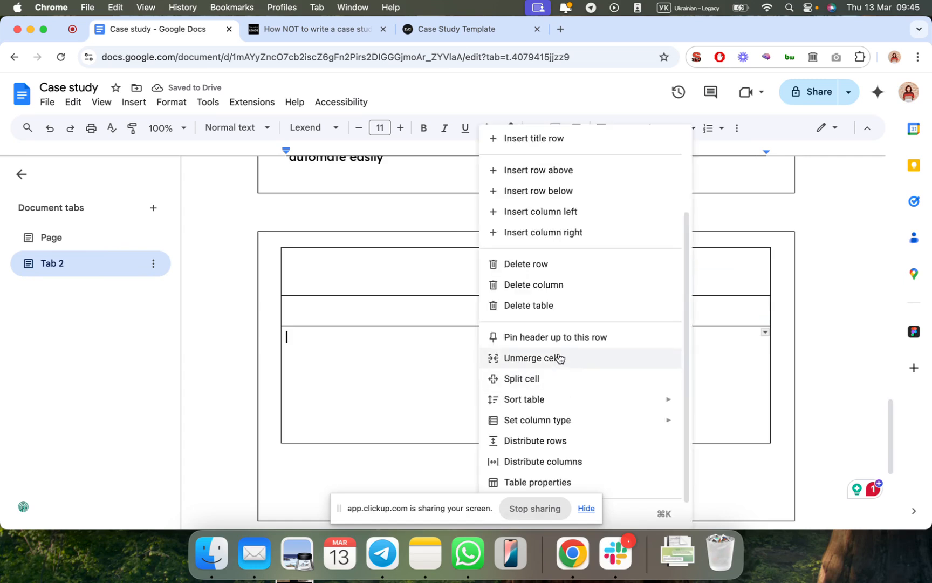
{"action": "left_click", "coordinate": [541, 267]}
{"action": "scroll", "coordinate": [430, 430], "scroll_direction": "down", "scroll_amount": 3}
{"action": "left_click_drag", "start_coordinate": [538, 357], "coordinate": [537, 258]}
{"action": "scroll", "coordinate": [537, 223], "scroll_direction": "up", "scroll_amount": 3}
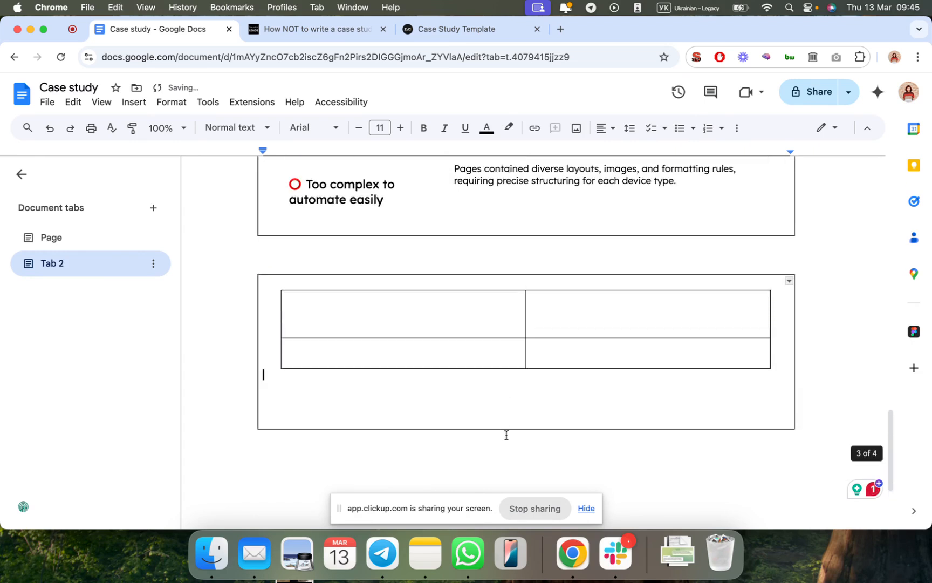
{"action": "left_click_drag", "start_coordinate": [510, 429], "coordinate": [510, 387]}
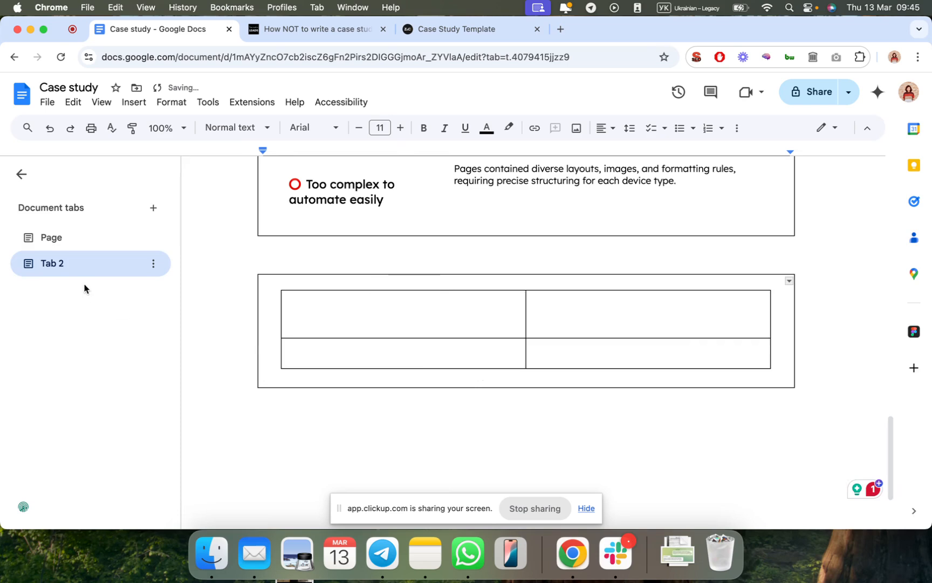
Copy "Have a similar challenge? We can help!" from the Page tab into the first cell of the inner table on Tab 2.
{"action": "left_click", "coordinate": [93, 238]}
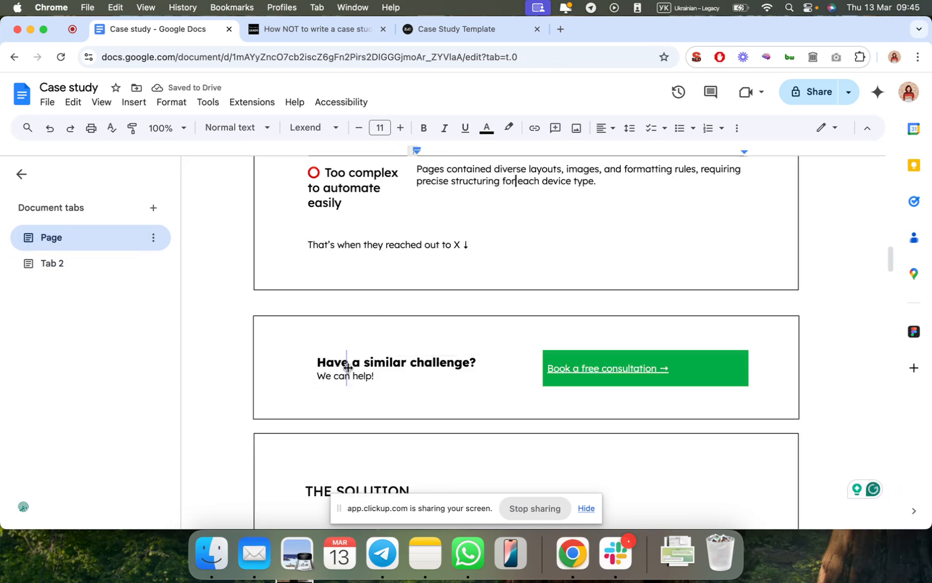
{"action": "left_click_drag", "start_coordinate": [352, 370], "coordinate": [305, 364]}
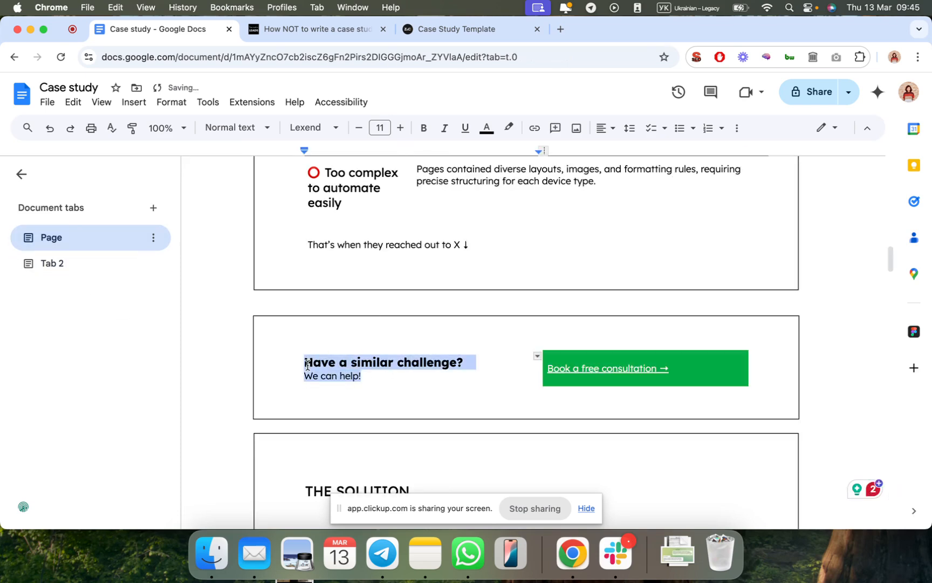
{"action": "left_click", "coordinate": [102, 264]}
{"action": "left_click", "coordinate": [364, 308]}
{"action": "key", "text": "super+v"}
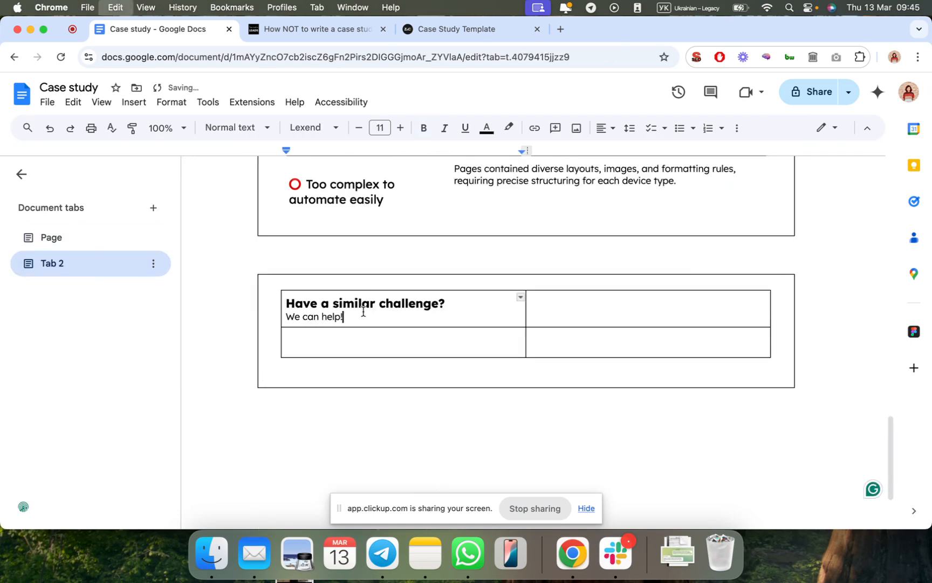
Try to copy the "Book a free consultation →" text from the Page tab into the second cell of the inner table's first row.
{"action": "left_click", "coordinate": [554, 312]}
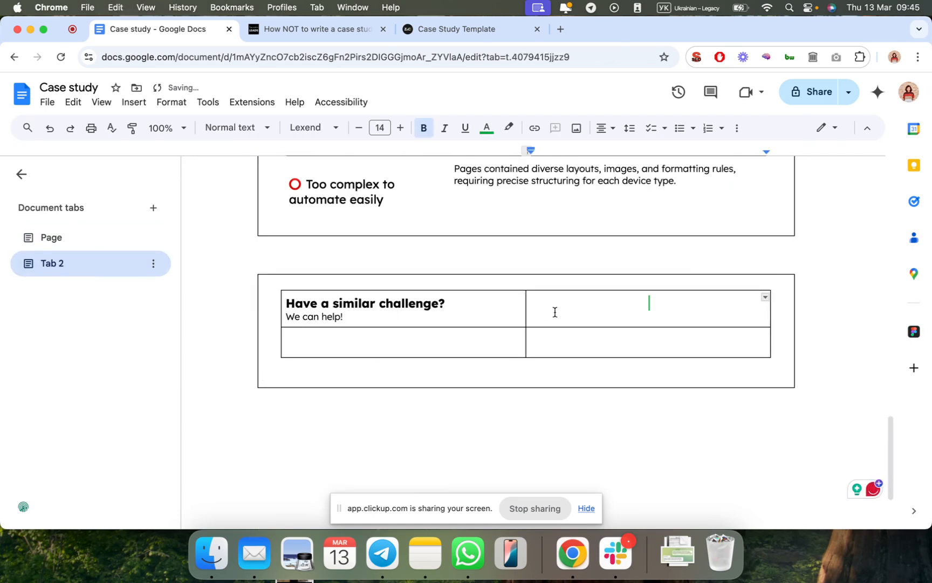
{"action": "left_click", "coordinate": [79, 238]}
{"action": "left_click_drag", "start_coordinate": [549, 369], "coordinate": [676, 368]}
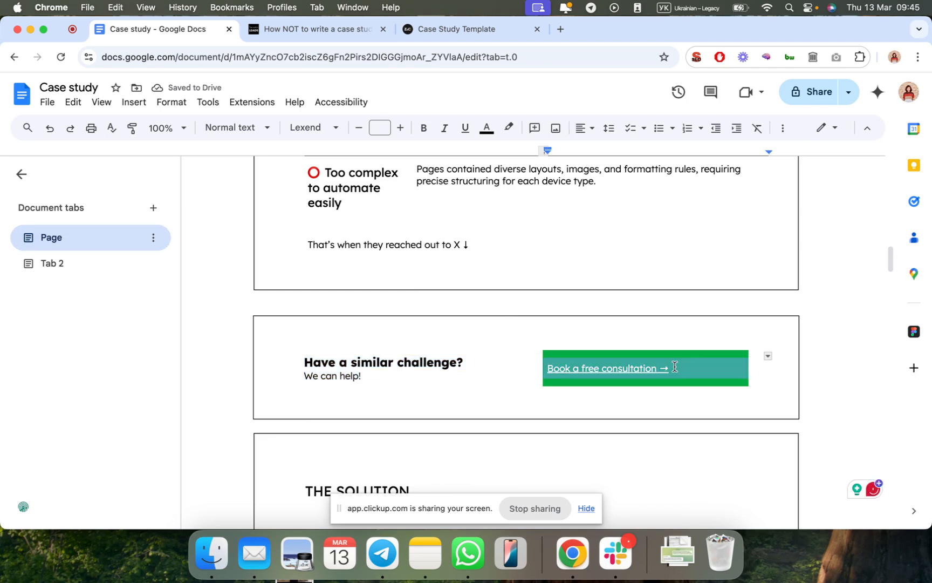
{"action": "key", "text": "super+c"}
{"action": "left_click", "coordinate": [63, 264]}
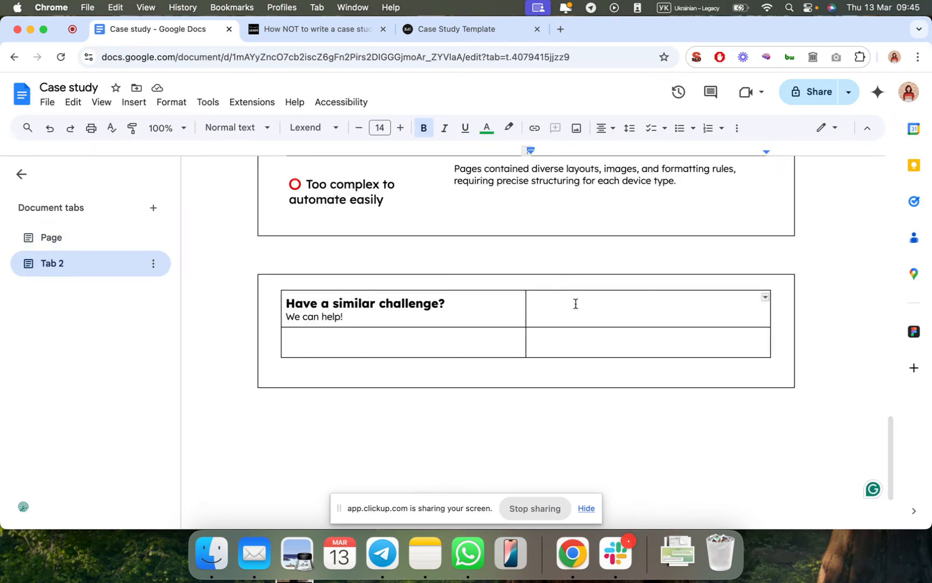
{"action": "key", "text": "super+v"}
{"action": "key", "text": "super+z"}
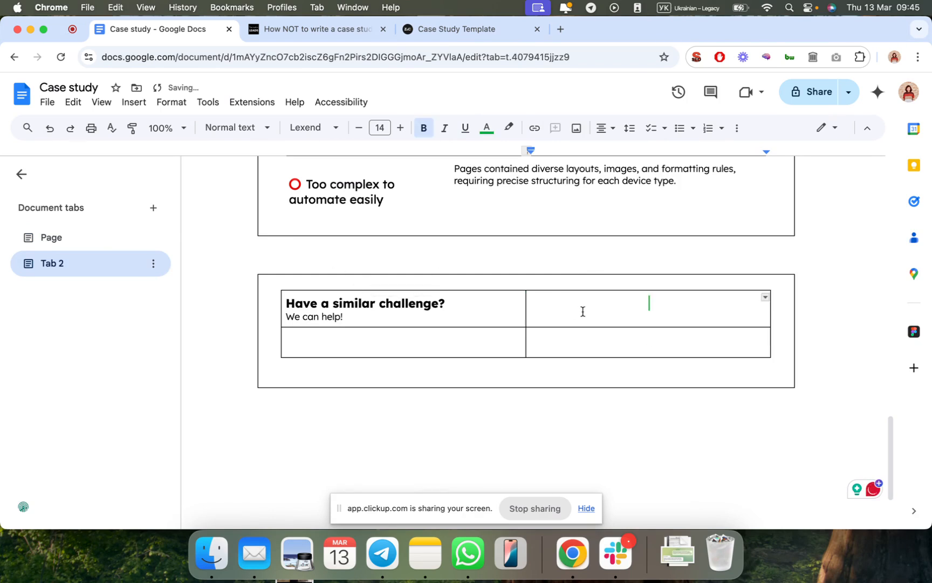
Give the empty cell beside the "Have a similar challenge?" text a green background.
{"action": "right_click", "coordinate": [583, 312]}
{"action": "left_click", "coordinate": [649, 462]}
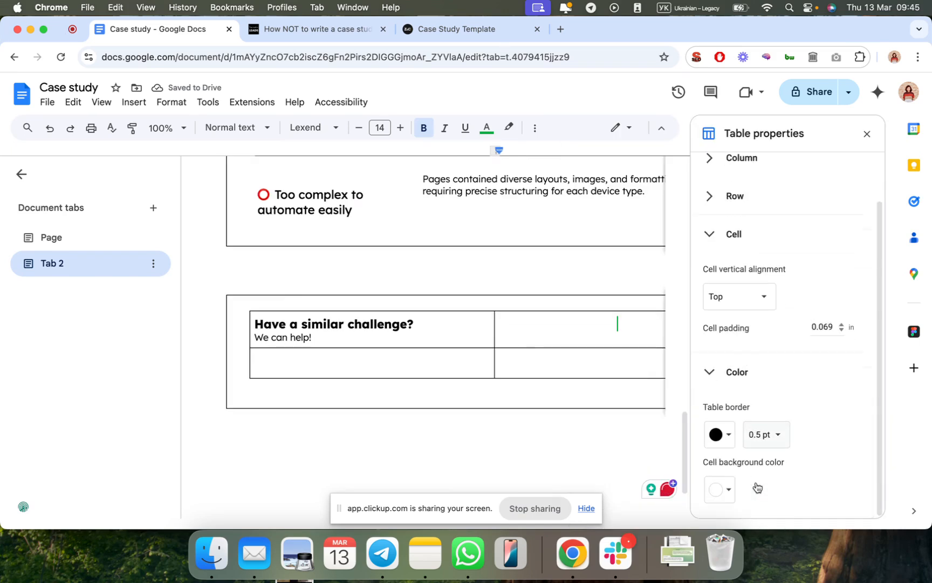
{"action": "left_click", "coordinate": [732, 491]}
{"action": "left_click", "coordinate": [719, 461]}
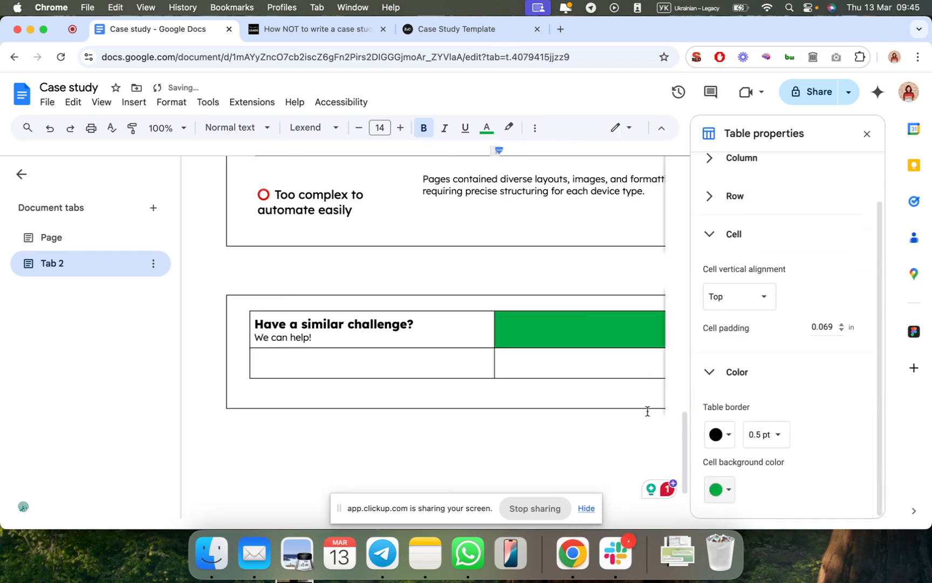
Delete the empty second row of the inner table and close the table properties.
{"action": "left_click", "coordinate": [460, 373]}
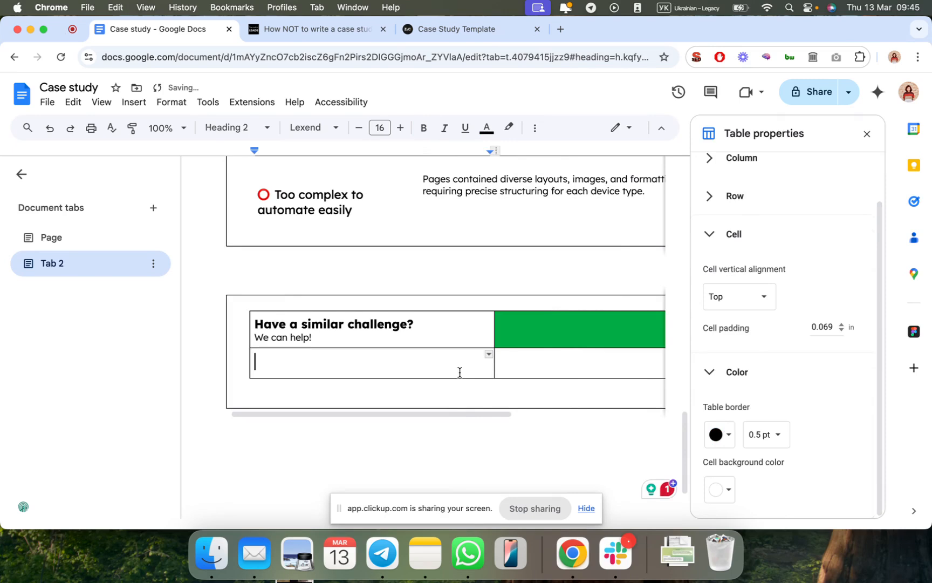
{"action": "right_click", "coordinate": [460, 372]}
{"action": "left_click", "coordinate": [525, 265]}
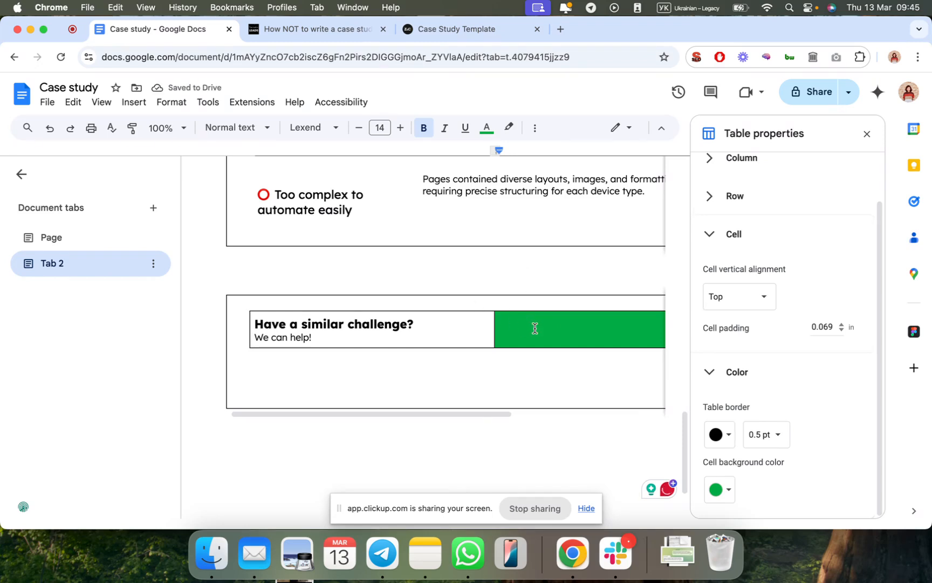
{"action": "left_click", "coordinate": [867, 135]}
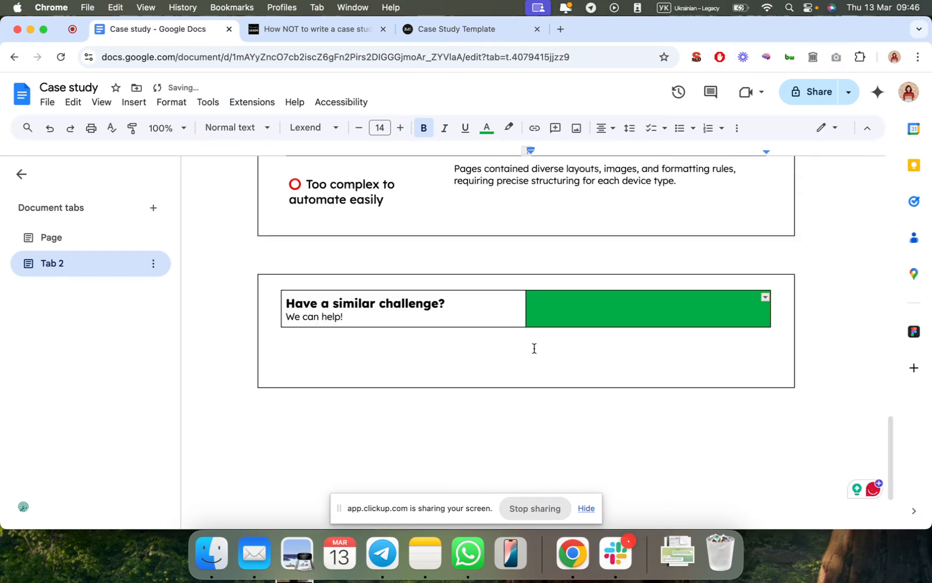
Set the green cell's text color to white and enter "Book a free consultation →" in it.
{"action": "left_click", "coordinate": [487, 136]}
{"action": "left_click", "coordinate": [622, 158]}
{"action": "key", "text": "ctrl+space"}
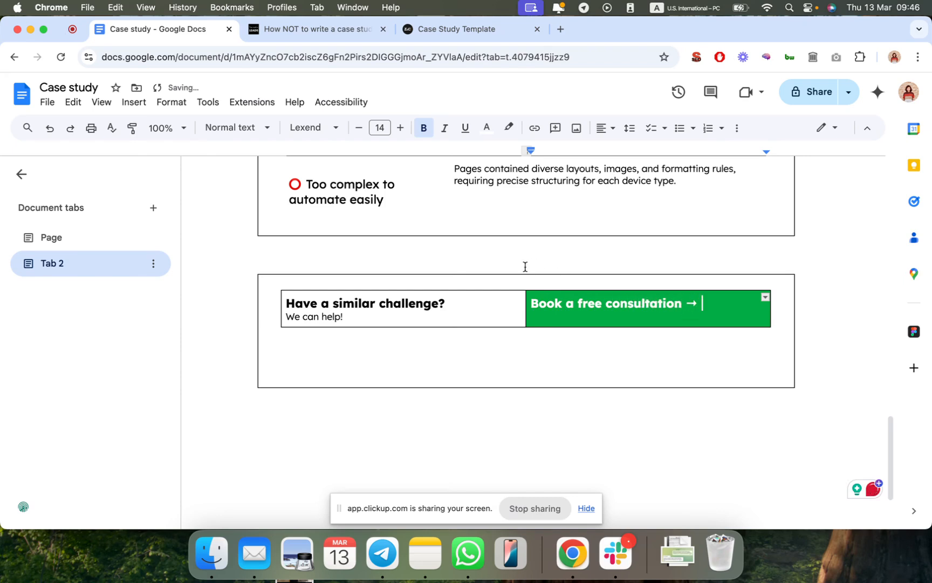
Format the "Book a free consultation →" text as underlined Lexend Light at size 11.
{"action": "left_click_drag", "start_coordinate": [533, 313], "coordinate": [667, 306]}
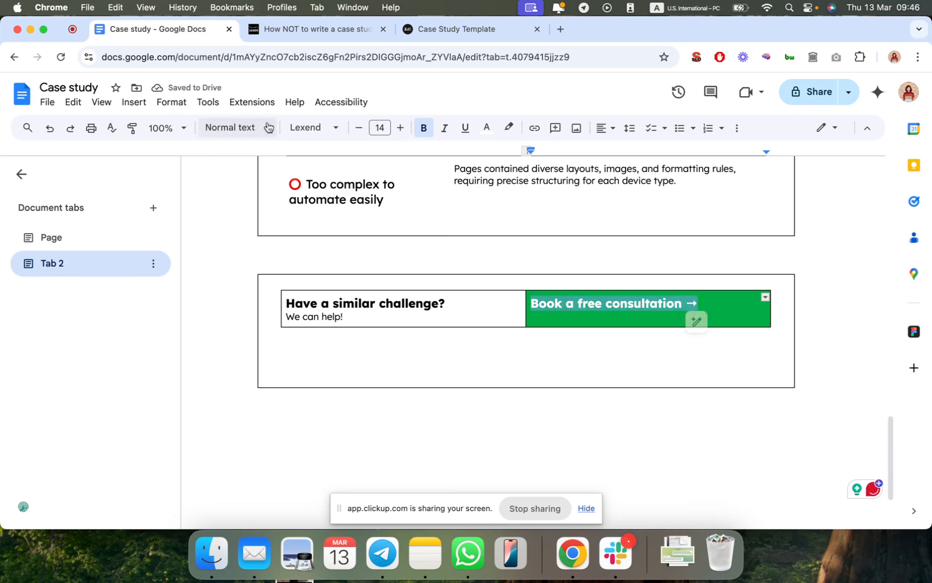
{"action": "left_click", "coordinate": [329, 128]}
{"action": "mouse_move", "coordinate": [385, 202]}
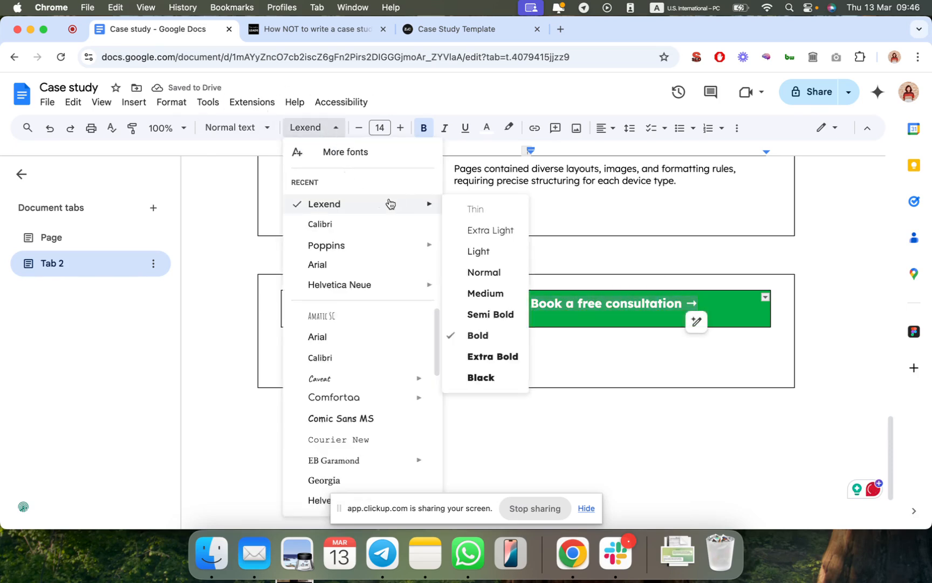
{"action": "left_click", "coordinate": [478, 247]}
{"action": "left_click", "coordinate": [465, 128]}
{"action": "left_click", "coordinate": [359, 128]}
{"action": "left_click", "coordinate": [360, 127]}
{"action": "left_click", "coordinate": [359, 127]}
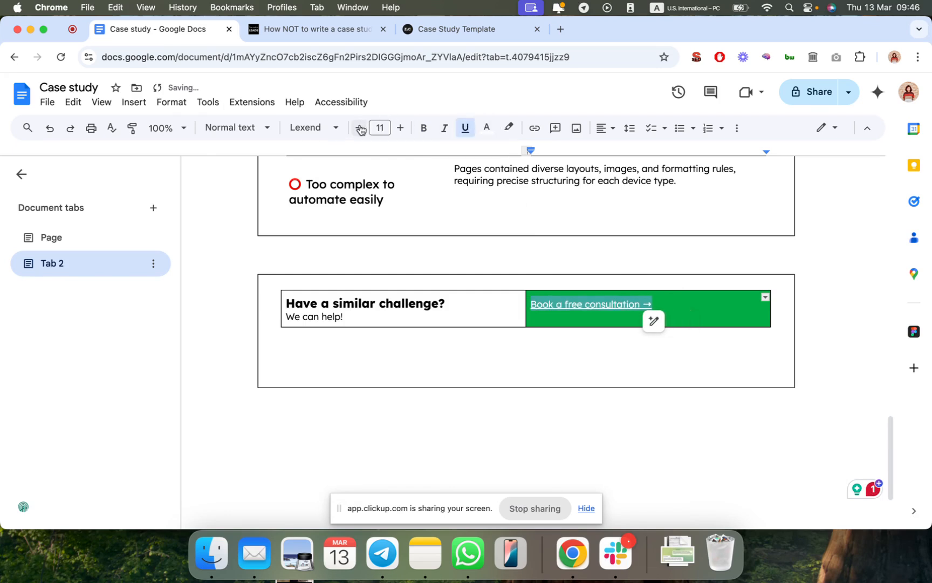
{"action": "left_click", "coordinate": [532, 302]}
{"action": "key", "text": "Return"}
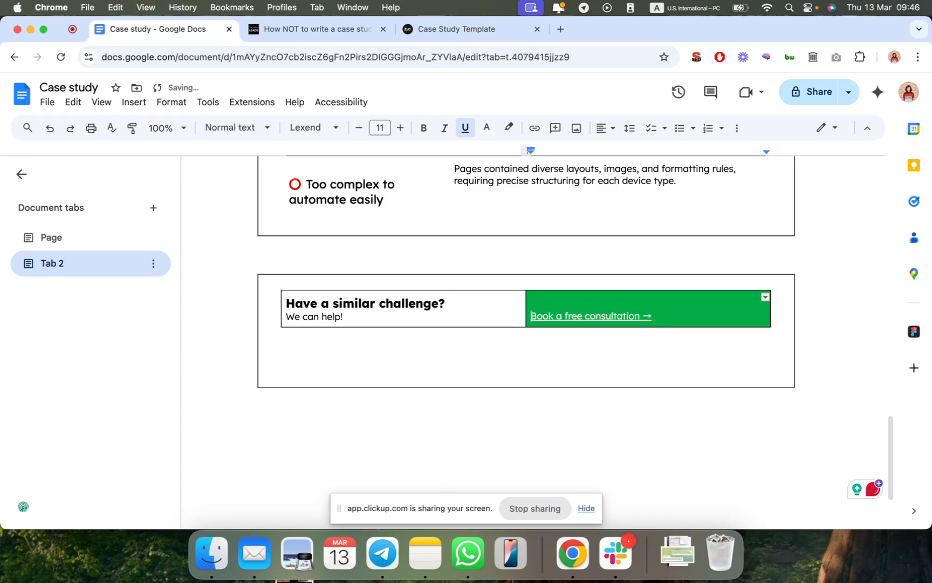
{"action": "key", "text": "BackSpace"}
Increase the cell padding of the green consultation cell and shorten the outer frame to fit closely below the inner table.
{"action": "left_click_drag", "start_coordinate": [534, 304], "coordinate": [649, 306]}
{"action": "right_click", "coordinate": [649, 306]}
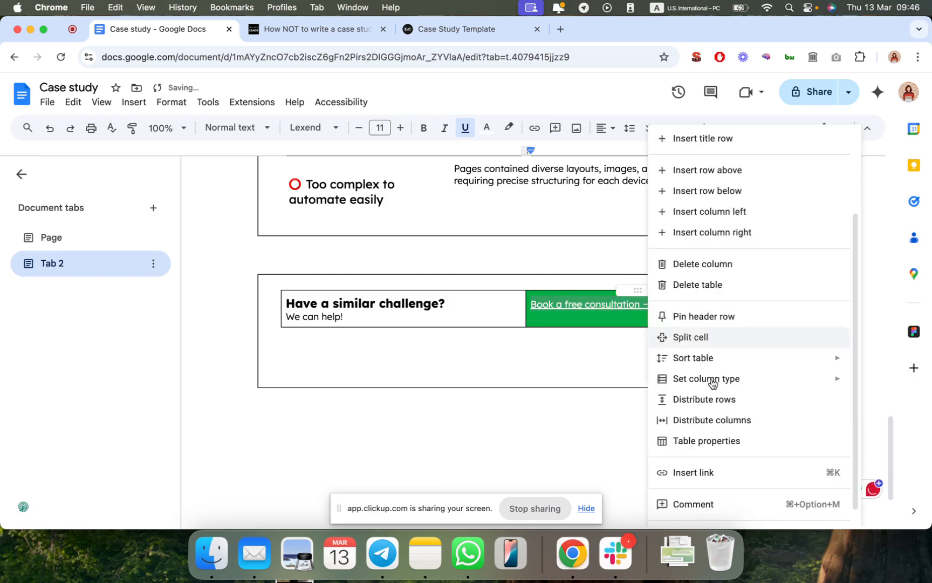
{"action": "left_click", "coordinate": [714, 441]}
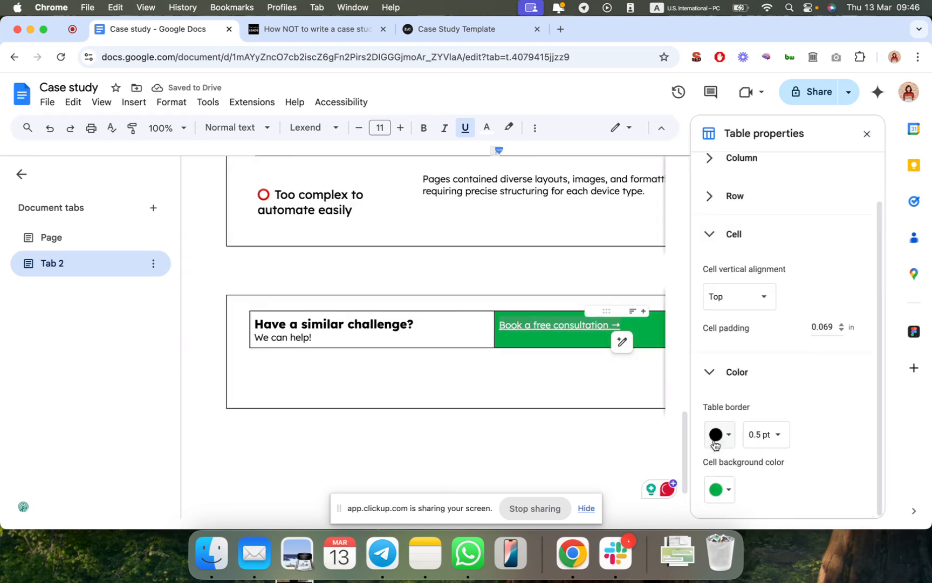
{"action": "left_click", "coordinate": [843, 325]}
{"action": "left_click", "coordinate": [427, 349]}
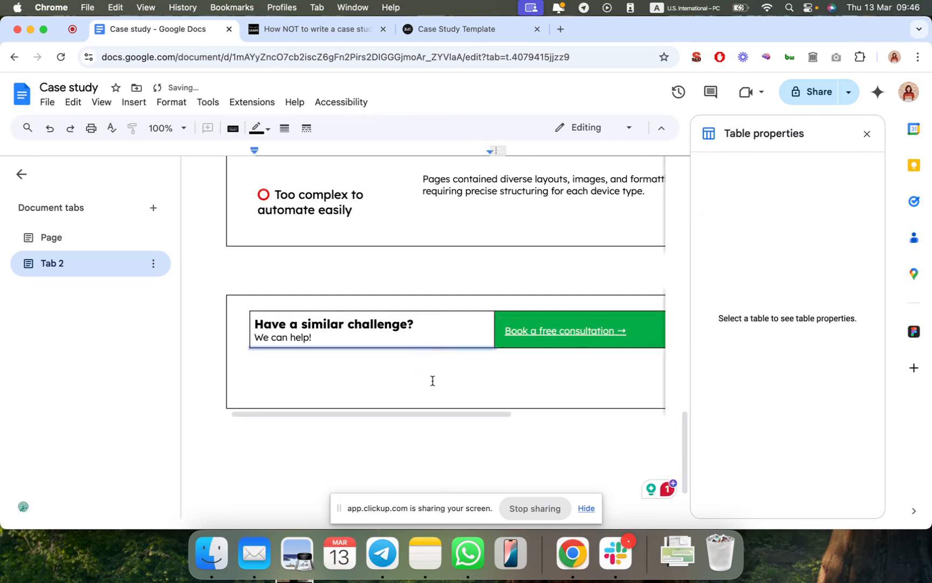
{"action": "left_click", "coordinate": [867, 134]}
{"action": "left_click_drag", "start_coordinate": [591, 386], "coordinate": [591, 340]}
{"action": "left_click", "coordinate": [480, 312]}
{"action": "key", "text": "Return"}
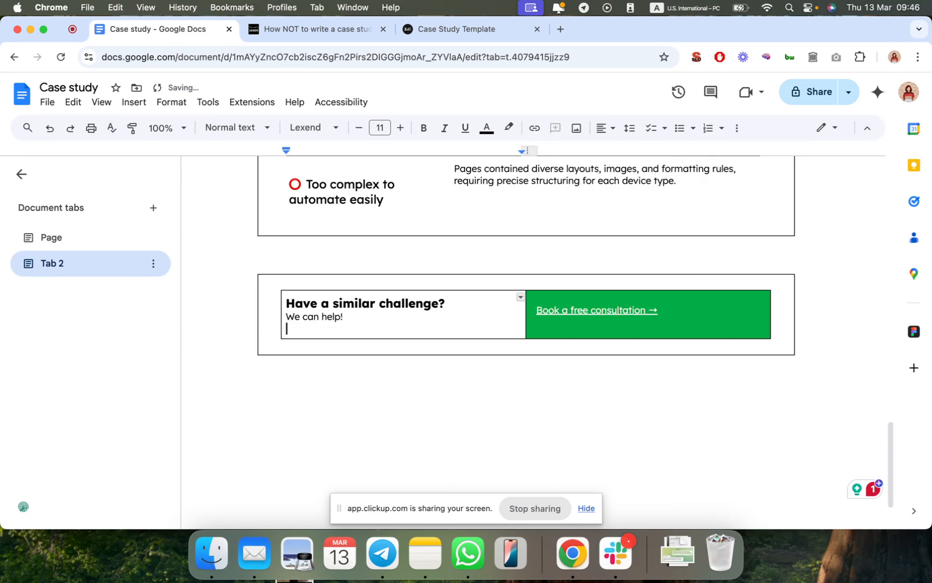
{"action": "left_click", "coordinate": [464, 299]}
{"action": "key", "text": "Return"}
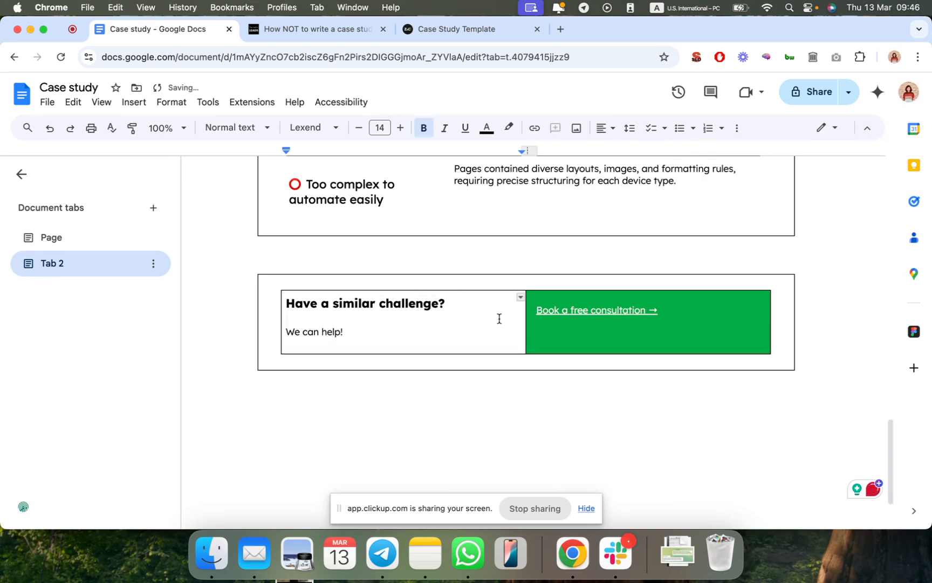
{"action": "key", "text": "BackSpace"}
{"action": "left_click", "coordinate": [456, 331]}
{"action": "key", "text": "BackSpace"}
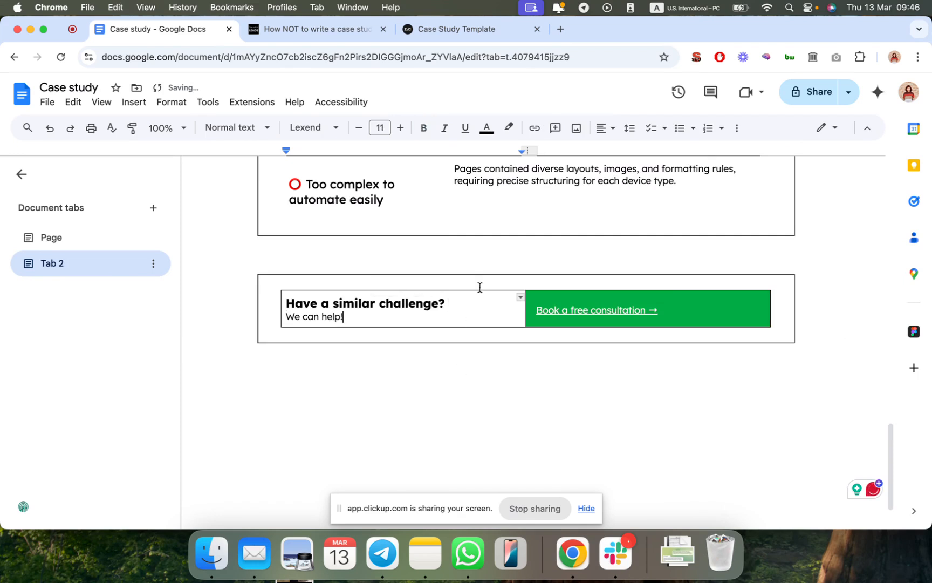
Set the inner table's border width to 0 pt to hide the lines around the challenge text and green cell.
{"action": "scroll", "coordinate": [478, 310], "scroll_direction": "up", "scroll_amount": 3}
{"action": "scroll", "coordinate": [478, 308], "scroll_direction": "down", "scroll_amount": 3}
{"action": "right_click", "coordinate": [485, 324]}
{"action": "left_click", "coordinate": [568, 443]}
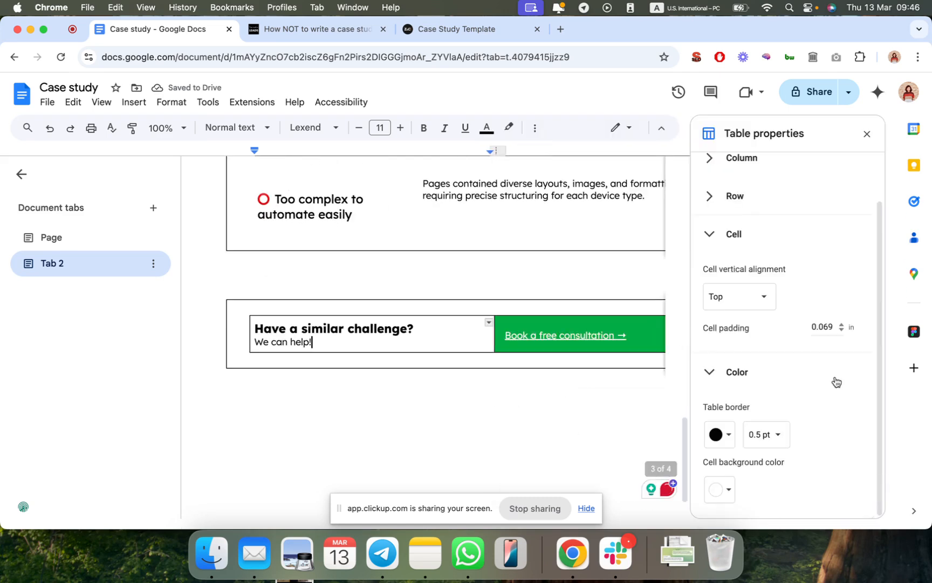
{"action": "left_click", "coordinate": [780, 438]}
{"action": "left_click", "coordinate": [780, 410]}
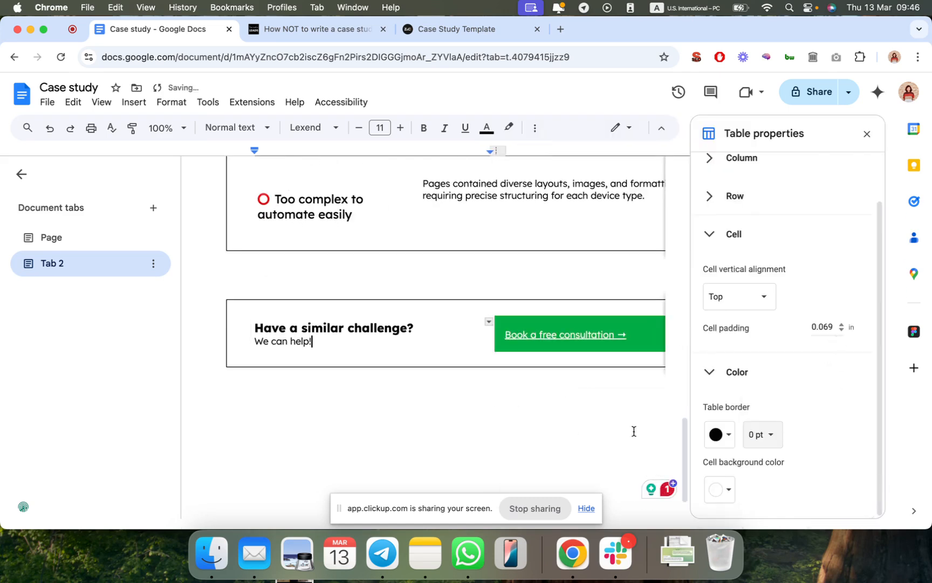
{"action": "key", "text": "Down"}
{"action": "left_click", "coordinate": [867, 134]}
Remove the empty line above the challenge section's frame and make the frame taller, checking its size against the Page tab.
{"action": "left_click", "coordinate": [458, 265]}
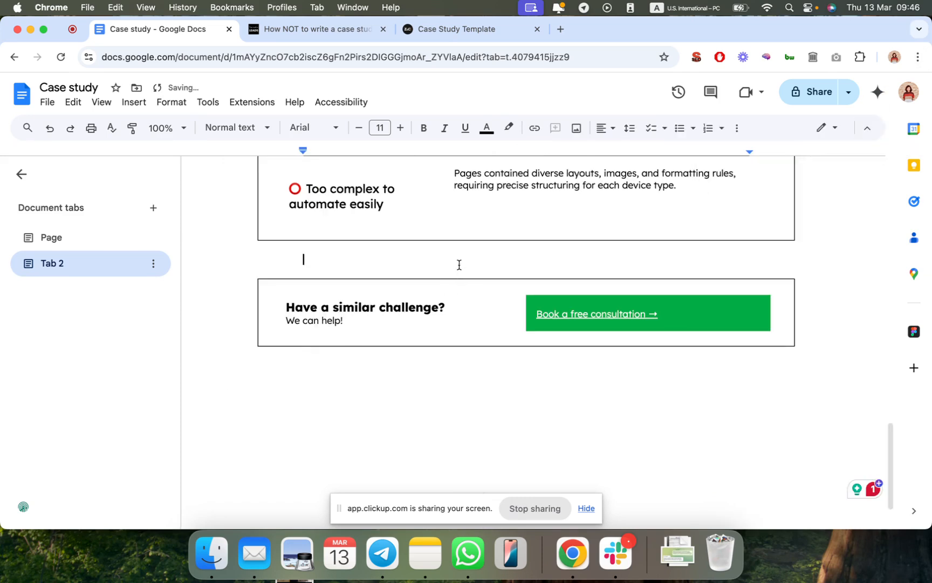
{"action": "key", "text": "BackSpace"}
{"action": "left_click", "coordinate": [29, 238]}
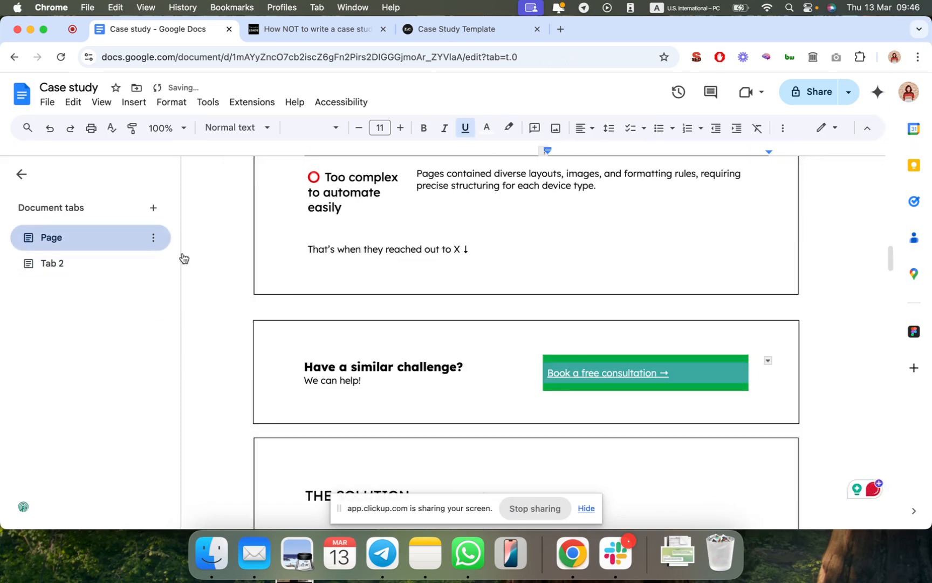
{"action": "left_click", "coordinate": [81, 269]}
{"action": "left_click", "coordinate": [489, 329]}
{"action": "left_click_drag", "start_coordinate": [493, 333], "coordinate": [493, 351]}
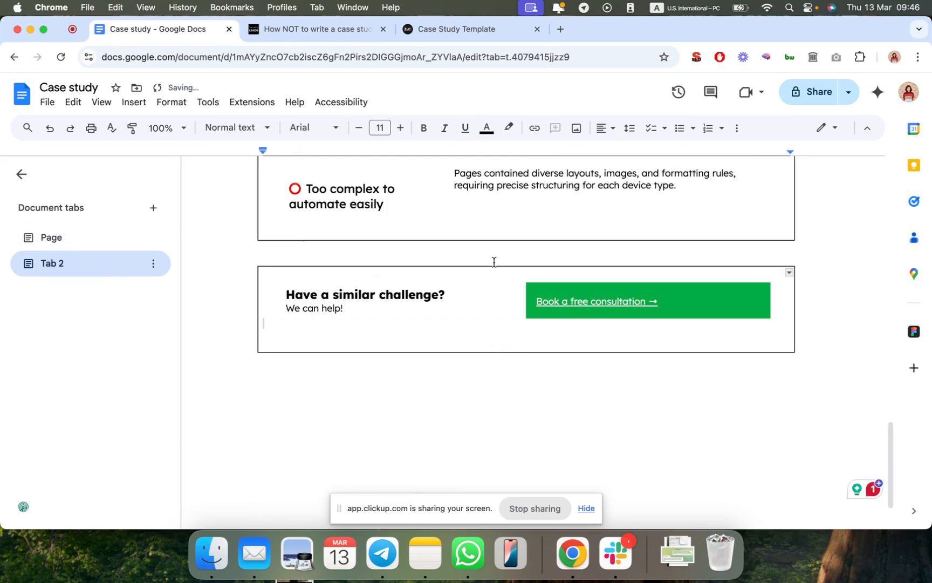
{"action": "left_click_drag", "start_coordinate": [503, 267], "coordinate": [505, 255]}
{"action": "left_click", "coordinate": [513, 398]}
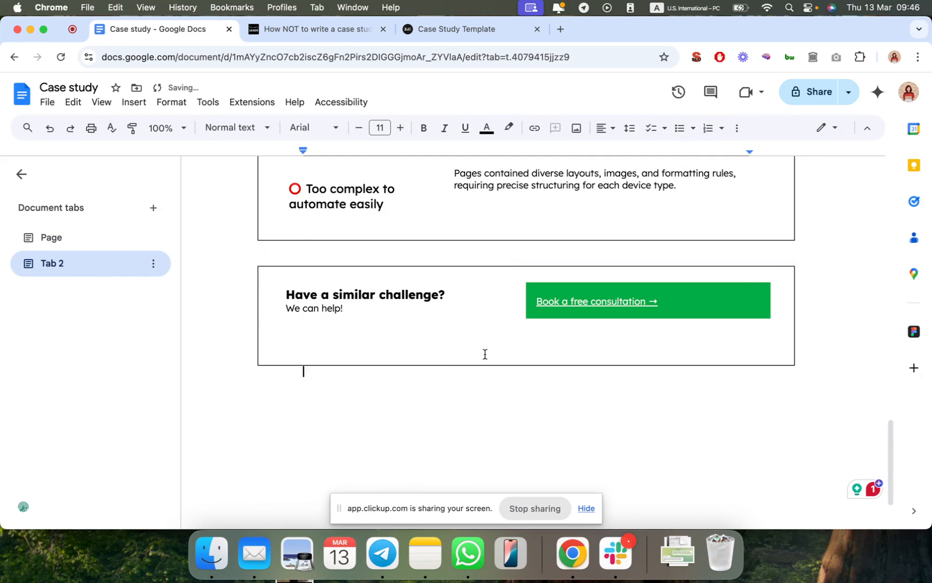
{"action": "left_click", "coordinate": [285, 294]}
{"action": "key", "text": "Return"}
{"action": "key", "text": "BackSpace"}
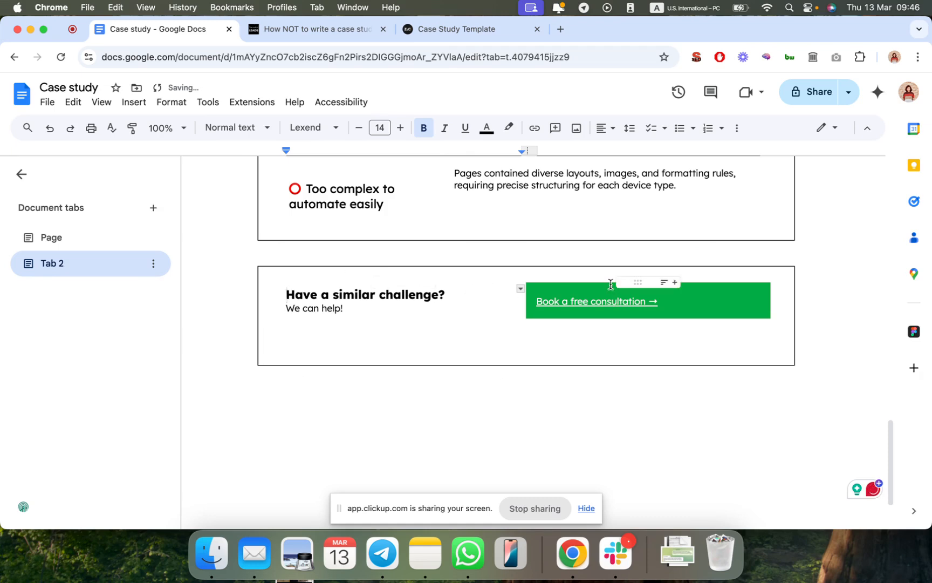
Shorten the challenge section's outer frame slightly and insert a row above the inner table's "Have a similar challenge?" row.
{"action": "left_click_drag", "start_coordinate": [528, 366], "coordinate": [527, 356]}
{"action": "left_click", "coordinate": [453, 305]}
{"action": "right_click", "coordinate": [454, 305]}
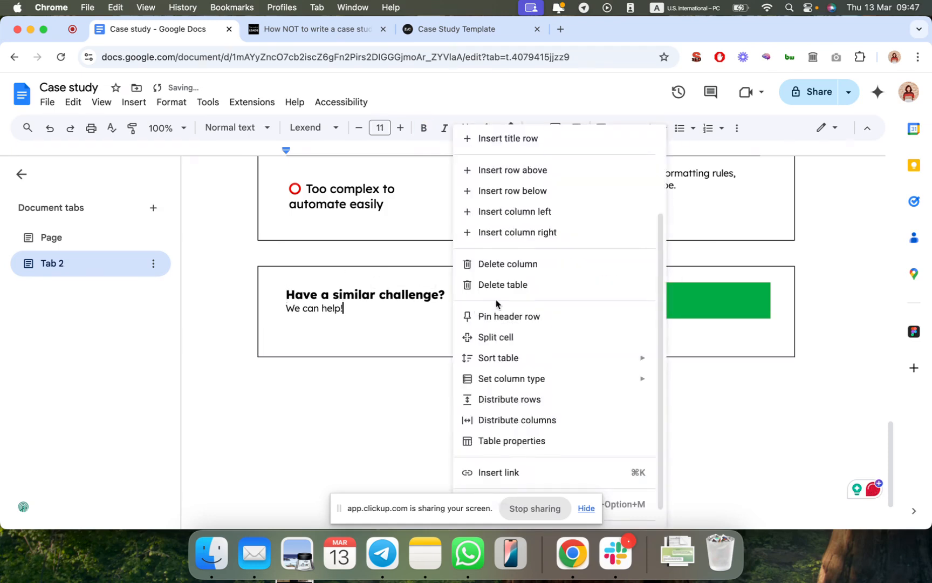
{"action": "left_click", "coordinate": [512, 170]}
Set the background of the empty green cell above "Book a free consultation →" to white.
{"action": "left_click", "coordinate": [572, 302]}
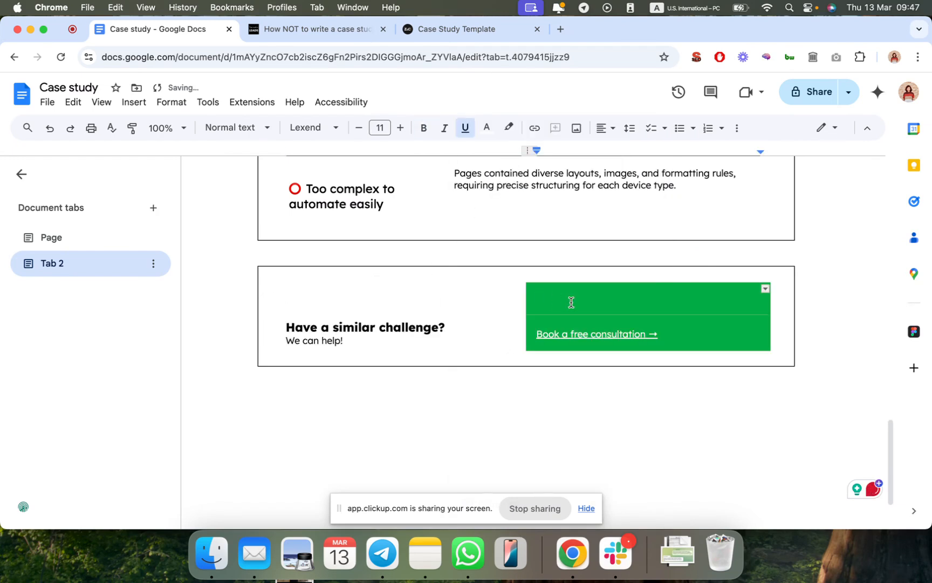
{"action": "right_click", "coordinate": [571, 302]}
{"action": "left_click", "coordinate": [659, 460]}
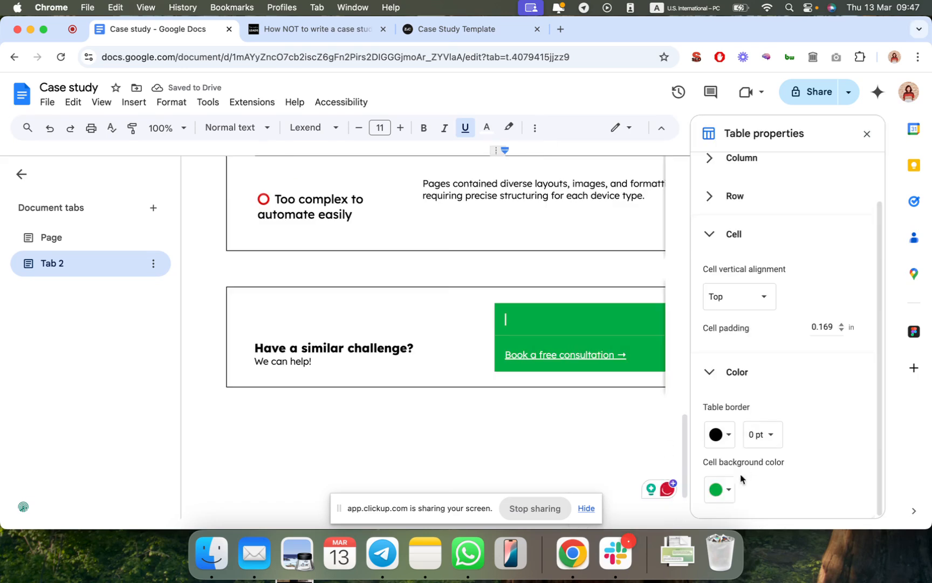
{"action": "left_click", "coordinate": [728, 486]}
{"action": "left_click", "coordinate": [848, 329]}
{"action": "left_click", "coordinate": [532, 440]}
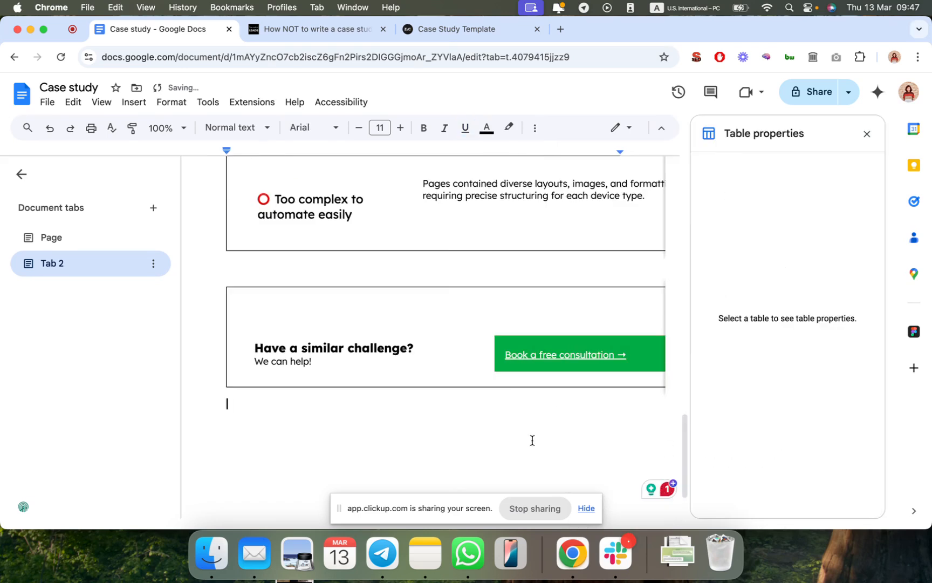
{"action": "left_click", "coordinate": [867, 133]}
Insert a row below the "Have a similar challenge?" row in the inner table.
{"action": "left_click", "coordinate": [482, 337]}
{"action": "right_click", "coordinate": [482, 337]}
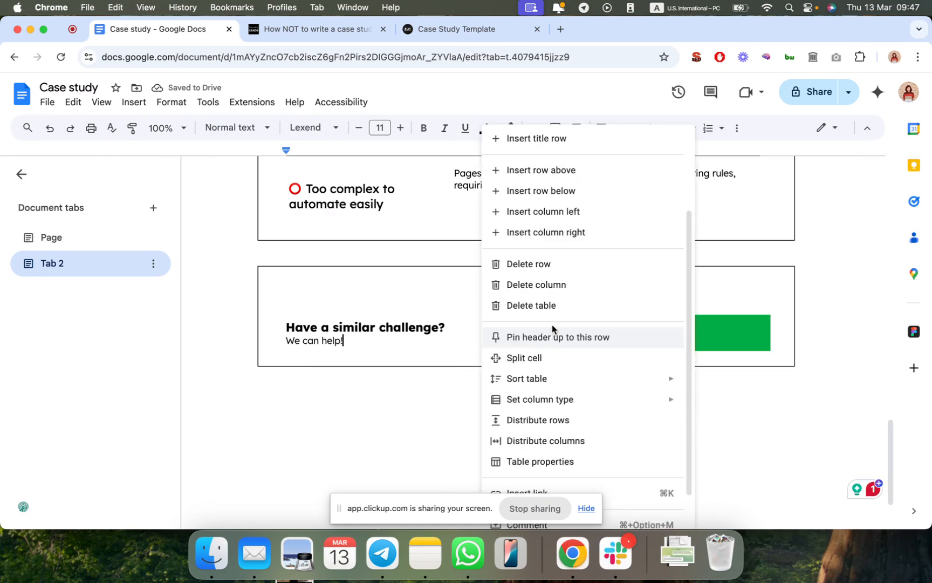
{"action": "left_click", "coordinate": [569, 191]}
Remove the green background from the empty cell below "Book a free consultation →".
{"action": "left_click", "coordinate": [558, 369]}
{"action": "right_click", "coordinate": [557, 367]}
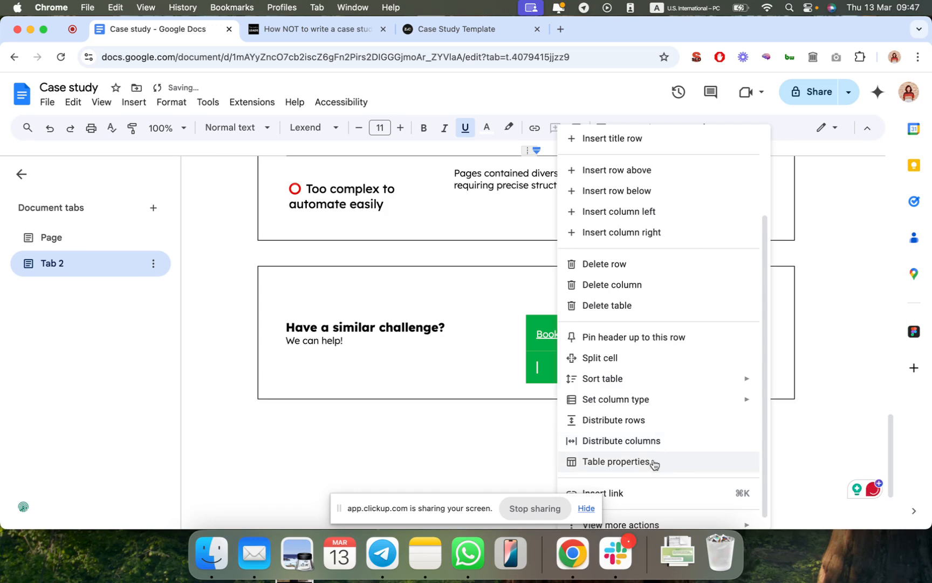
{"action": "left_click", "coordinate": [650, 460]}
{"action": "left_click", "coordinate": [728, 489]}
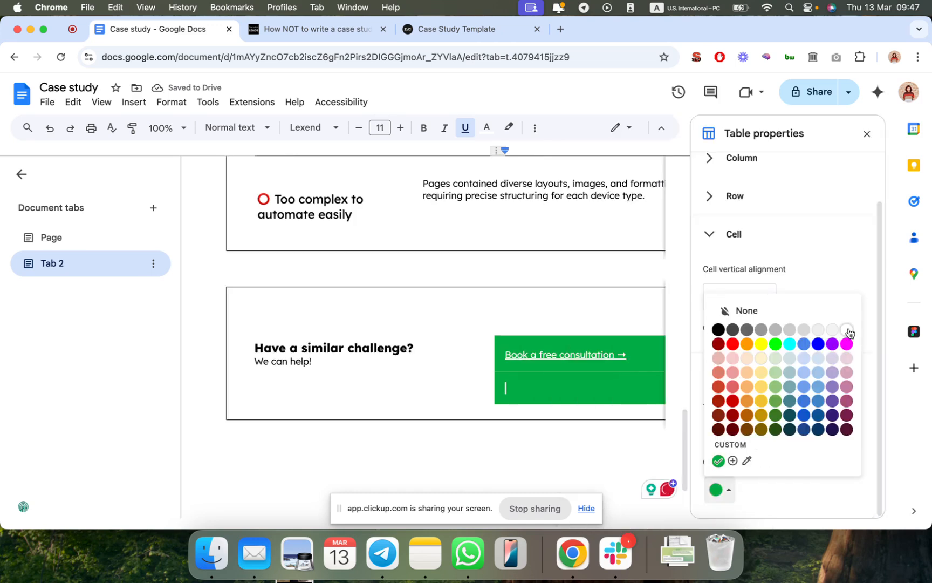
{"action": "left_click", "coordinate": [841, 311]}
{"action": "left_click", "coordinate": [586, 455]}
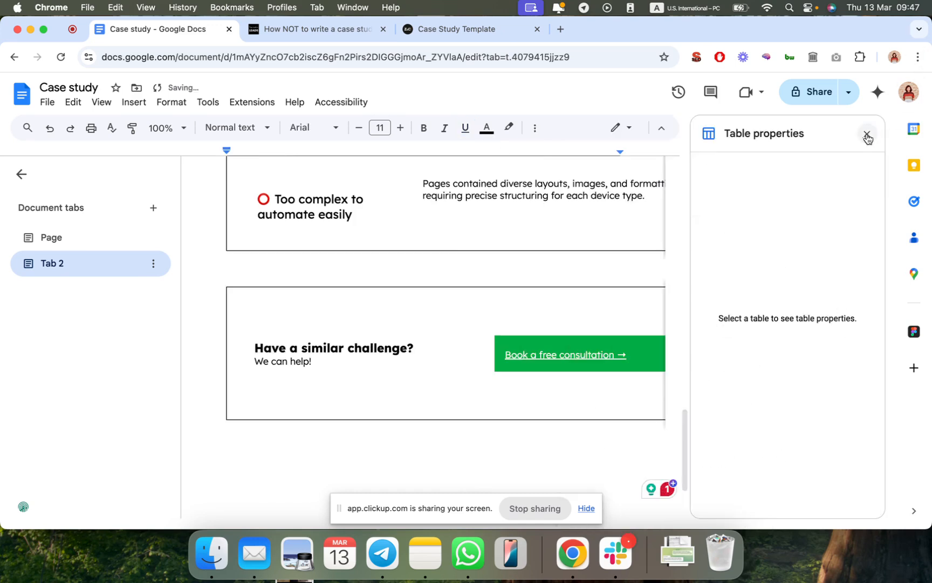
{"action": "left_click", "coordinate": [867, 134]}
Review the case study layout from the call-to-action section back up to the key figures at the start.
{"action": "left_click", "coordinate": [461, 387]}
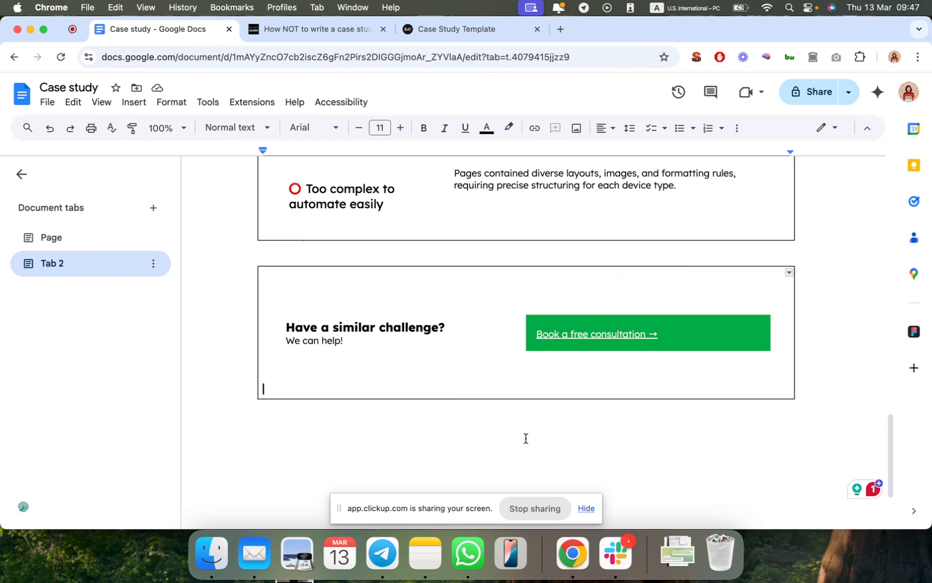
{"action": "scroll", "coordinate": [526, 438], "scroll_direction": "up", "scroll_amount": 15}
{"action": "scroll", "coordinate": [527, 438], "scroll_direction": "down", "scroll_amount": 12}
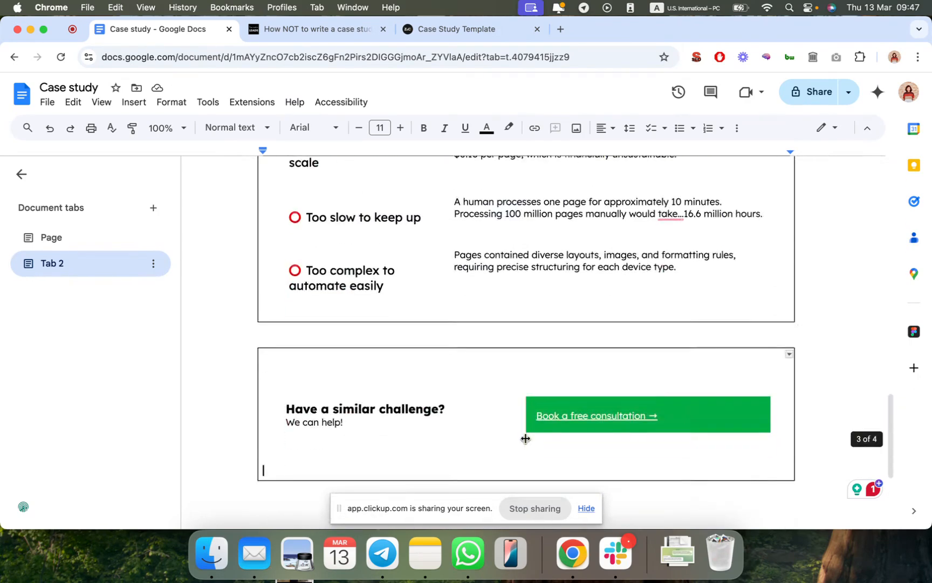
{"action": "scroll", "coordinate": [526, 438], "scroll_direction": "up", "scroll_amount": 15}
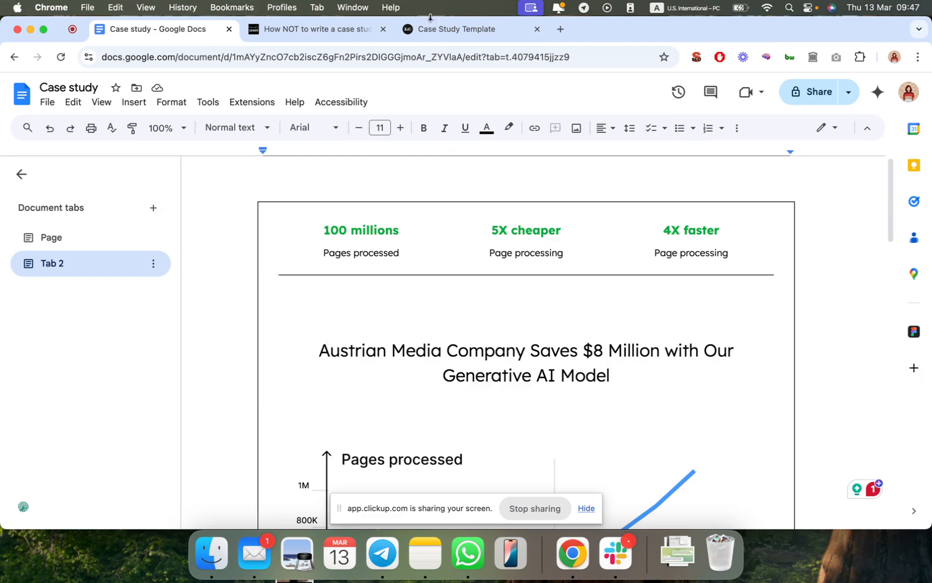
Look through the "How NOT to write a case study" article down to its case study template image and access link.
{"action": "left_click", "coordinate": [441, 31]}
{"action": "scroll", "coordinate": [333, 327], "scroll_direction": "up", "scroll_amount": 2}
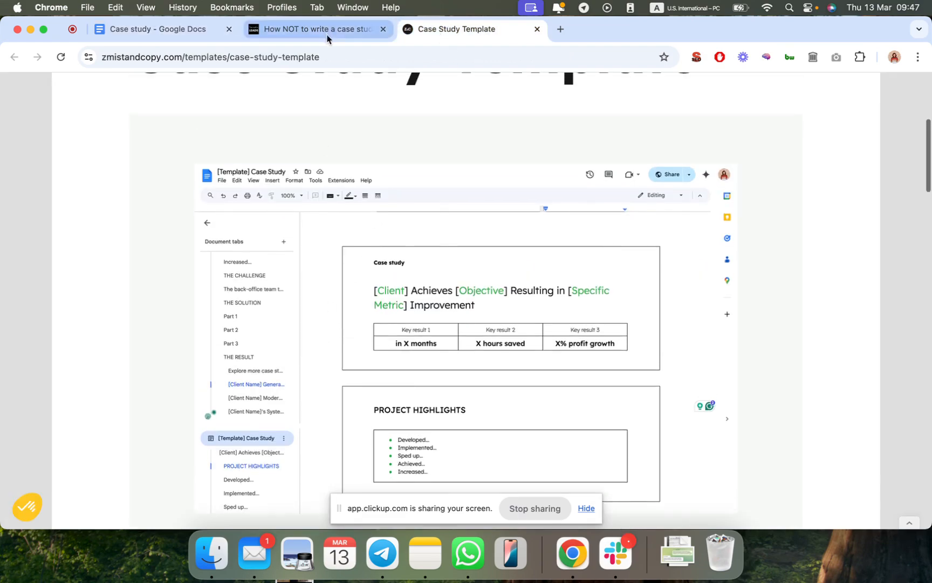
{"action": "left_click", "coordinate": [322, 31]}
{"action": "scroll", "coordinate": [402, 311], "scroll_direction": "down", "scroll_amount": 10}
{"action": "scroll", "coordinate": [401, 310], "scroll_direction": "down", "scroll_amount": 20}
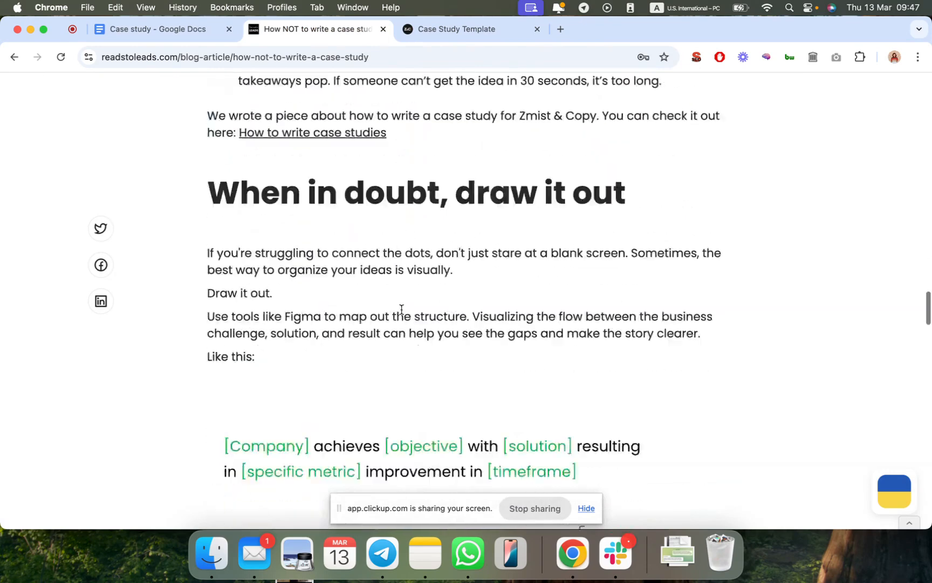
{"action": "scroll", "coordinate": [401, 312], "scroll_direction": "down", "scroll_amount": 10}
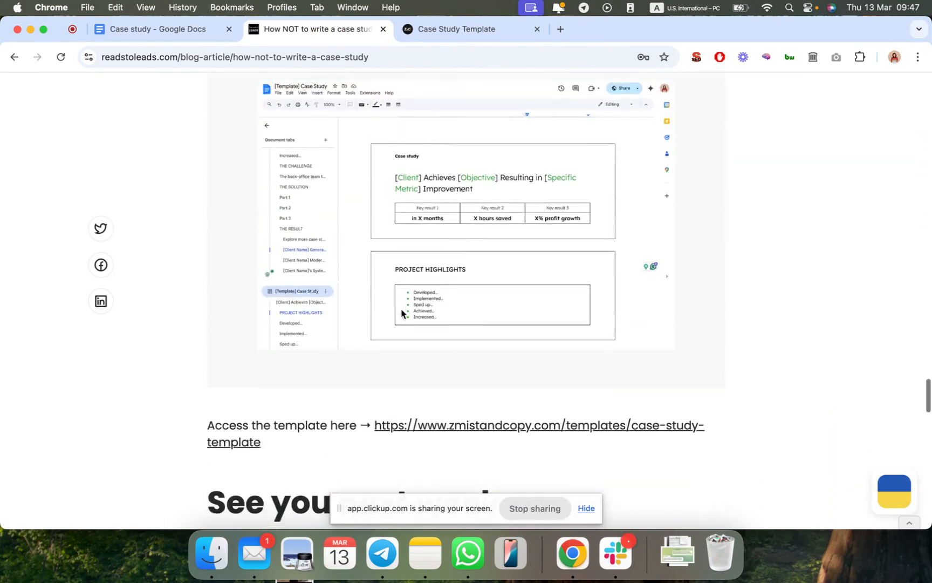
Examine the Case Study Template web page, including its preview, overview, email access form and case study writing tips.
{"action": "left_click", "coordinate": [454, 32]}
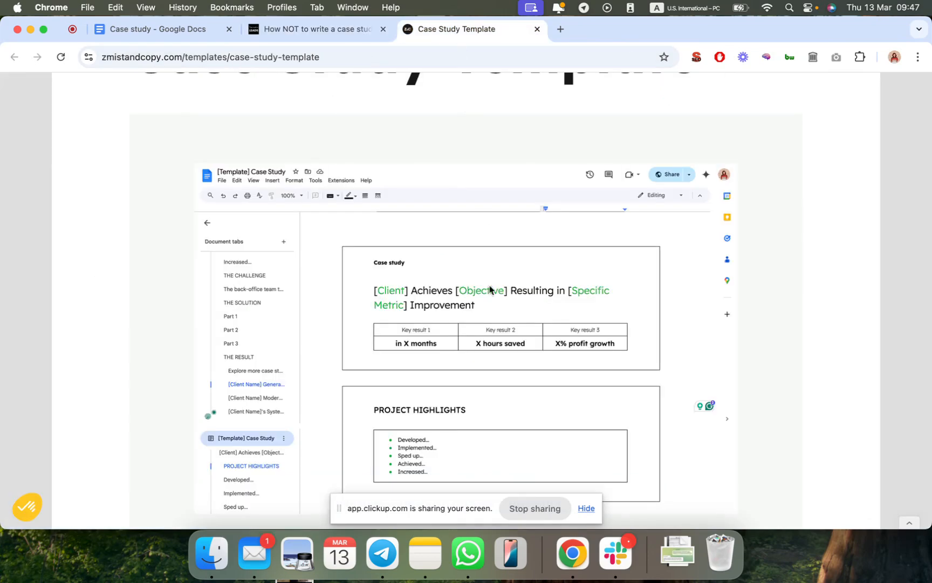
{"action": "scroll", "coordinate": [302, 367], "scroll_direction": "up", "scroll_amount": 5}
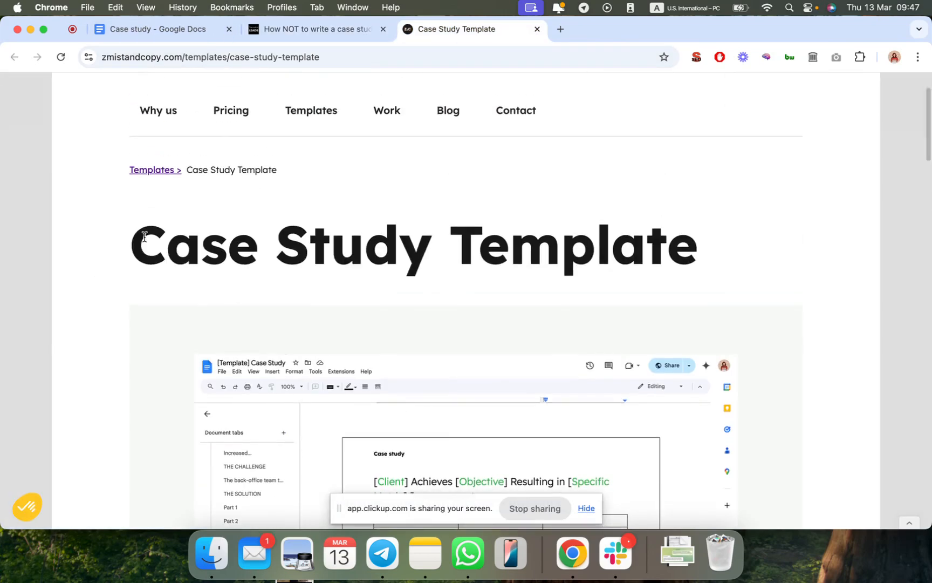
{"action": "left_click_drag", "start_coordinate": [130, 242], "coordinate": [678, 300]}
{"action": "scroll", "coordinate": [460, 240], "scroll_direction": "down", "scroll_amount": 6}
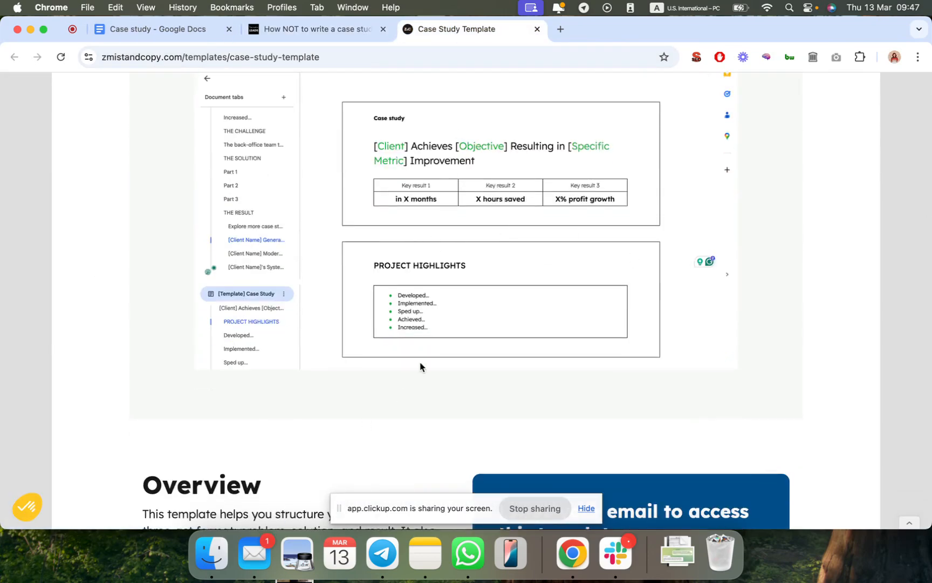
{"action": "scroll", "coordinate": [420, 362], "scroll_direction": "down", "scroll_amount": 6}
{"action": "left_click", "coordinate": [559, 250]}
{"action": "scroll", "coordinate": [434, 330], "scroll_direction": "up", "scroll_amount": 10}
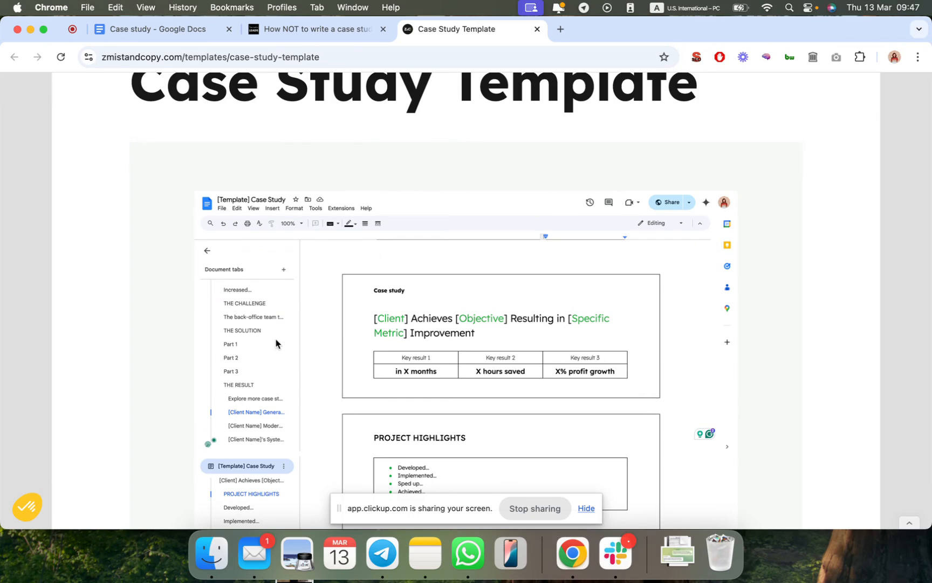
{"action": "scroll", "coordinate": [387, 343], "scroll_direction": "down", "scroll_amount": 5}
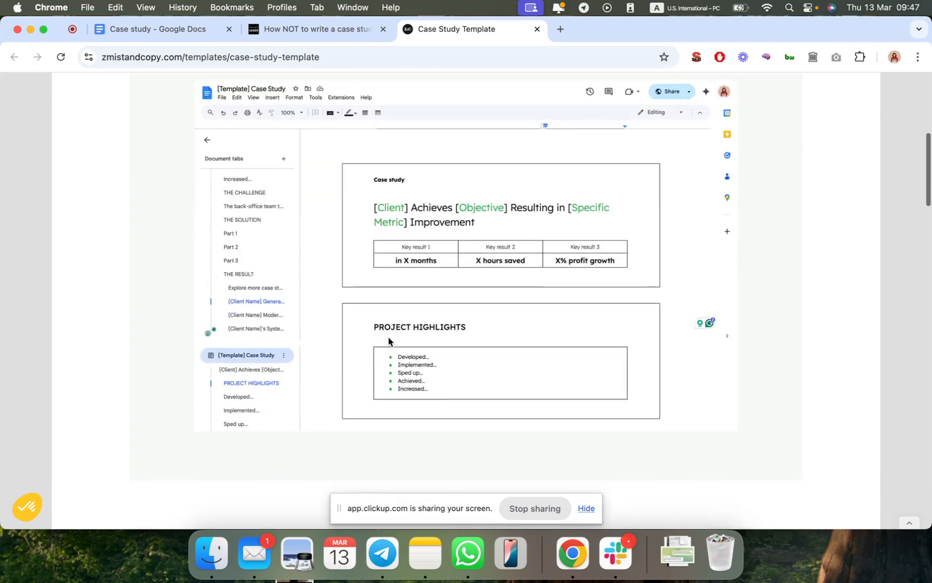
{"action": "scroll", "coordinate": [388, 340], "scroll_direction": "down", "scroll_amount": 6}
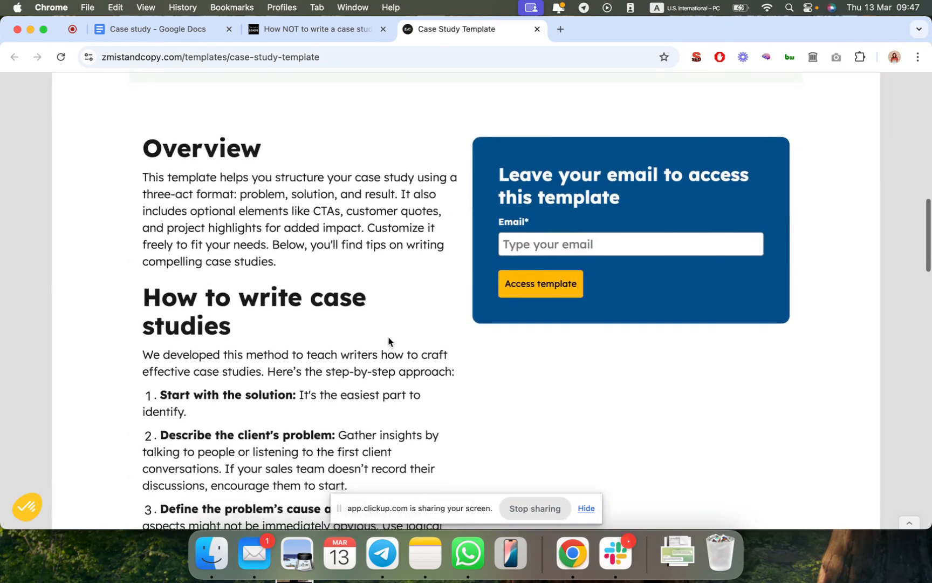
{"action": "scroll", "coordinate": [388, 340], "scroll_direction": "up", "scroll_amount": 4}
{"action": "scroll", "coordinate": [389, 340], "scroll_direction": "down", "scroll_amount": 7}
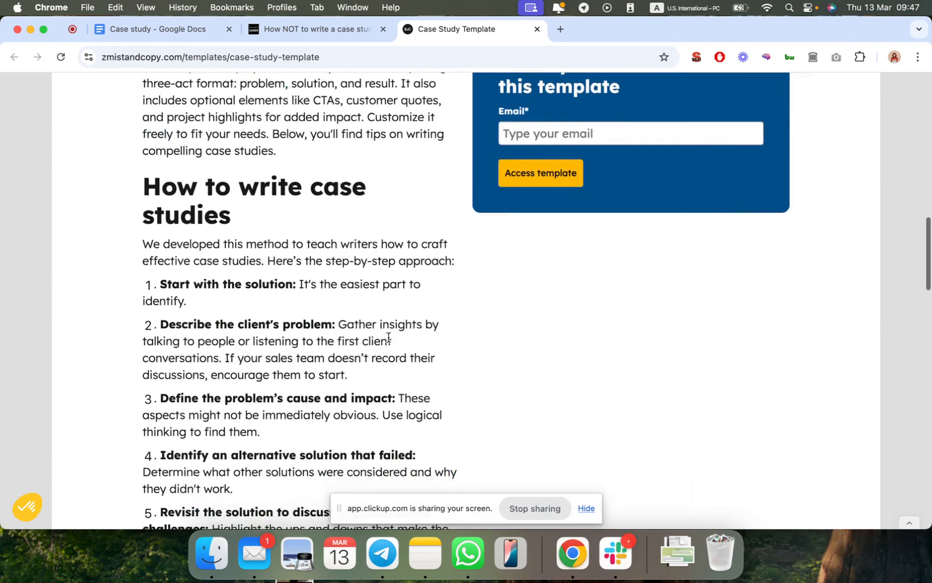
{"action": "scroll", "coordinate": [388, 340], "scroll_direction": "up", "scroll_amount": 4}
{"action": "scroll", "coordinate": [389, 341], "scroll_direction": "down", "scroll_amount": 8}
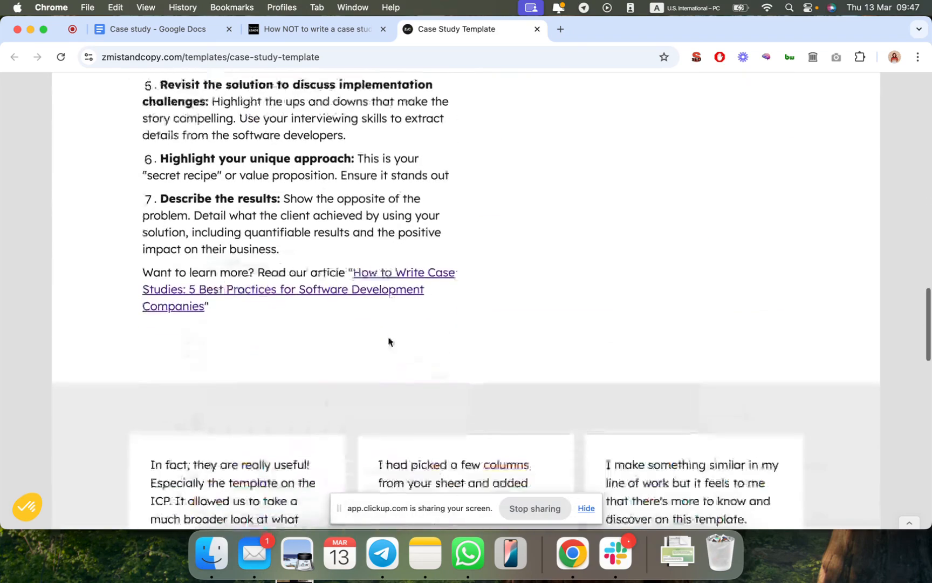
{"action": "scroll", "coordinate": [388, 341], "scroll_direction": "down", "scroll_amount": 4}
{"action": "scroll", "coordinate": [388, 341], "scroll_direction": "up", "scroll_amount": 20}
{"action": "scroll", "coordinate": [388, 341], "scroll_direction": "down", "scroll_amount": 6}
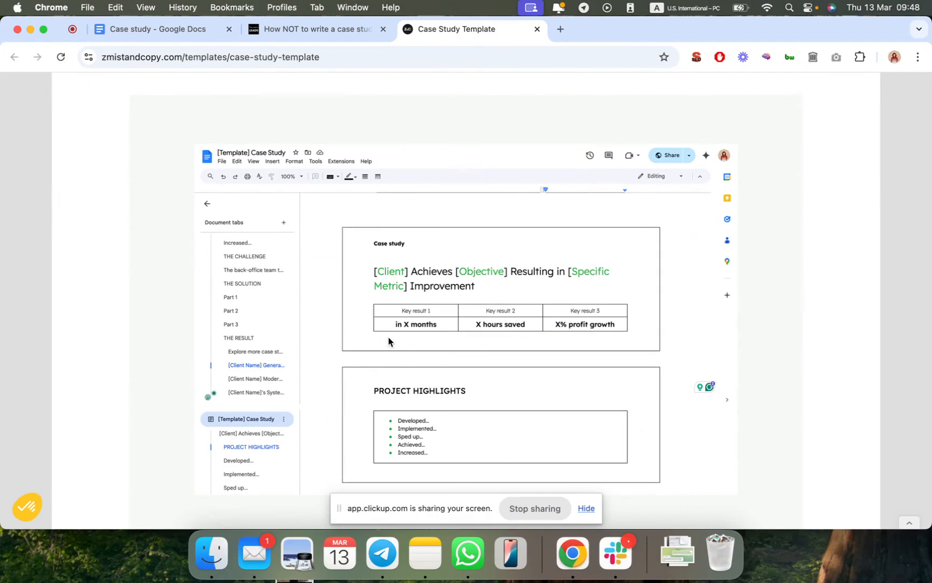
Return to the Case study document and review Tab 2 from the headline to the call-to-action section and back.
{"action": "left_click", "coordinate": [172, 30]}
{"action": "scroll", "coordinate": [357, 316], "scroll_direction": "down", "scroll_amount": 5}
{"action": "scroll", "coordinate": [356, 315], "scroll_direction": "down", "scroll_amount": 15}
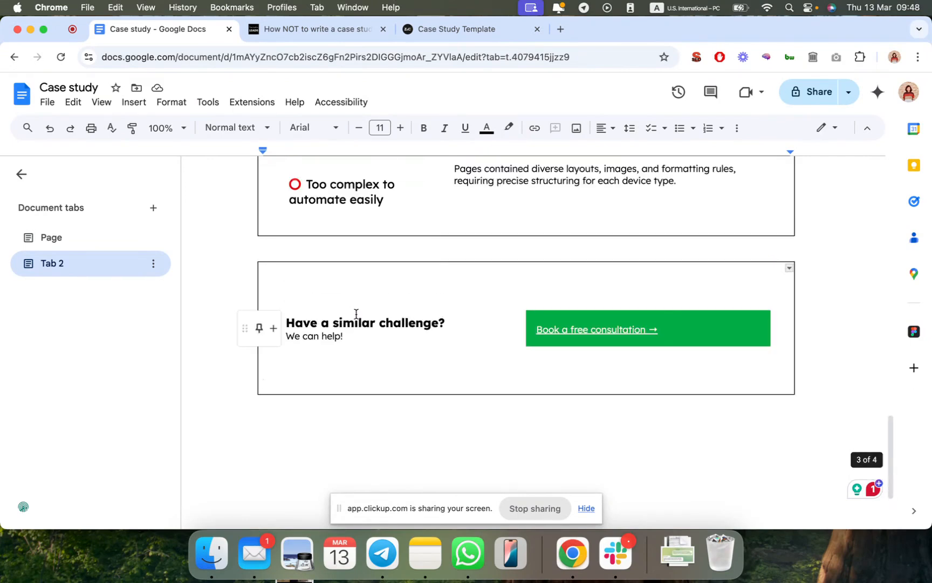
{"action": "scroll", "coordinate": [335, 324], "scroll_direction": "up", "scroll_amount": 20}
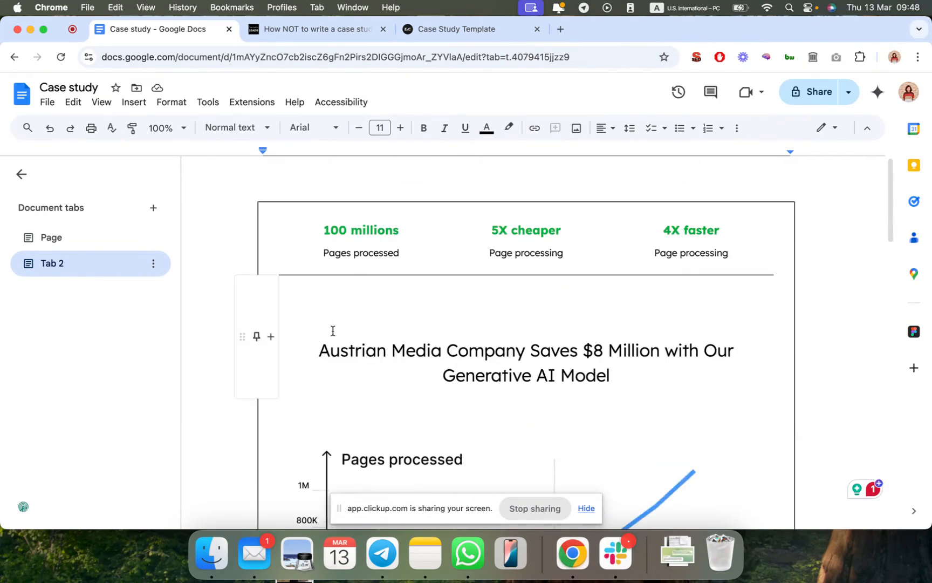